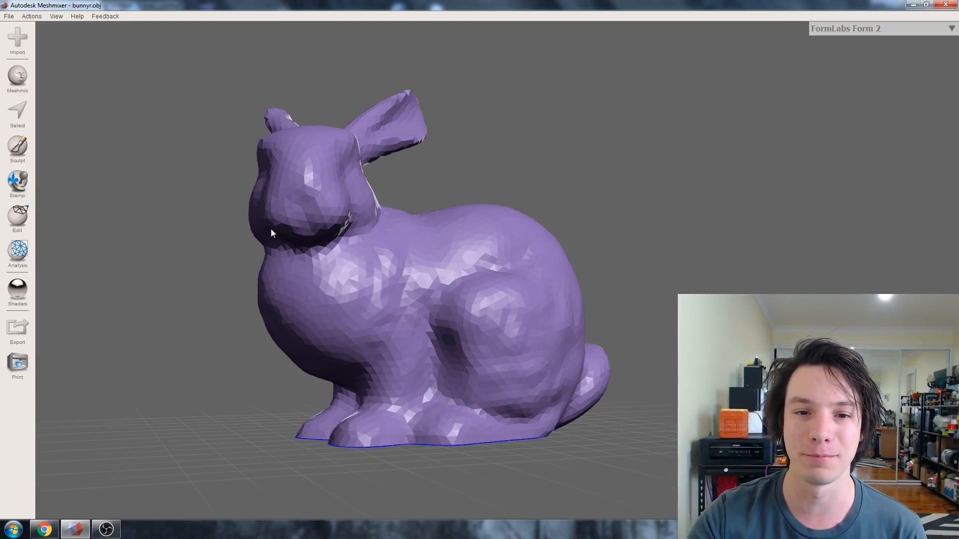
Scale the bunny to a Y dimension of 120 mm with Units/Dimensions
right_click_drag(270, 228, 395, 242)
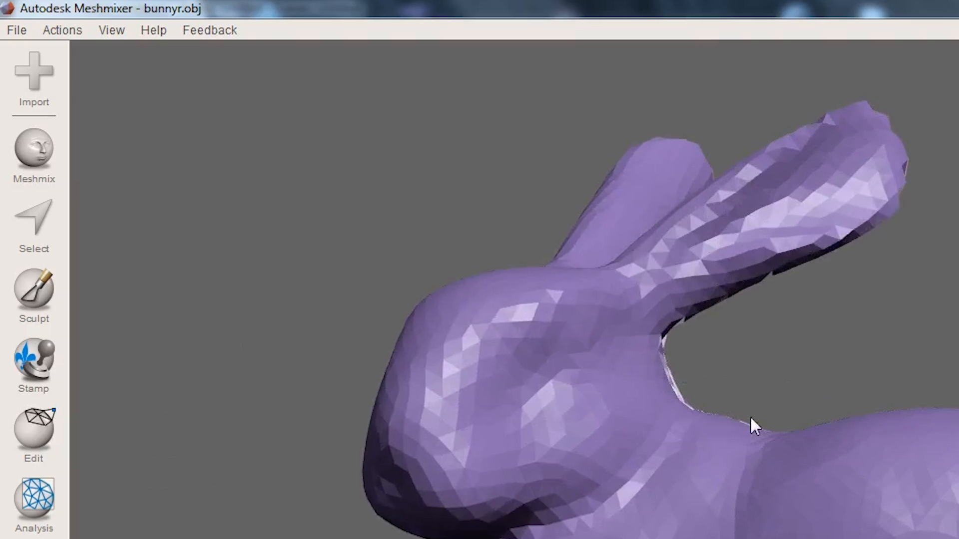
right_click_drag(751, 418, 803, 438)
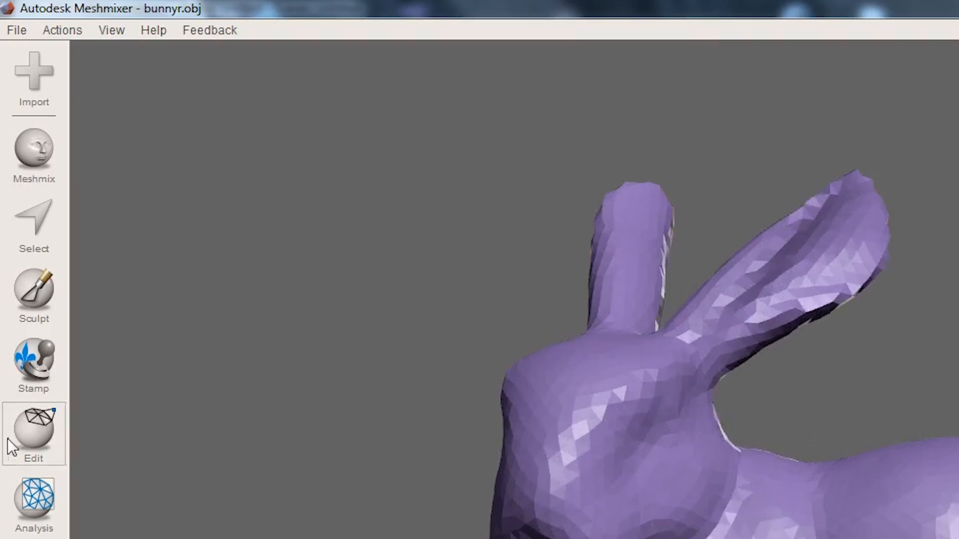
left_click(34, 502)
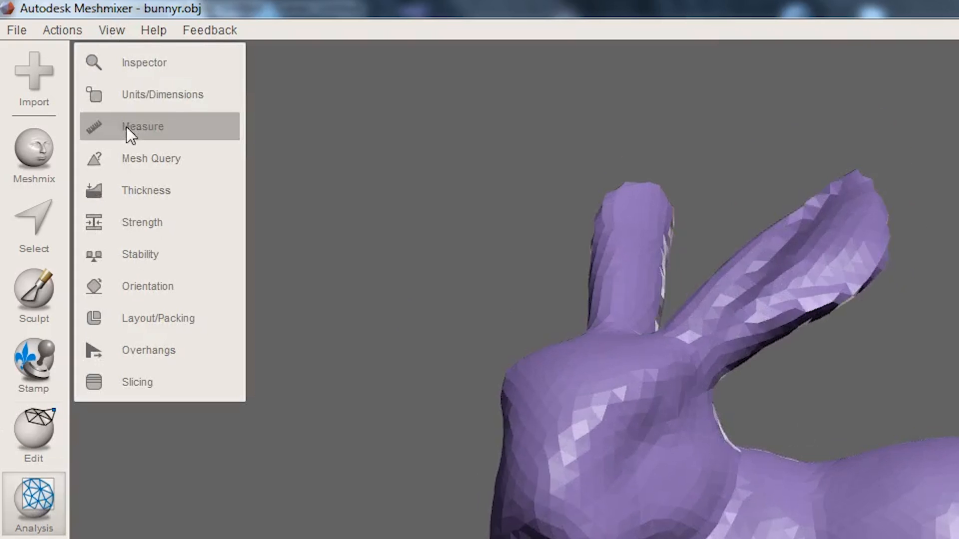
left_click(142, 94)
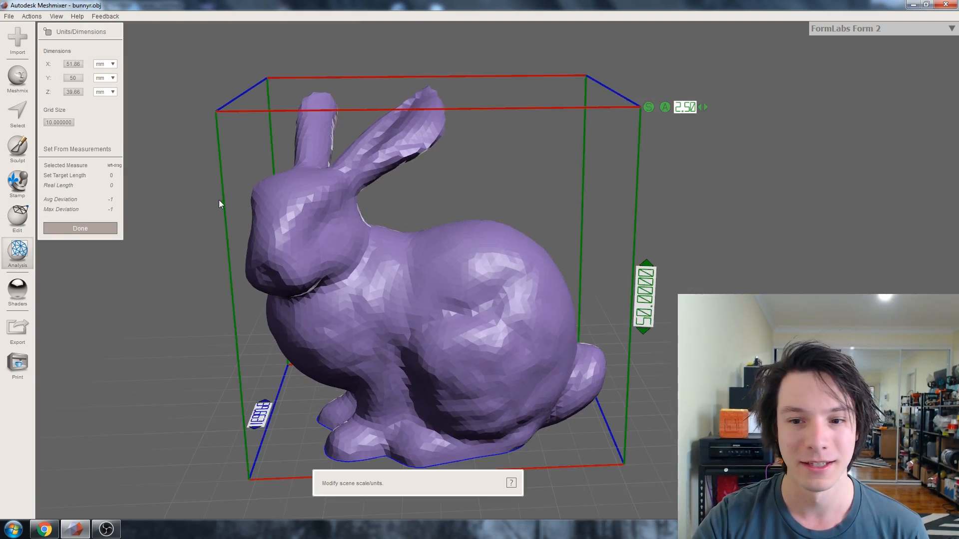
right_click_drag(219, 200, 232, 173)
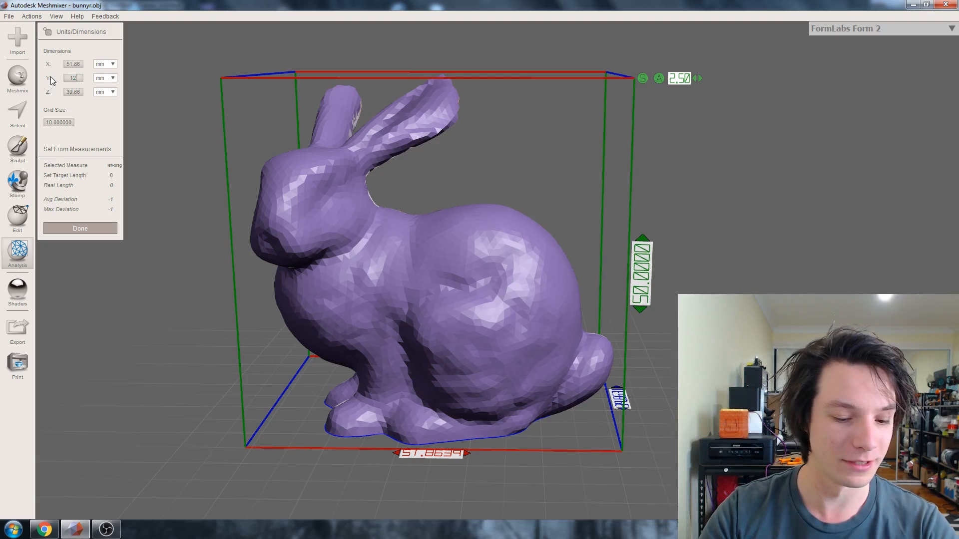
key("Return")
right_click_drag(534, 188, 467, 235)
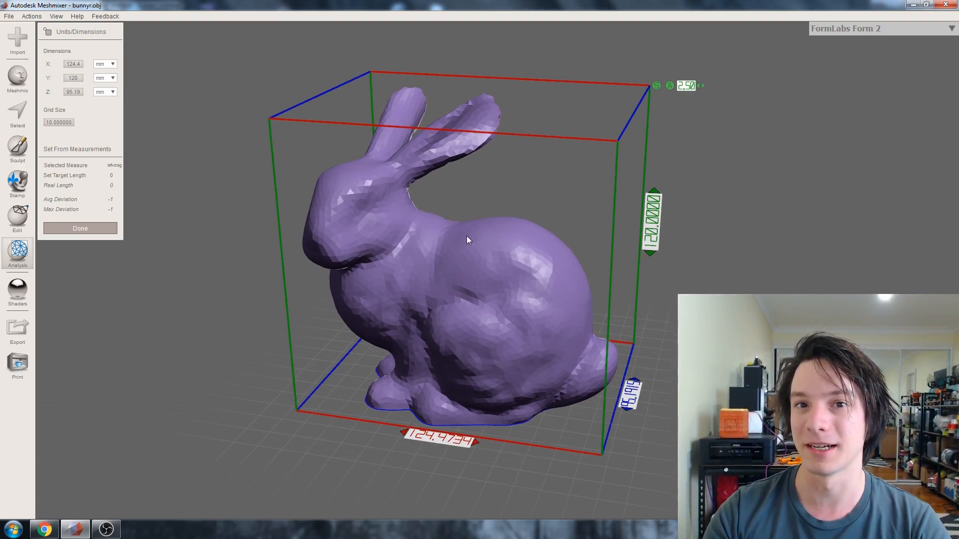
scroll(679, 254, "up", 1)
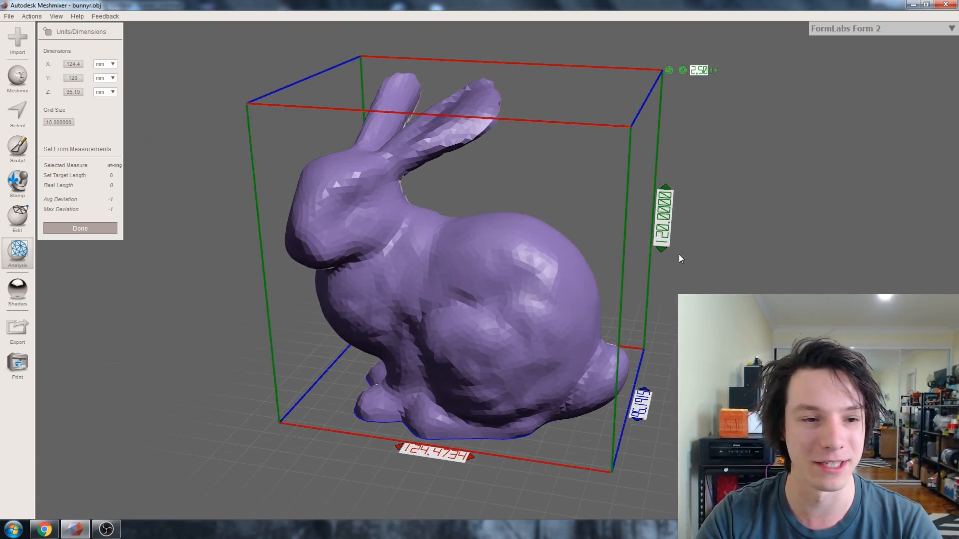
left_click(67, 223)
Auto-repair the open base of the bunny in the Inspector, using Flat Fill as the hole fill mode
mouse_move(419, 231)
right_mouse_down()
mouse_move(436, 232)
mouse_move(453, 214)
mouse_move(342, 311)
mouse_move(390, 205)
mouse_move(460, 278)
mouse_move(556, 295)
mouse_move(252, 268)
mouse_move(353, 268)
mouse_move(598, 332)
mouse_move(460, 336)
mouse_move(519, 249)
right_mouse_up()
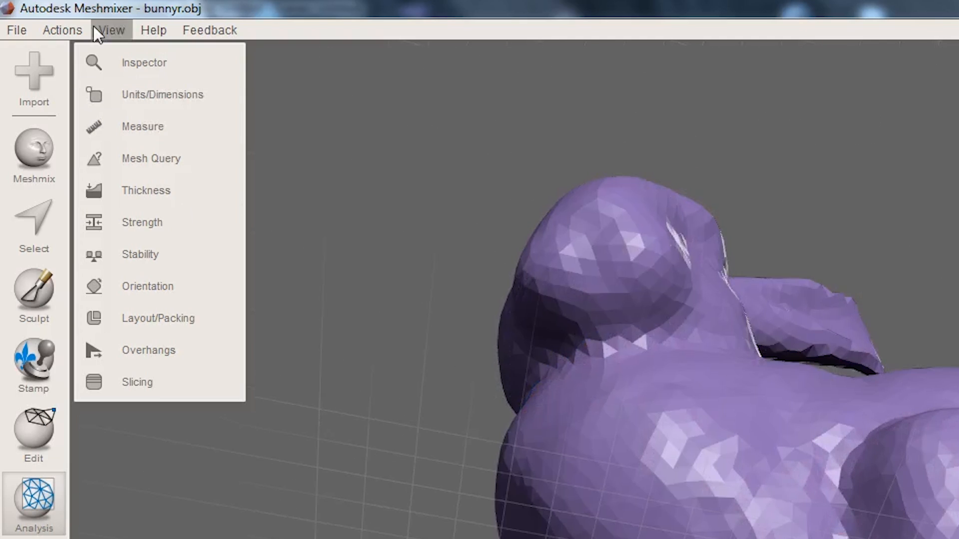
left_click(122, 65)
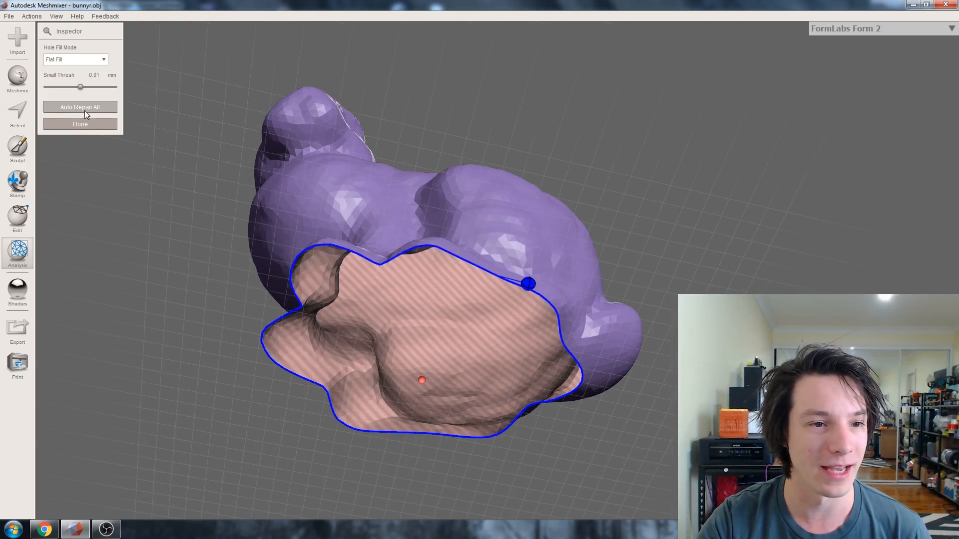
left_click(165, 216)
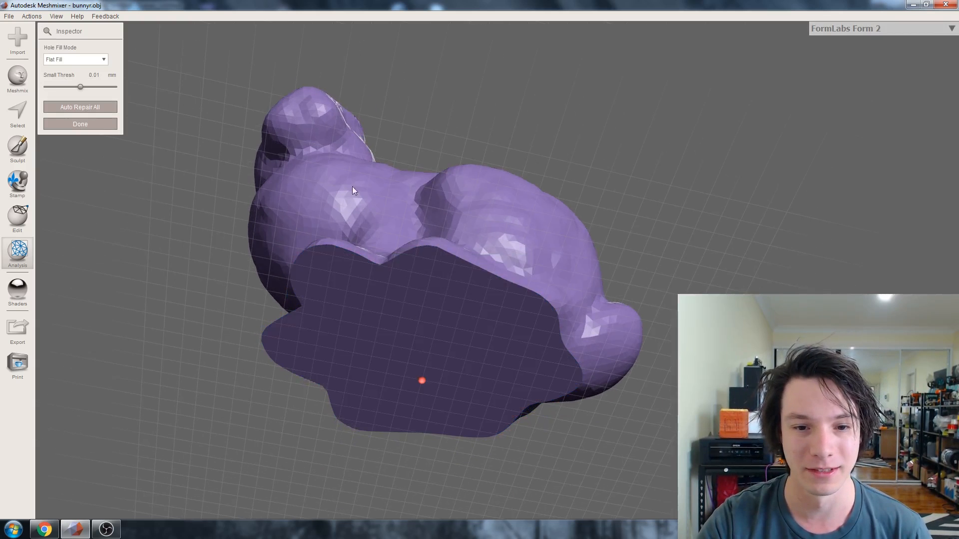
right_click_drag(352, 187, 319, 282)
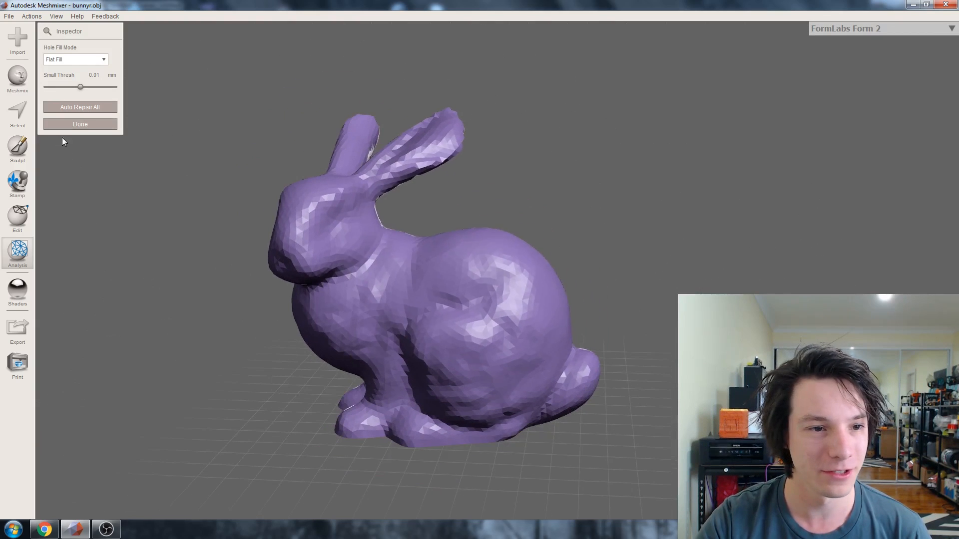
left_click(107, 124)
Hollow the bunny with an offset distance of 1.5 mm and update the hollow
right_click_drag(328, 222, 356, 264)
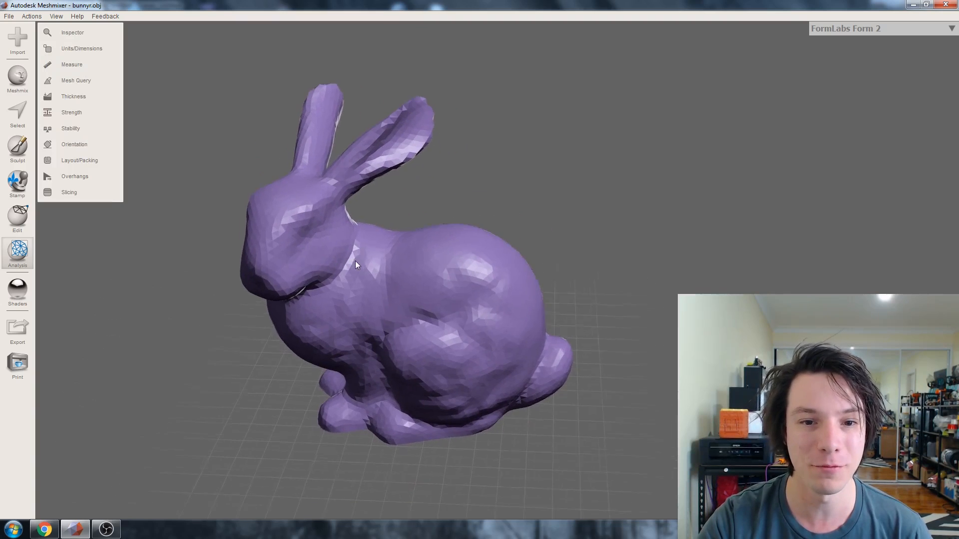
middle_click_drag(356, 261, 347, 261)
scroll(347, 259, "up", 1)
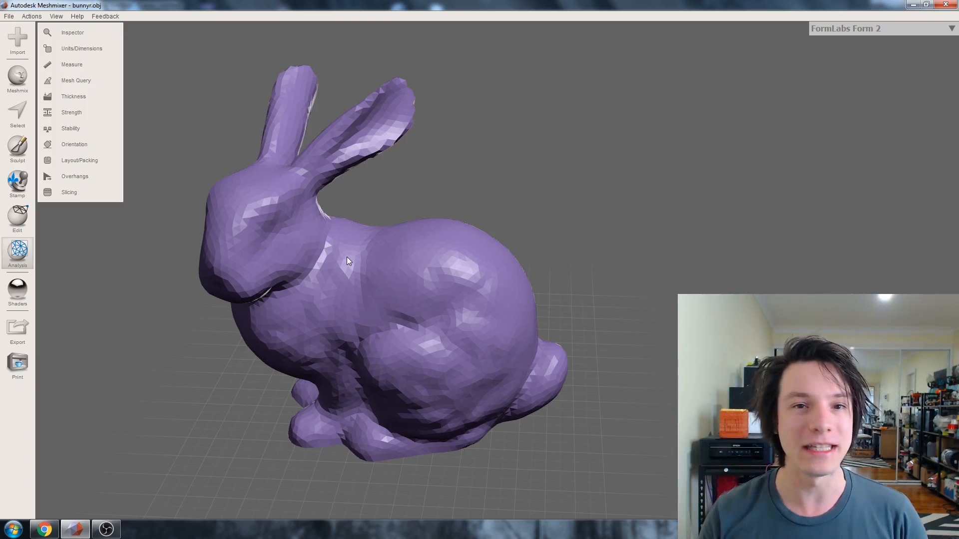
scroll(302, 195, "up", 1)
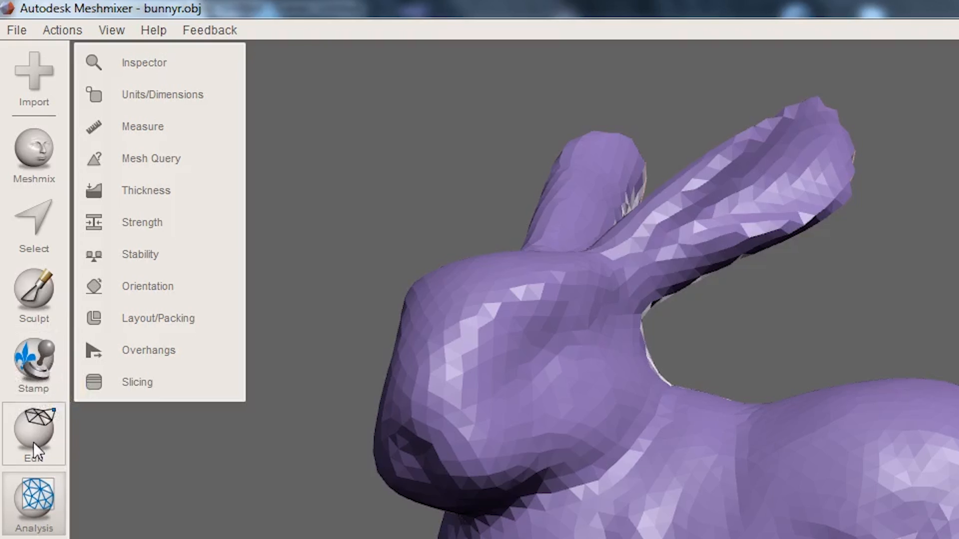
left_click(17, 221)
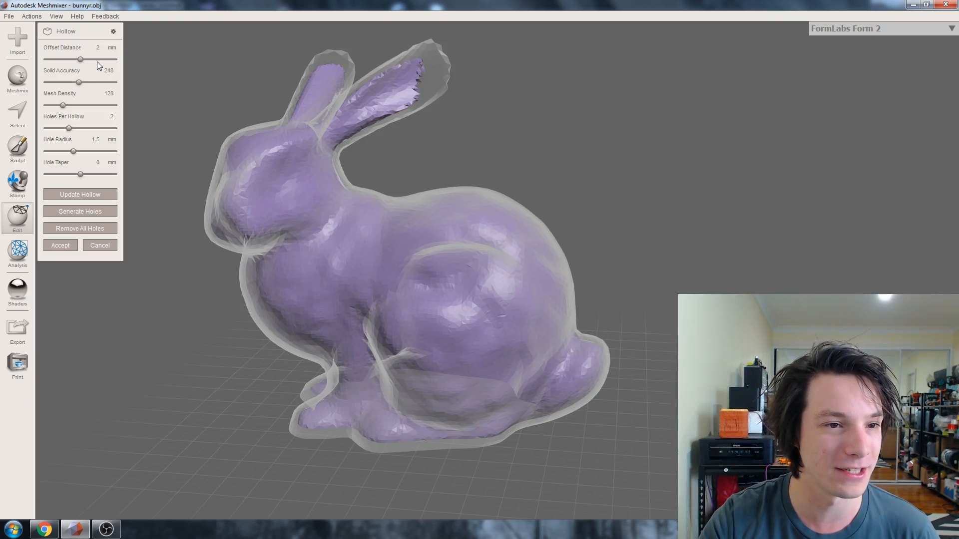
double_click(97, 47)
type("1")
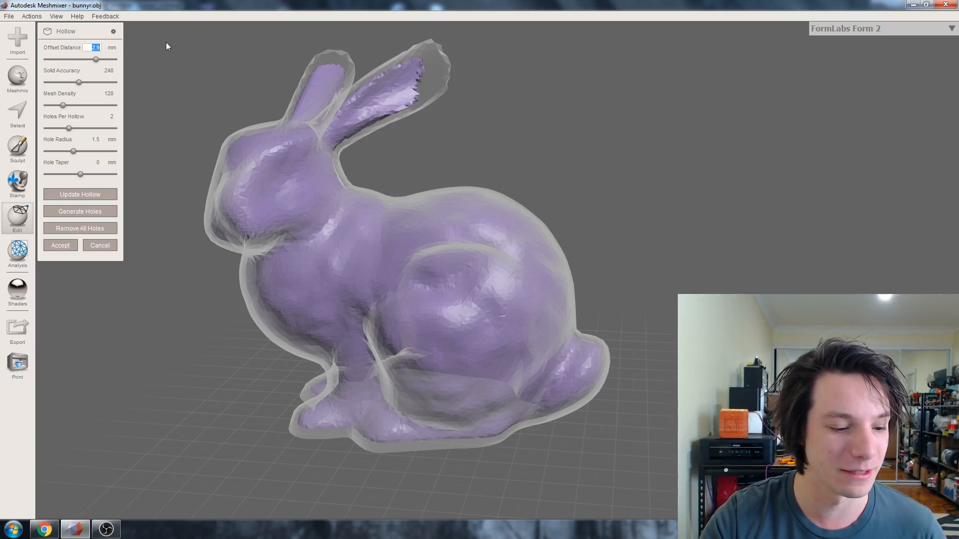
type(".5")
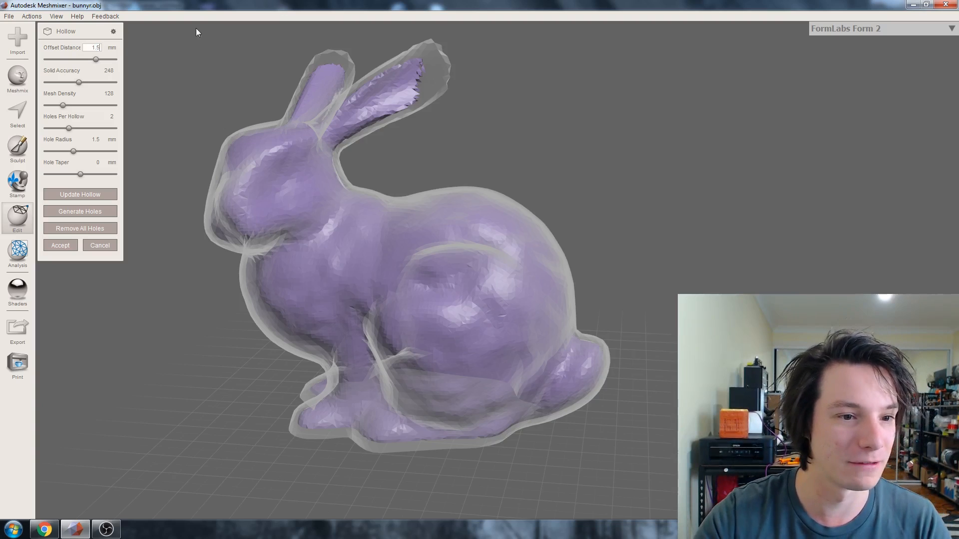
left_click(90, 195)
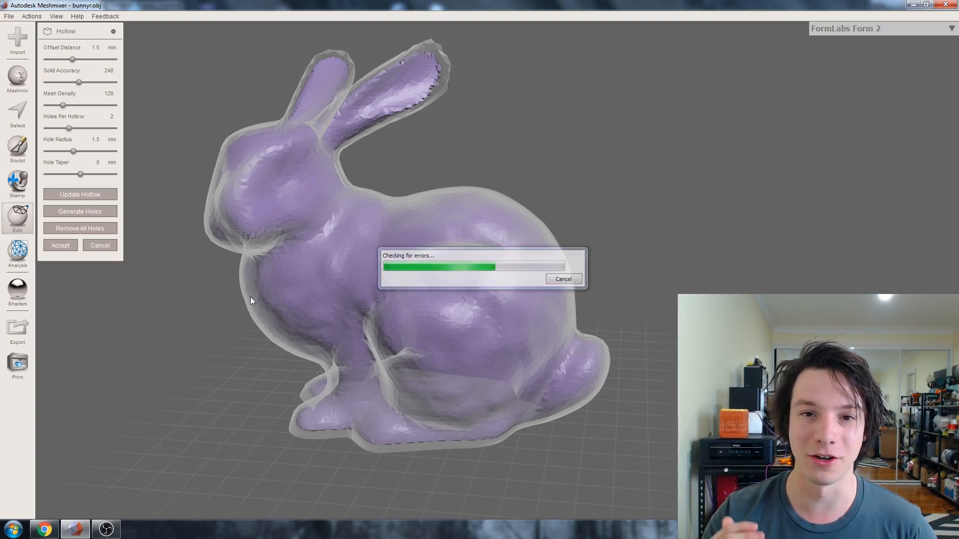
Generate two holes in the bunny's base, set their hole radius to 6 mm, and accept the hollow
mouse_move(236, 319)
right_mouse_down()
mouse_move(270, 129)
mouse_move(283, 191)
mouse_move(240, 218)
mouse_move(273, 202)
right_mouse_up()
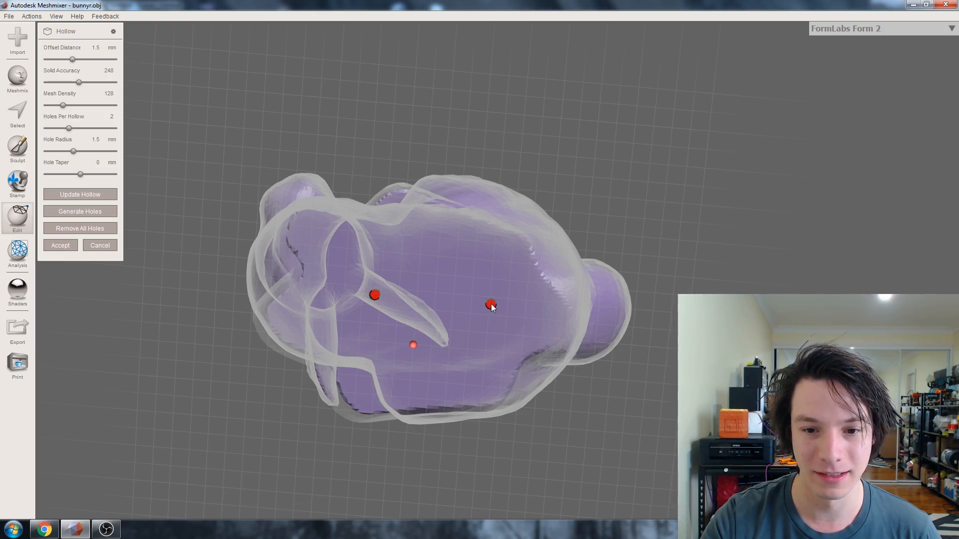
left_click(490, 305)
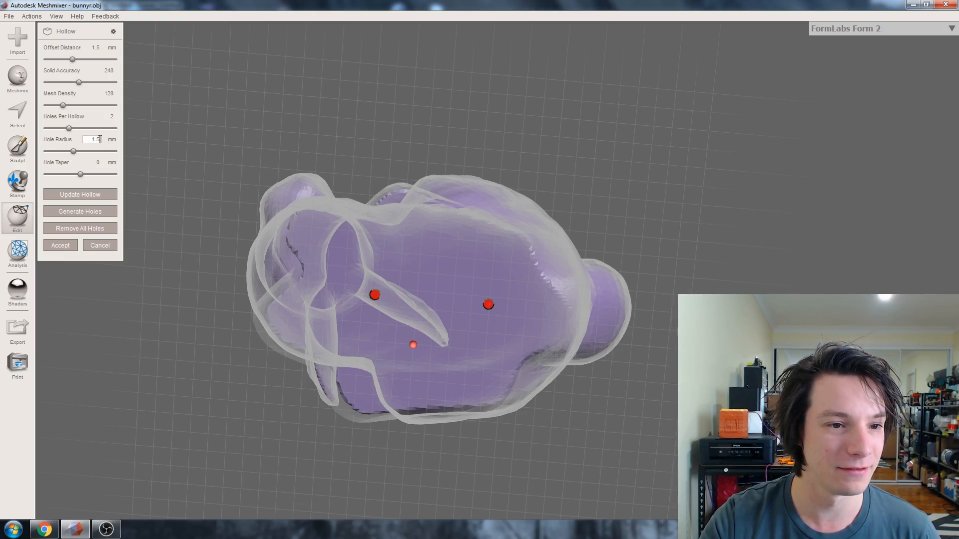
type("10")
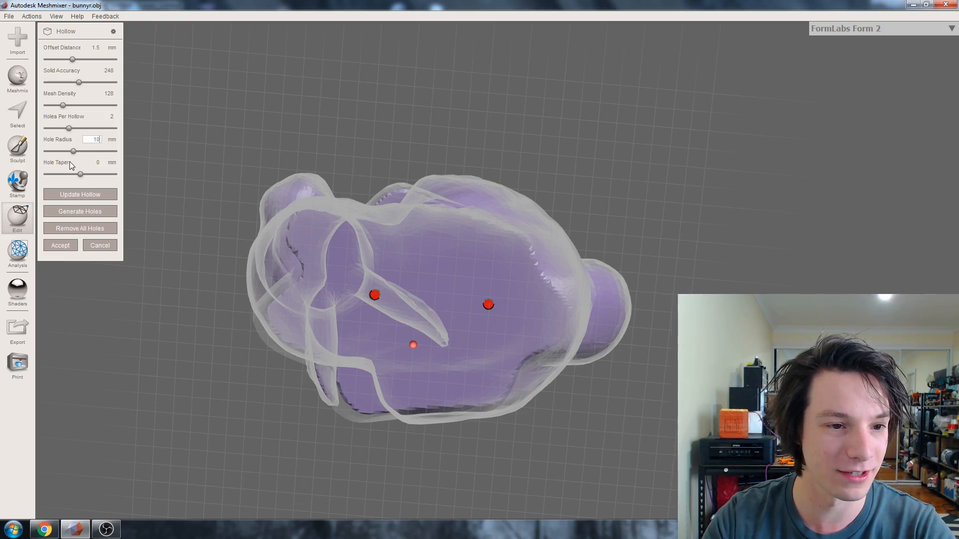
key("Return")
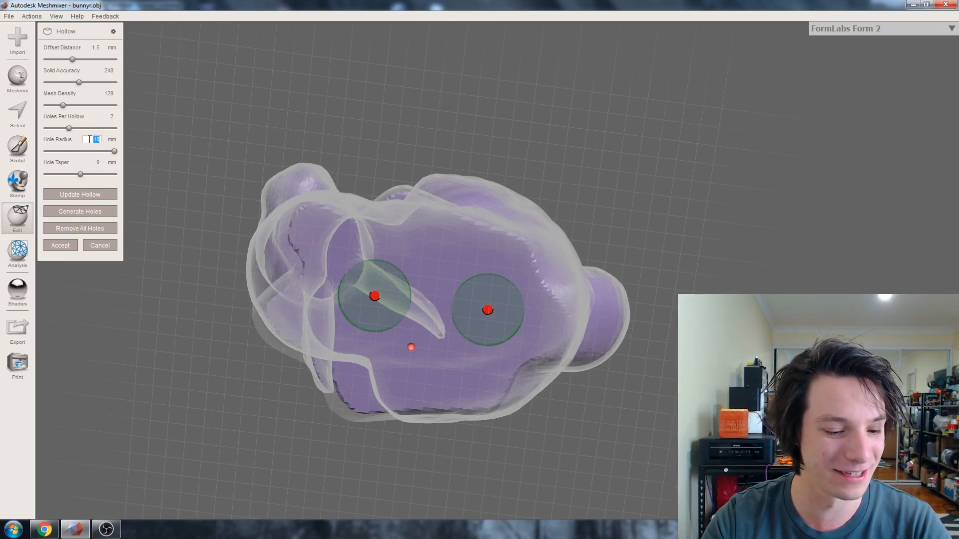
type("6")
key("Return")
right_click_drag(188, 157, 341, 294)
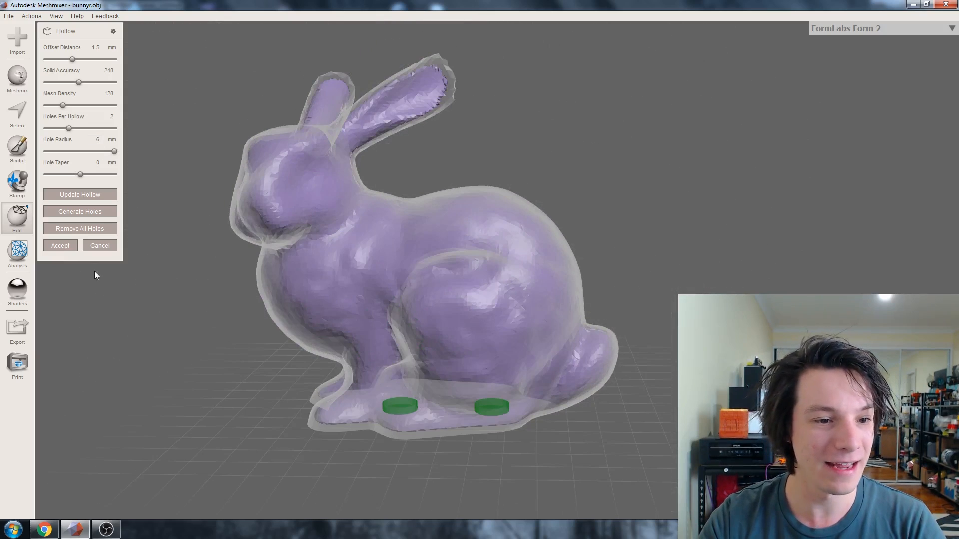
right_click_drag(96, 275, 336, 241)
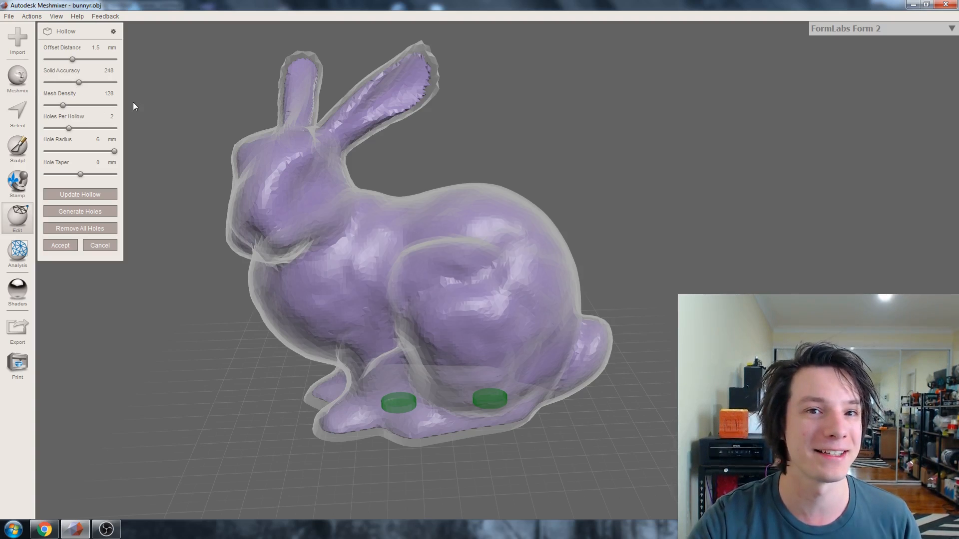
left_click(60, 245)
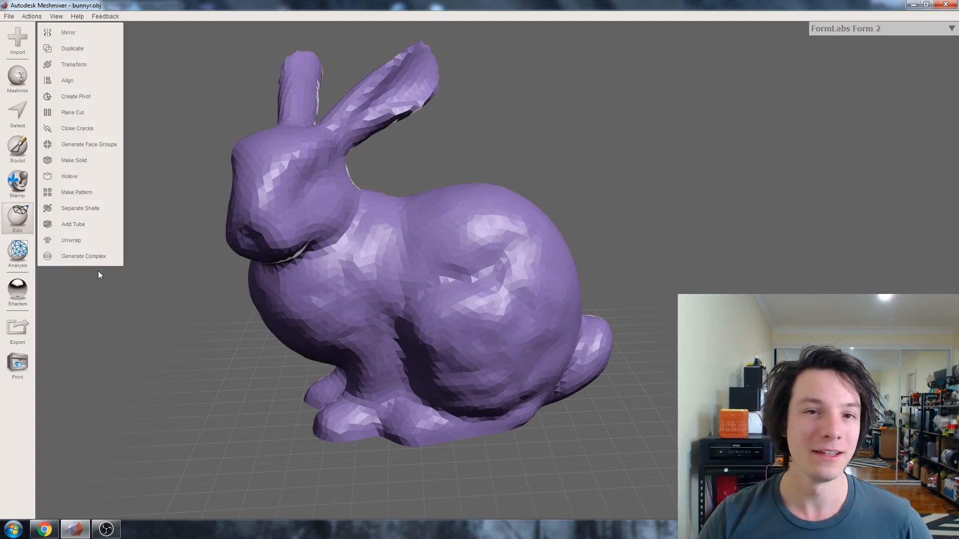
Preview Plane Cut sections through the bunny's body and head to examine the hollow interior, and cancel the cut
right_click_drag(98, 274, 362, 245)
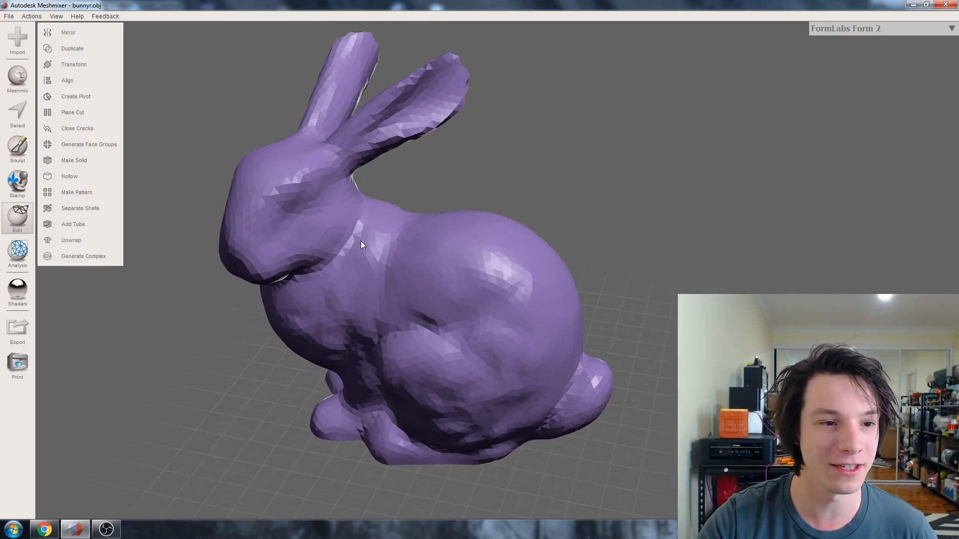
left_click(68, 110)
right_click_drag(474, 235, 392, 205)
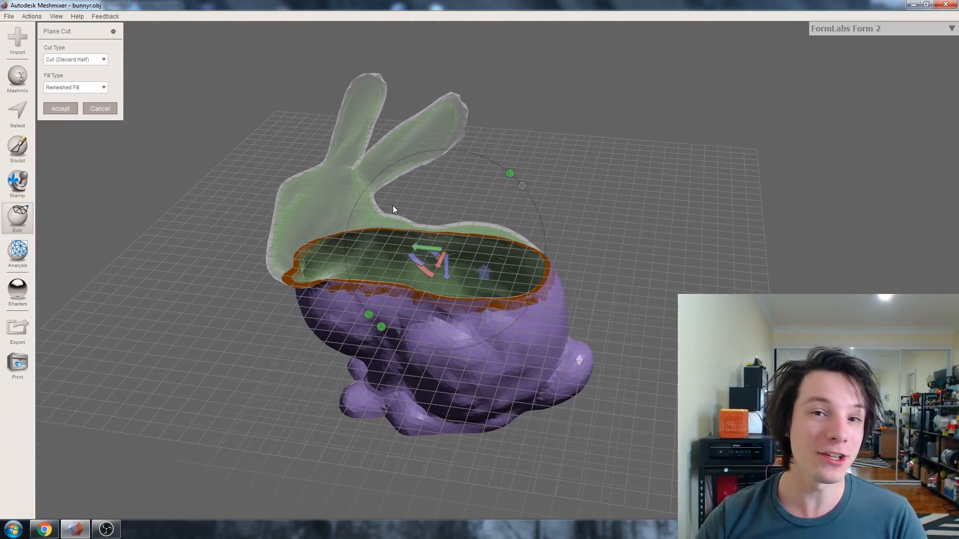
right_click_drag(393, 205, 435, 185)
right_click_drag(404, 253, 395, 240)
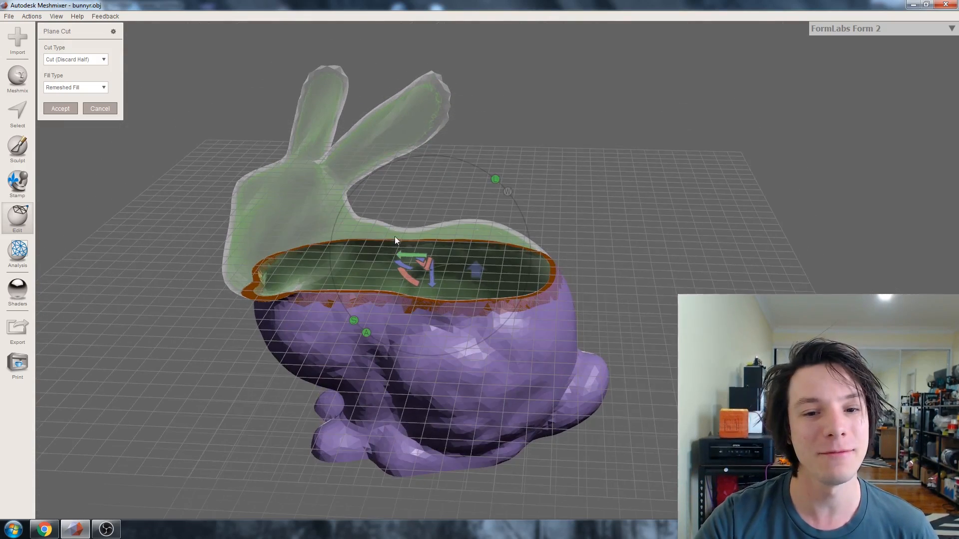
right_click_drag(336, 199, 364, 232)
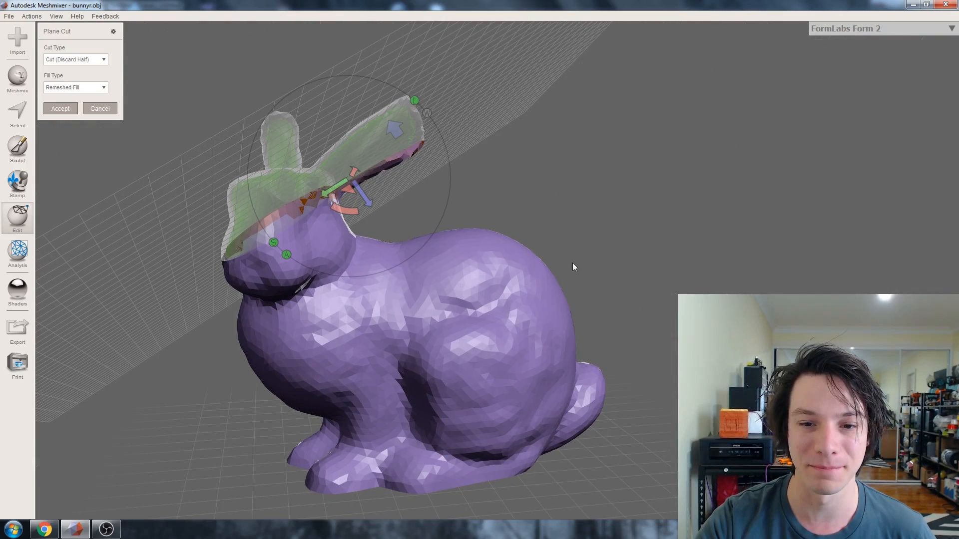
right_click_drag(364, 265, 346, 262)
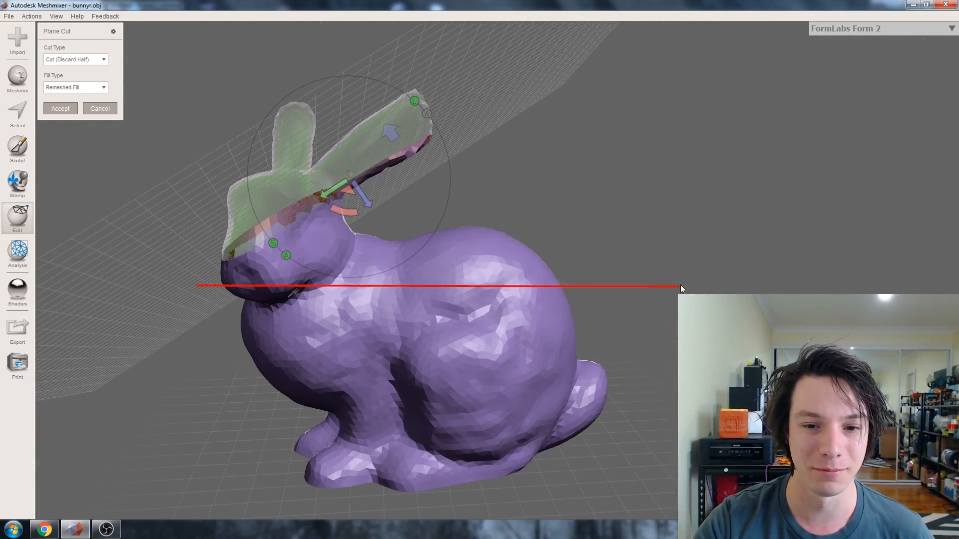
right_click_drag(655, 254, 354, 238)
left_click(99, 112)
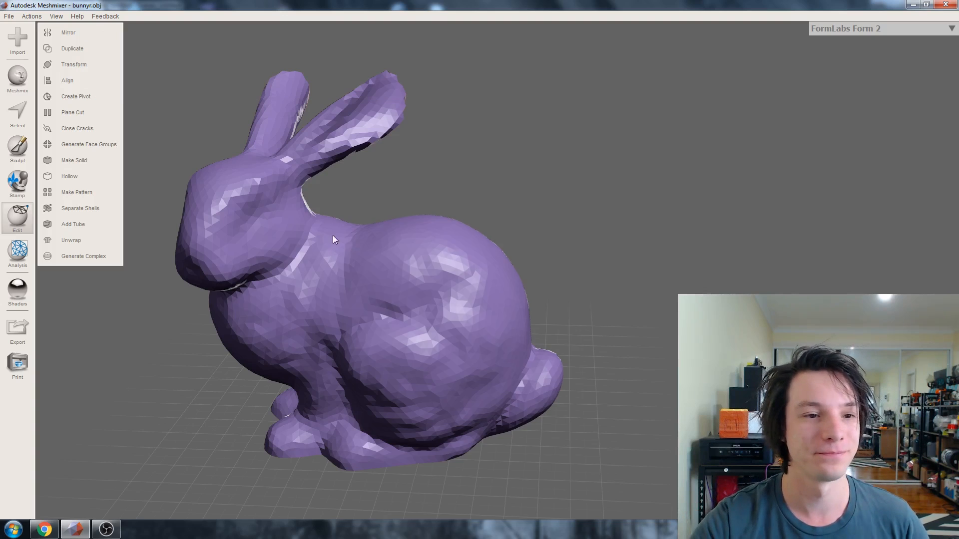
Add a cylinder primitive to the scene as a separate object beside the bunny
left_click(22, 93)
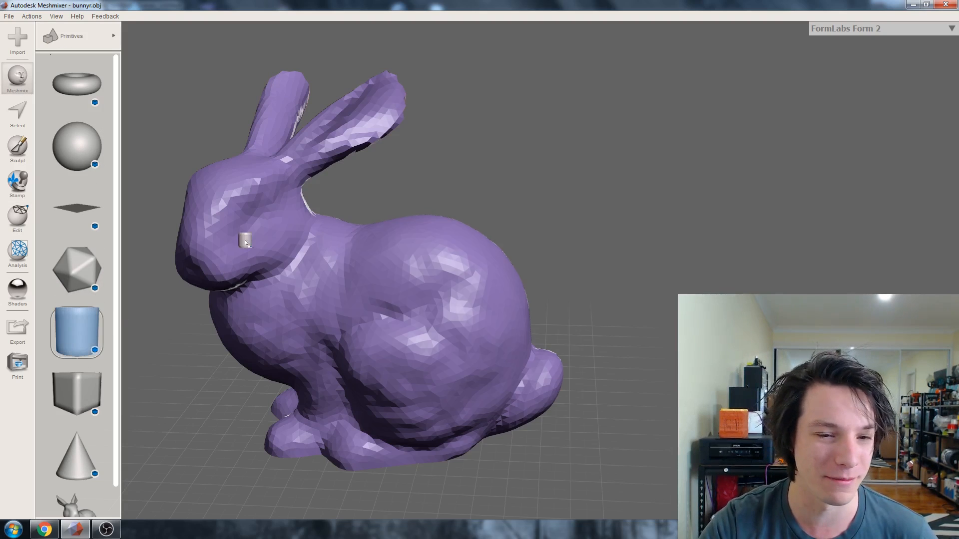
left_click_drag(420, 194, 439, 194)
right_click_drag(455, 188, 459, 241)
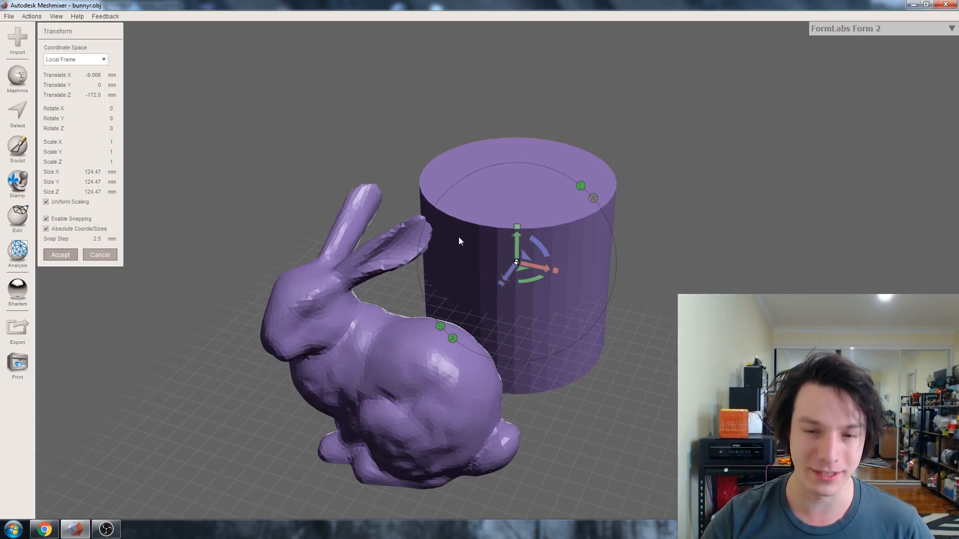
right_click_drag(460, 241, 498, 291)
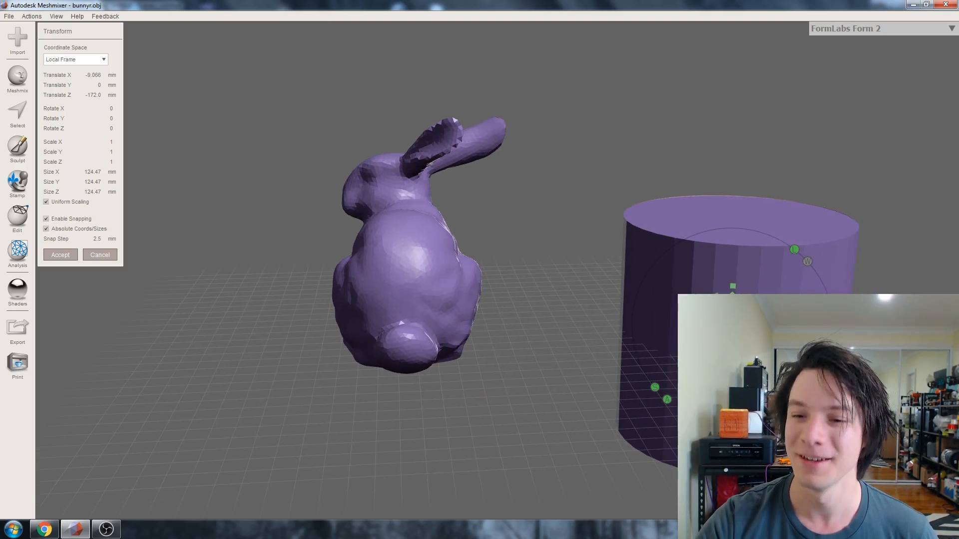
right_click_drag(497, 290, 646, 303)
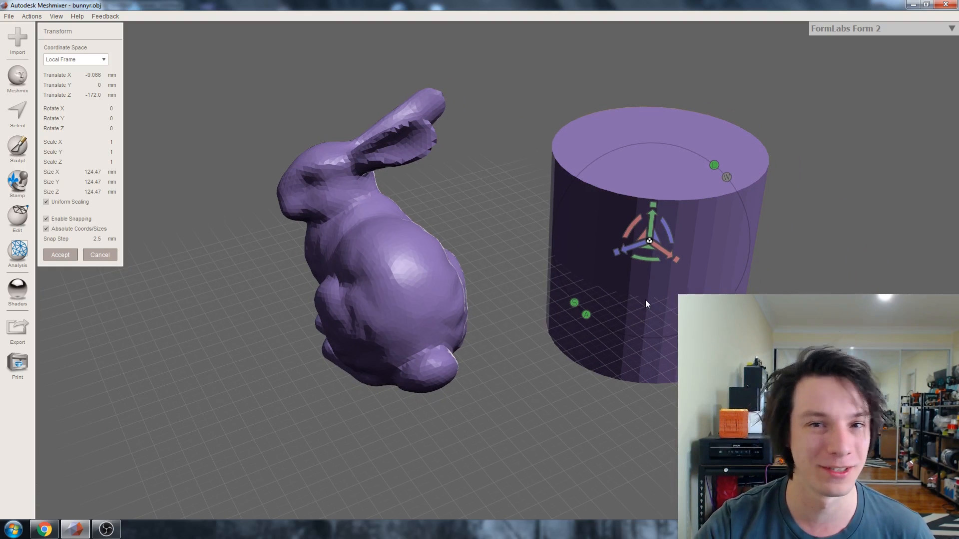
Rotate the cylinder 90° about X and move it to Y 32.5 mm and Z -12.5 mm so it overlaps the bunny
right_click_drag(645, 300, 408, 133)
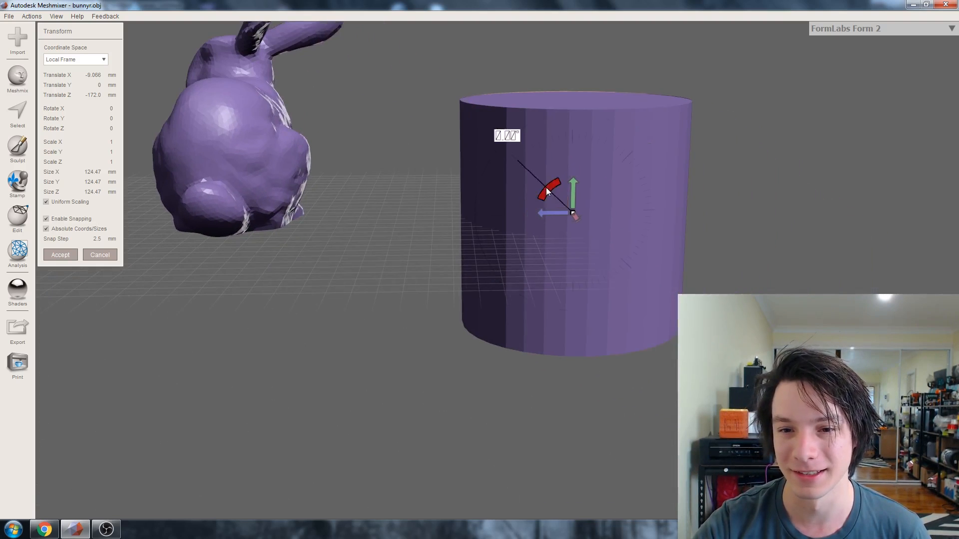
left_click_drag(546, 187, 519, 270)
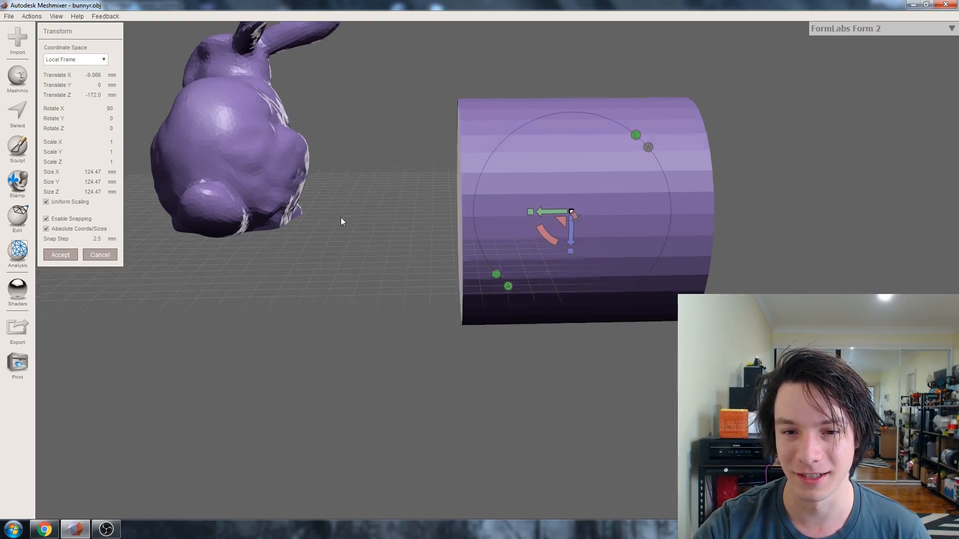
right_click_drag(341, 221, 260, 230)
left_click_drag(484, 232, 232, 188)
right_click_drag(233, 188, 358, 238)
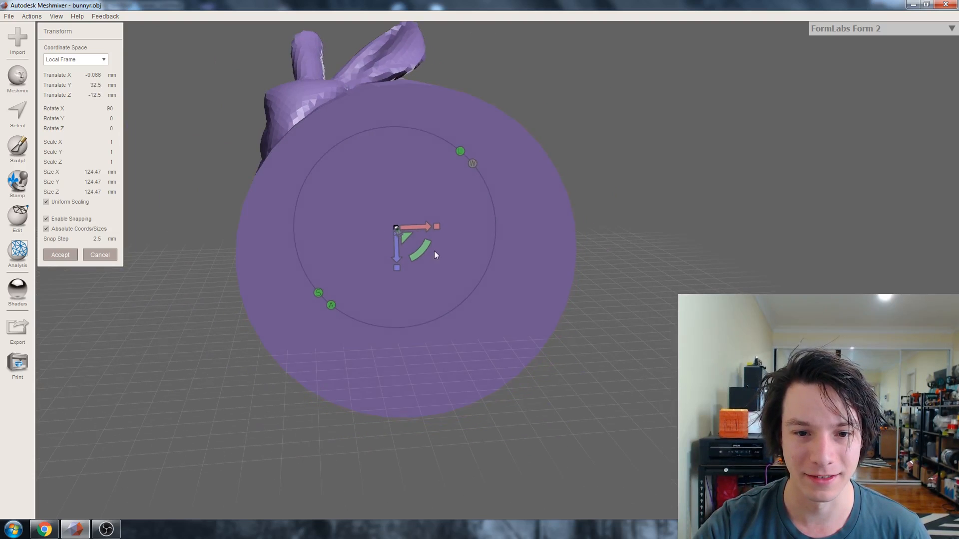
right_click_drag(394, 228, 403, 249)
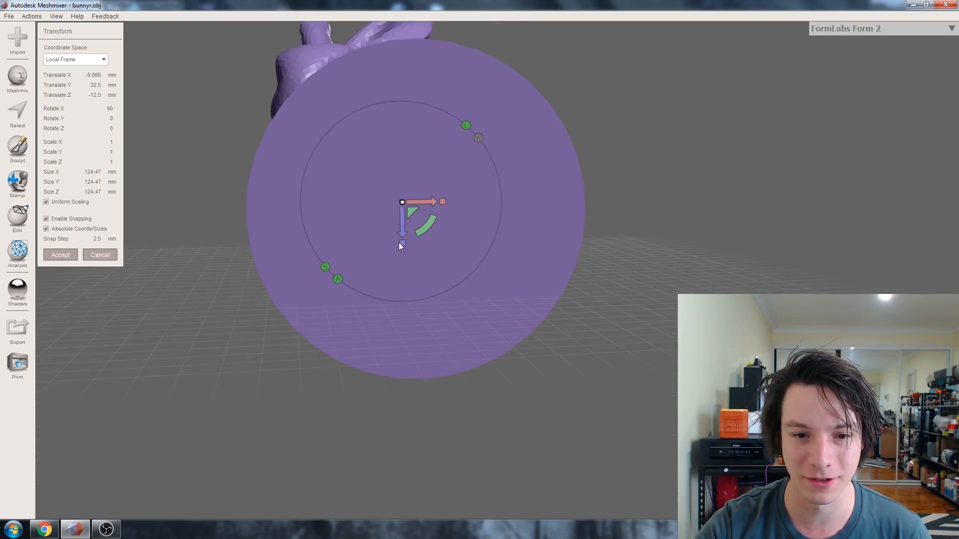
Raise the cylinder onto the bunny's upper back, resize it into a narrower elliptical section, and accept the transform
left_click_drag(399, 243, 403, 115)
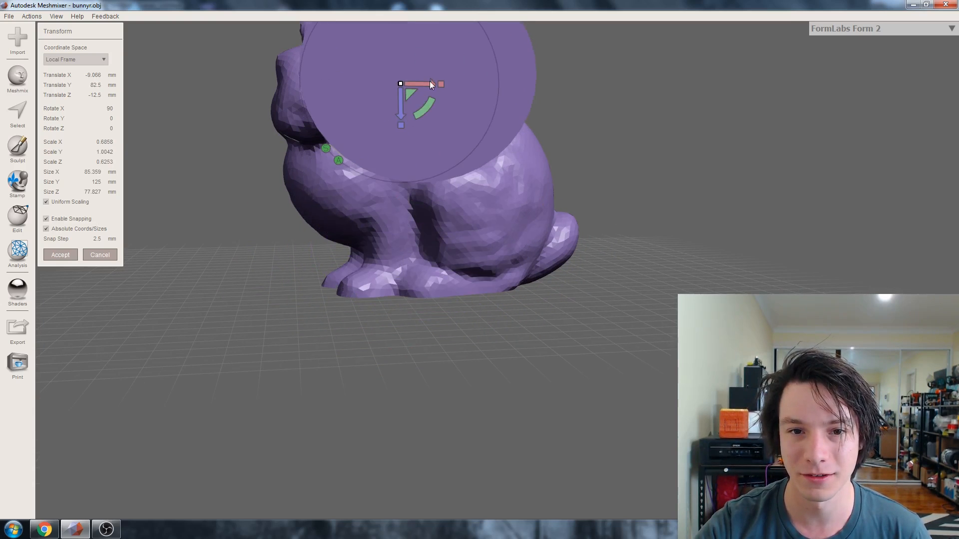
left_click_drag(451, 88, 465, 84)
right_click_drag(465, 83, 507, 155)
left_click_drag(502, 173, 511, 135)
right_click_drag(511, 135, 451, 141)
right_click_drag(512, 158, 379, 215)
left_click(65, 254)
right_click_drag(72, 252, 477, 244)
Apply the plain light-grey shader to both the bunny and the cylinder
mouse_move(18, 303)
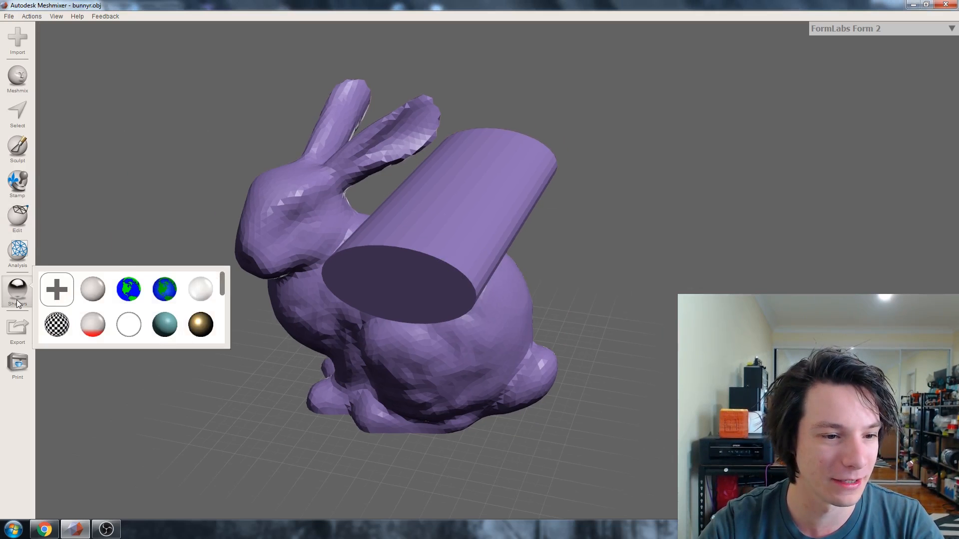
left_click_drag(144, 238, 282, 223)
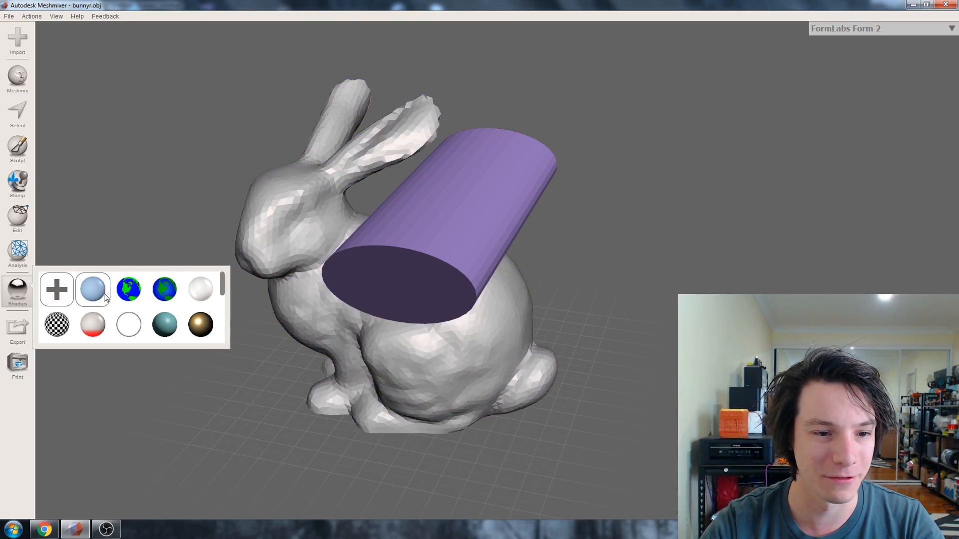
left_click_drag(388, 188, 427, 193)
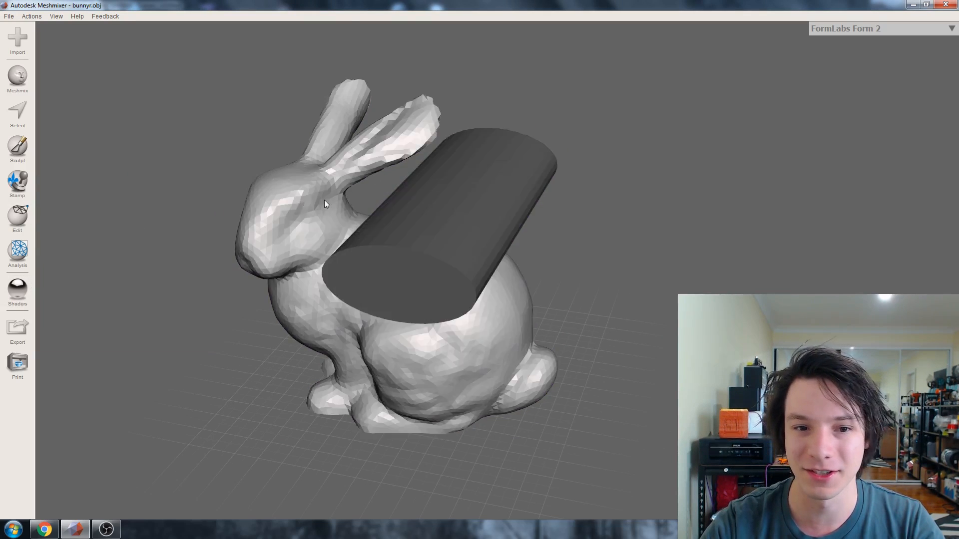
Alternate the active object between the cylinder and the bunny while examining how they overlap
left_click(404, 219)
left_click(305, 208)
left_click(415, 217)
left_click(255, 207)
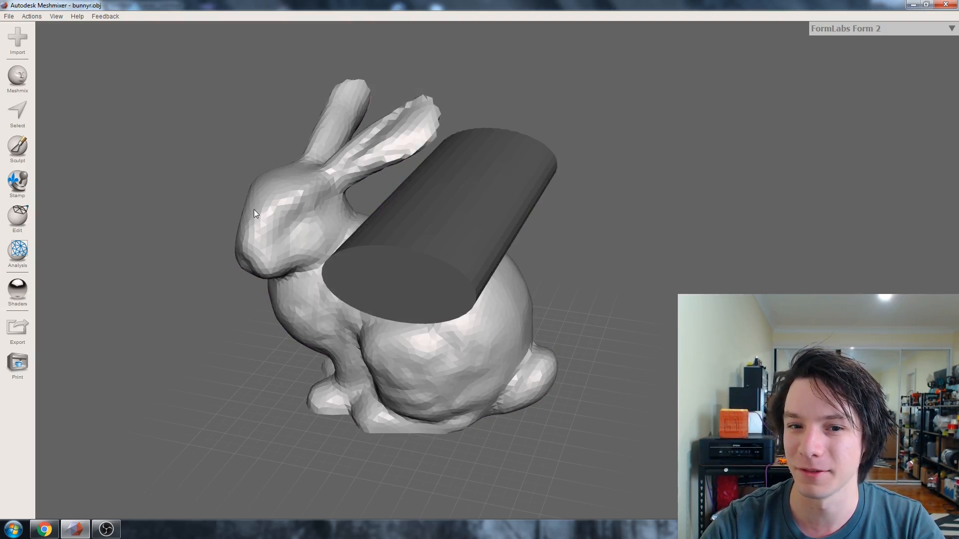
left_click(398, 230)
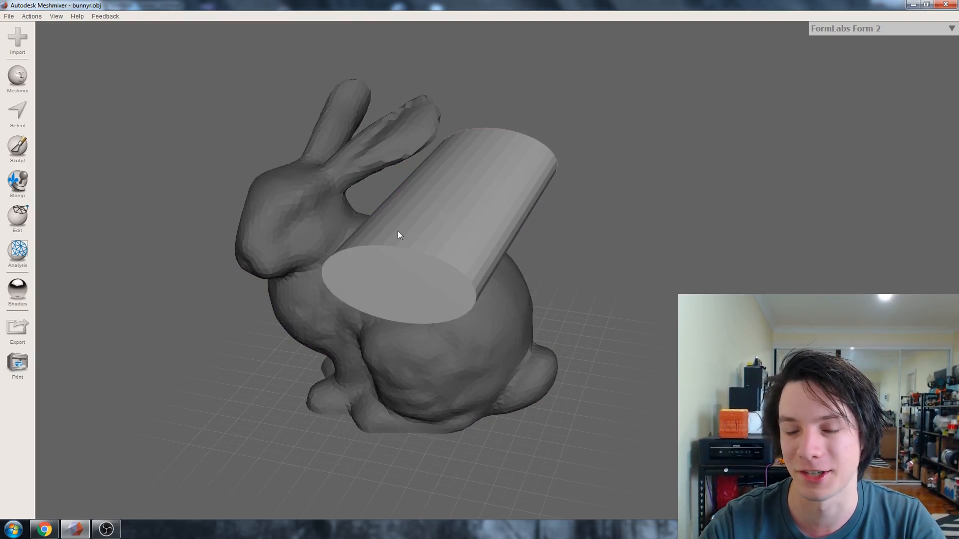
right_click_drag(398, 231, 305, 218)
left_click(15, 293)
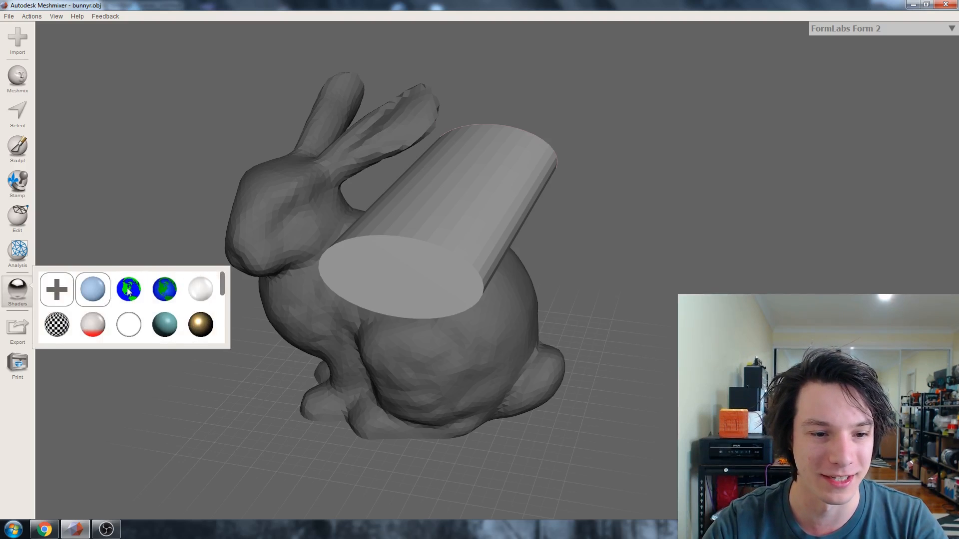
right_click_drag(161, 181, 314, 238)
left_click(324, 190)
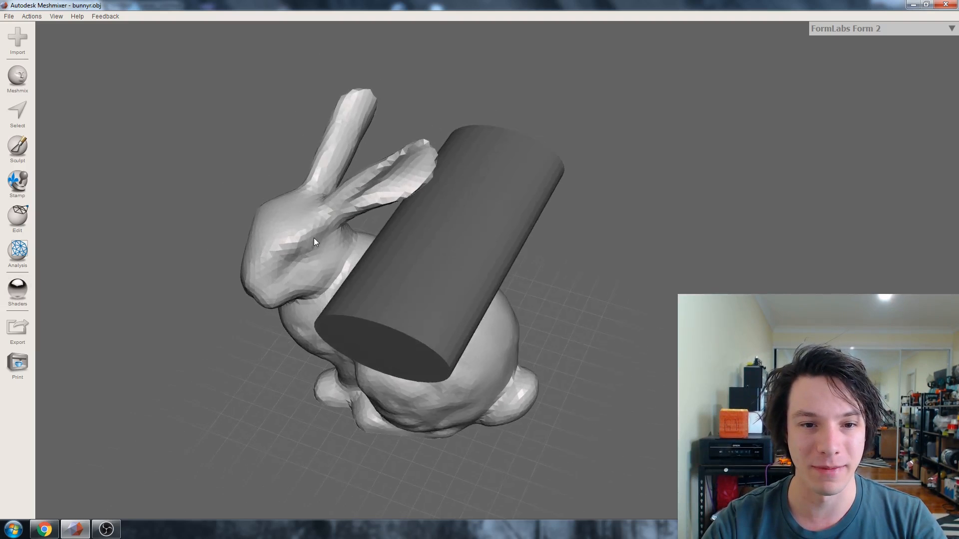
left_click(483, 210)
left_click(311, 221)
Select the bunny first and the cylinder second, subtract the cylinder with Boolean Difference, inspect the preview, and accept it
left_click(18, 217)
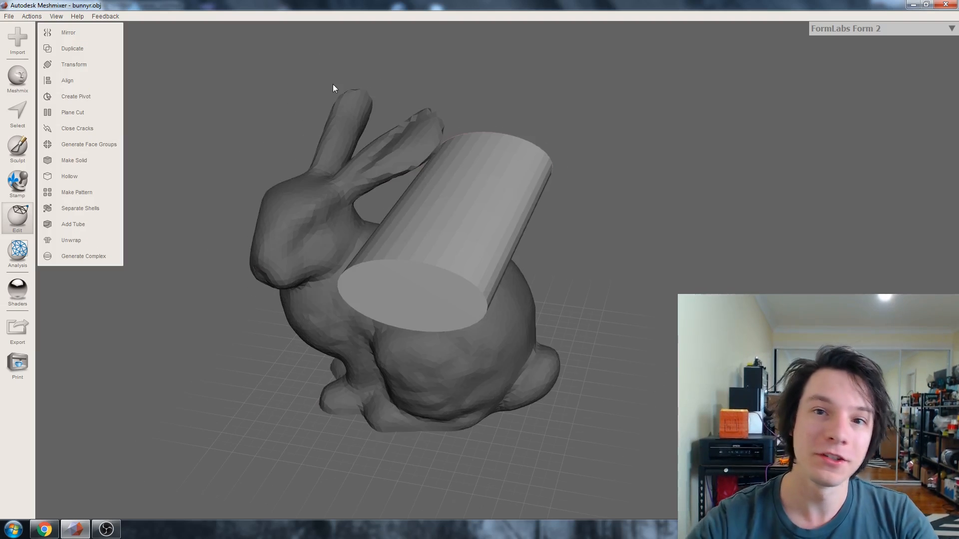
left_click(325, 192)
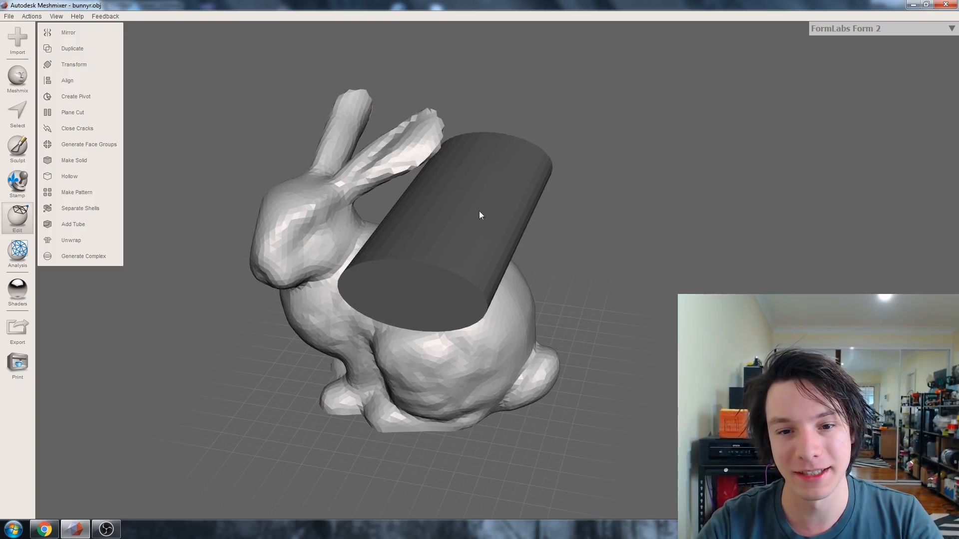
left_click(478, 186, "shift")
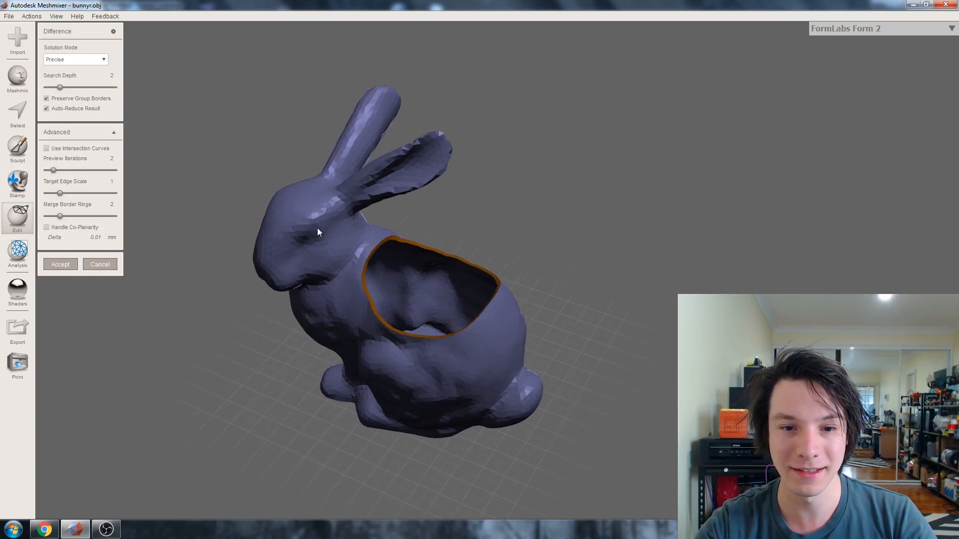
right_click_drag(307, 198, 341, 215)
right_click_drag(512, 319, 294, 294)
scroll(433, 280, "up", 3)
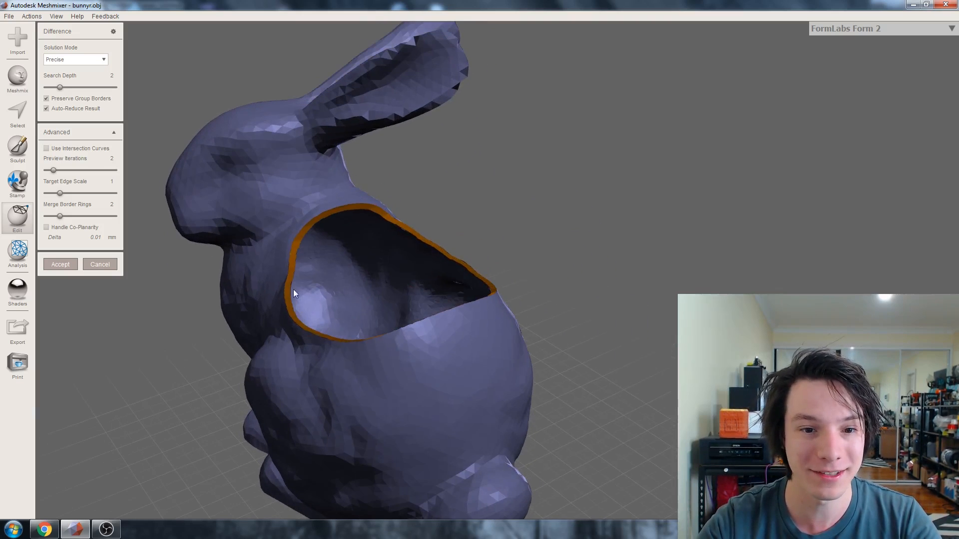
right_click_drag(452, 280, 437, 153)
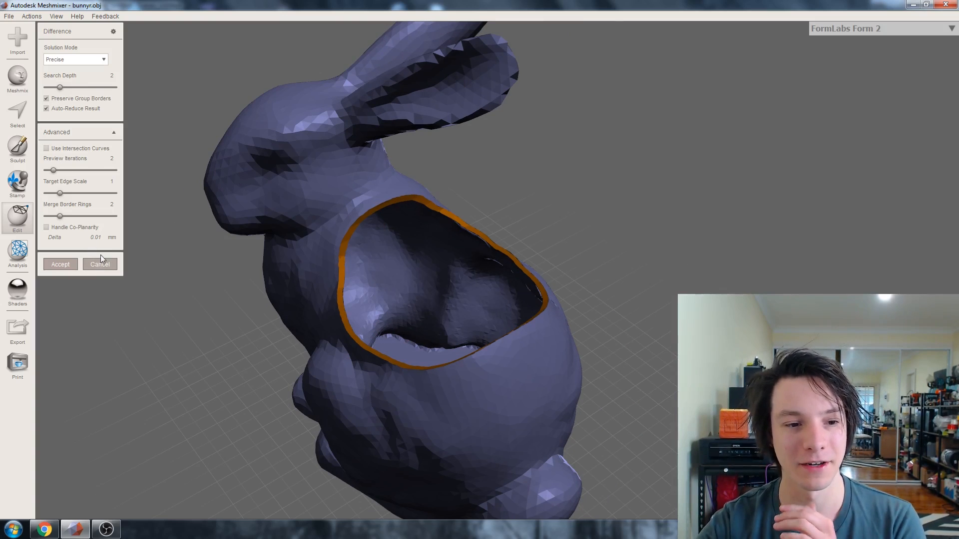
left_click(55, 265)
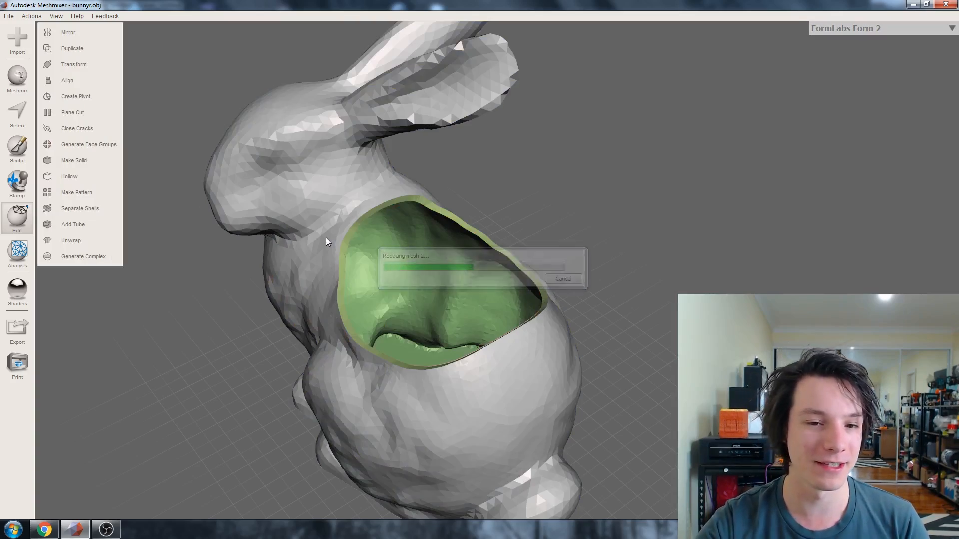
Toggle the wireframe and examine the opening in the bunny's back and the hollow interior
key("w")
right_click_drag(379, 249, 400, 259)
key("w")
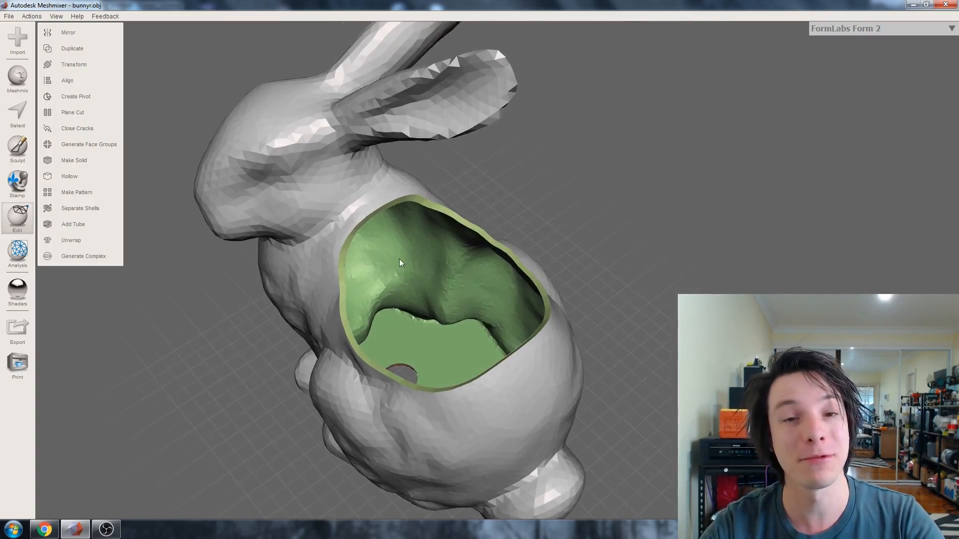
scroll(399, 259, "up", 3)
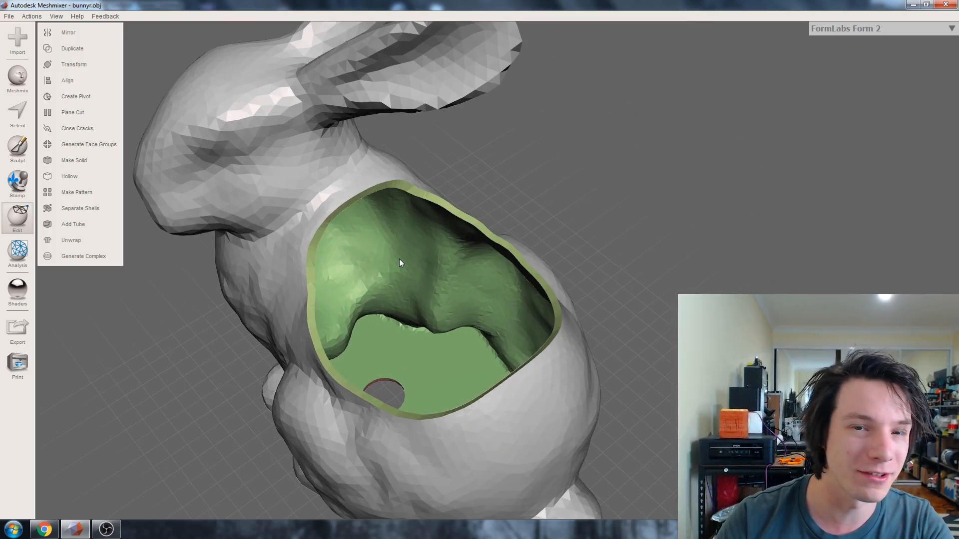
right_click_drag(400, 258, 313, 205)
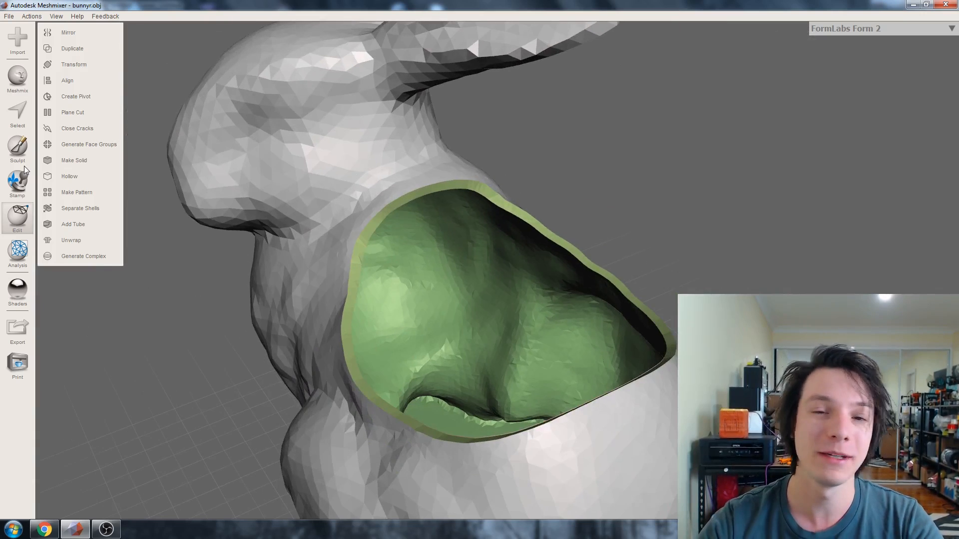
Set up sculpting with the ShrinkSmooth brush at strength 16 and size 37
left_click(18, 146)
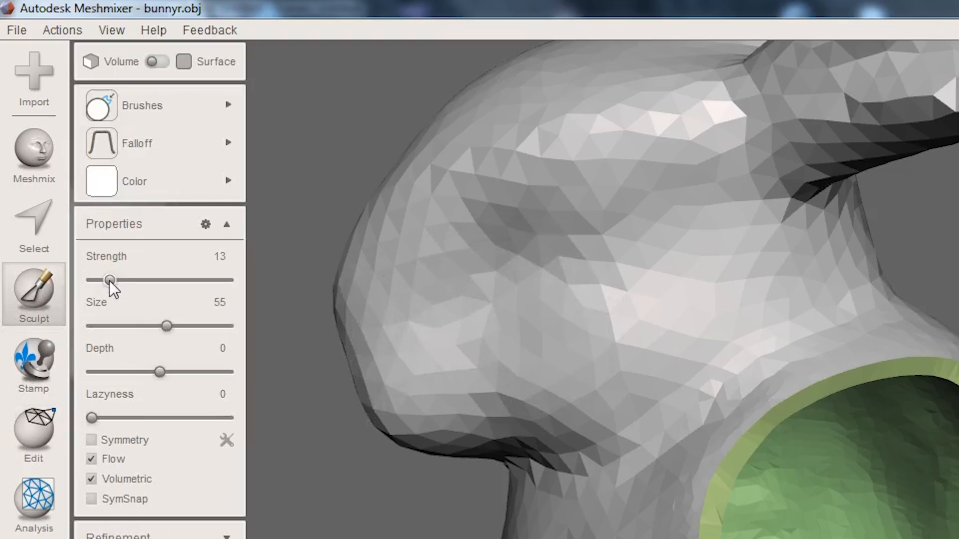
left_click_drag(56, 142, 57, 142)
left_click(133, 326)
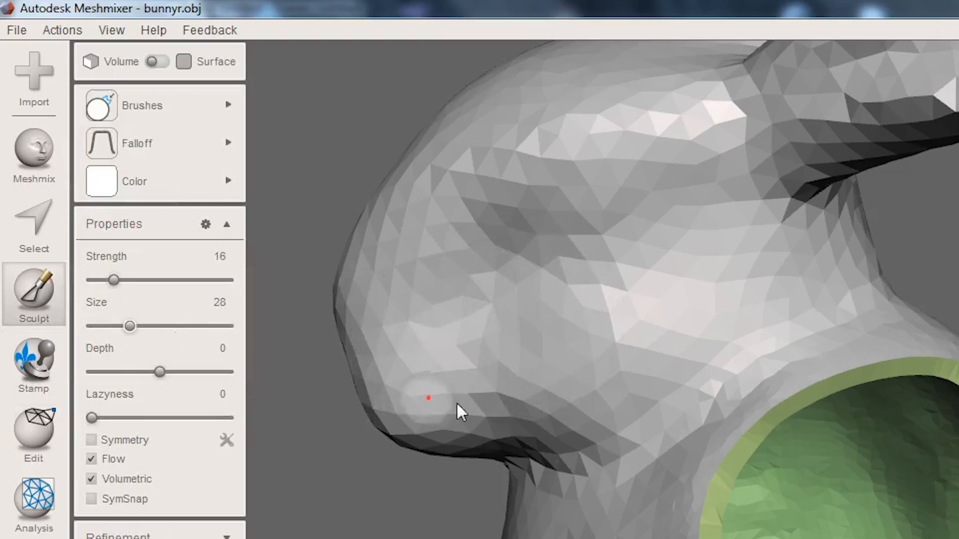
mouse_move(156, 99)
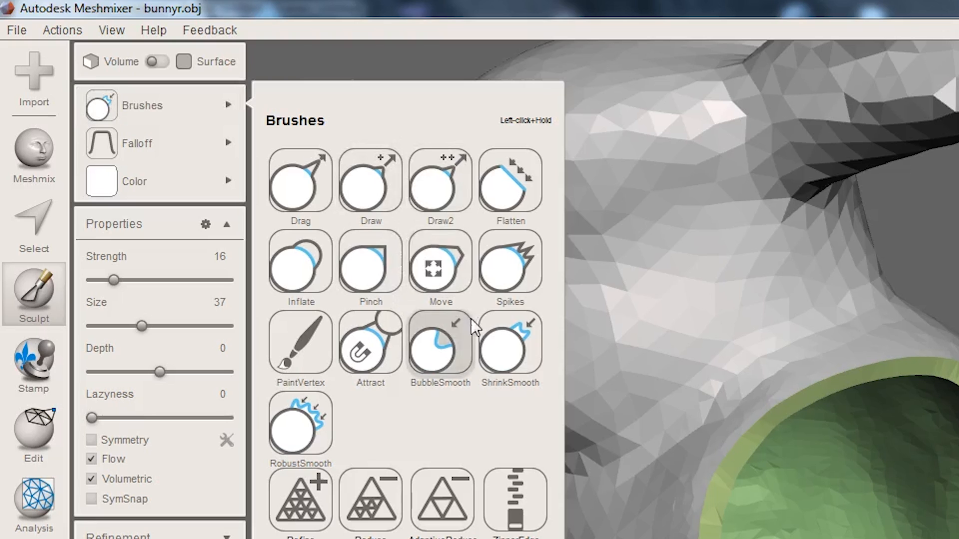
left_click(500, 331)
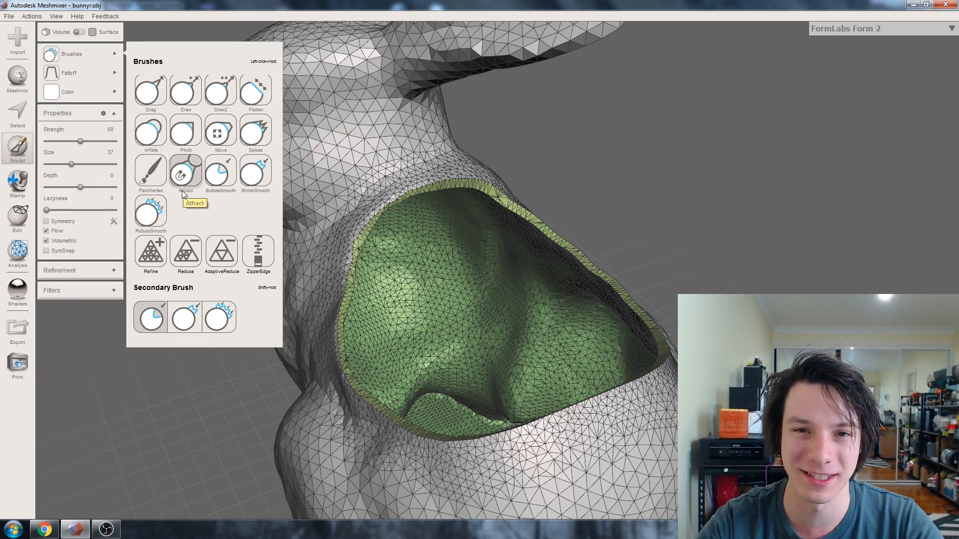
left_click(250, 175)
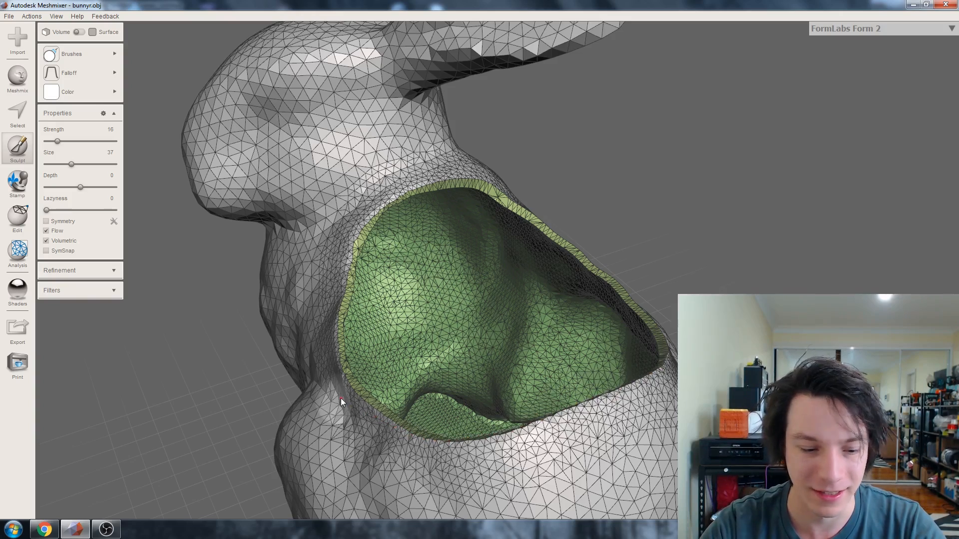
Examine the rim of the back opening from several sides, with and without wireframe, and leave sculpting
key("w")
right_click_drag(415, 352, 468, 188)
scroll(414, 327, "up", 3)
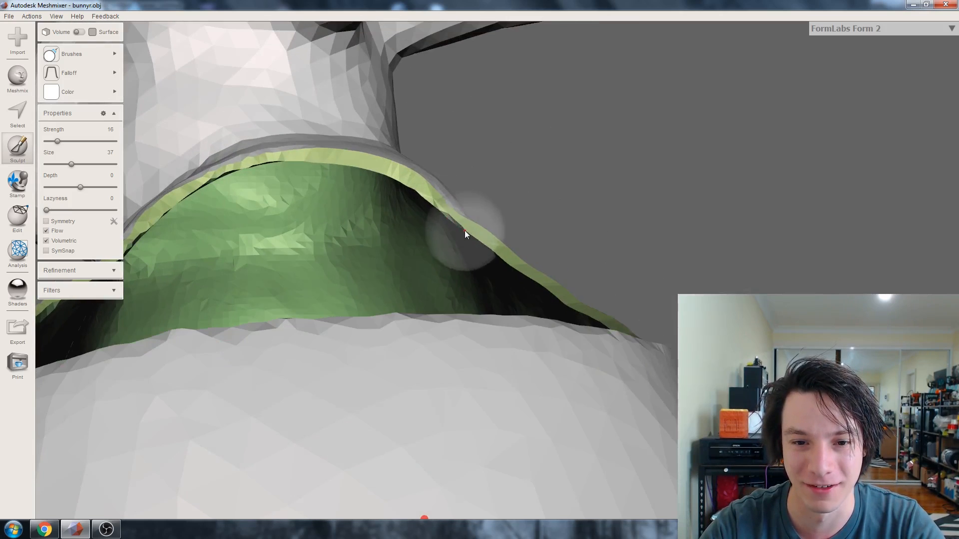
scroll(492, 251, "down", 4)
right_click_drag(453, 310, 319, 341)
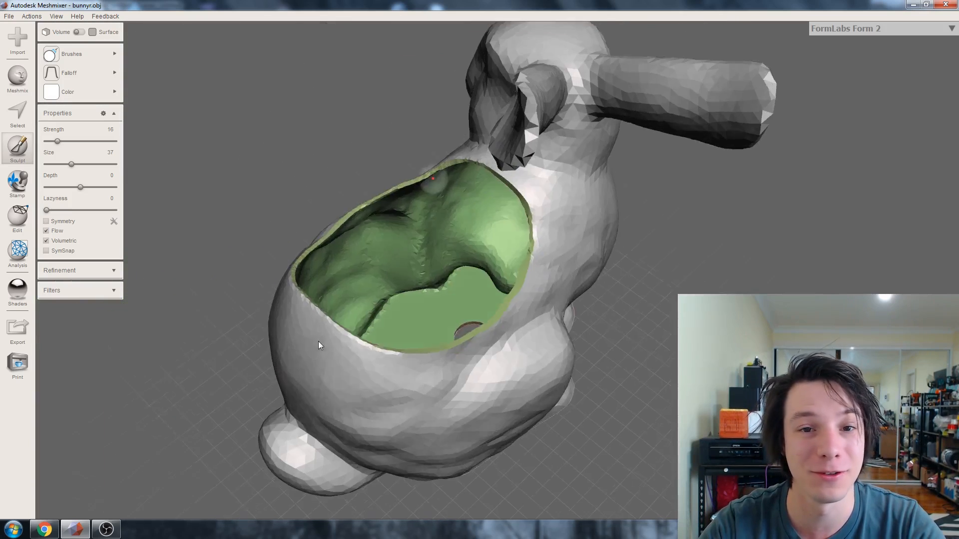
key("w")
mouse_move(392, 273)
right_mouse_down()
mouse_move(359, 291)
mouse_move(469, 266)
mouse_move(373, 231)
right_mouse_up()
key("Escape")
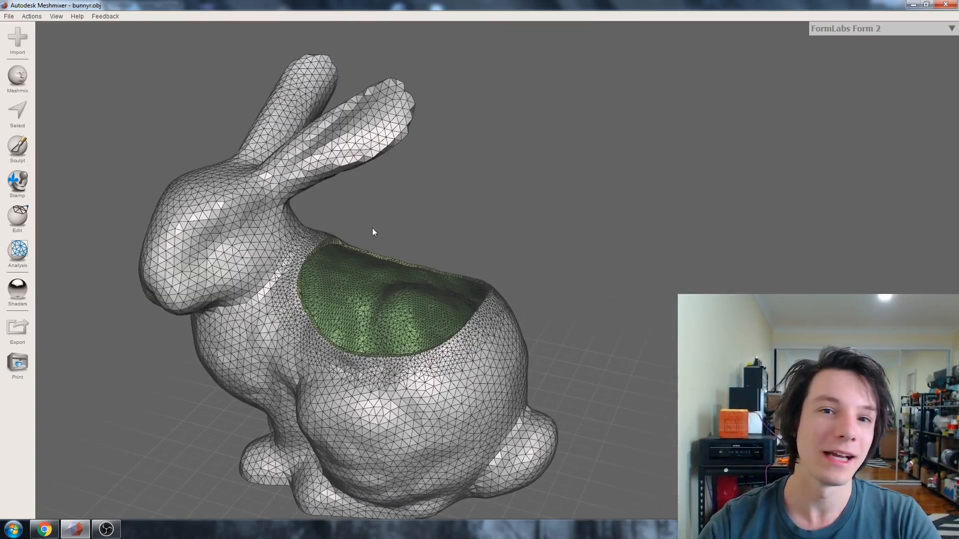
right_click_drag(228, 295, 337, 287)
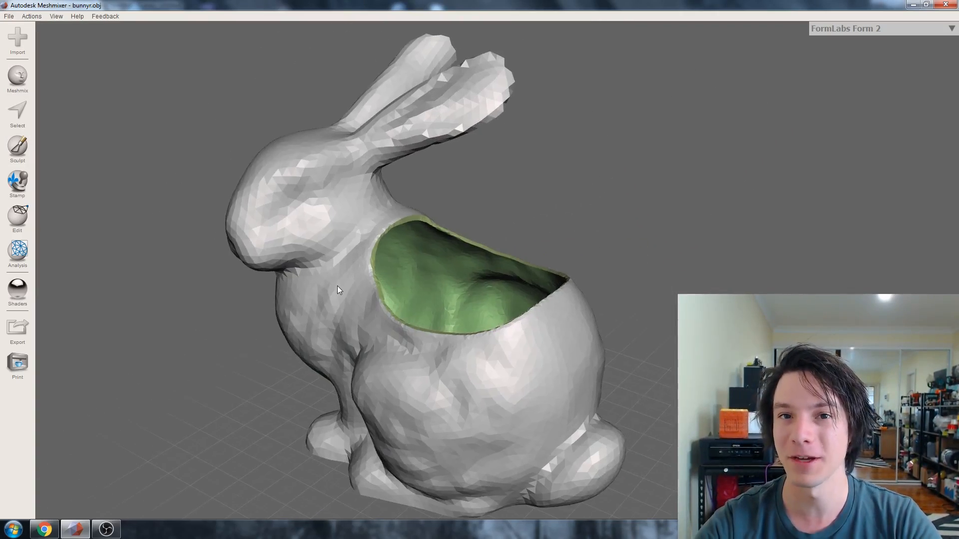
Switch to Chrome, look over the MyMiniFactory homepage, and search the site for "scan the world"
left_click(44, 529)
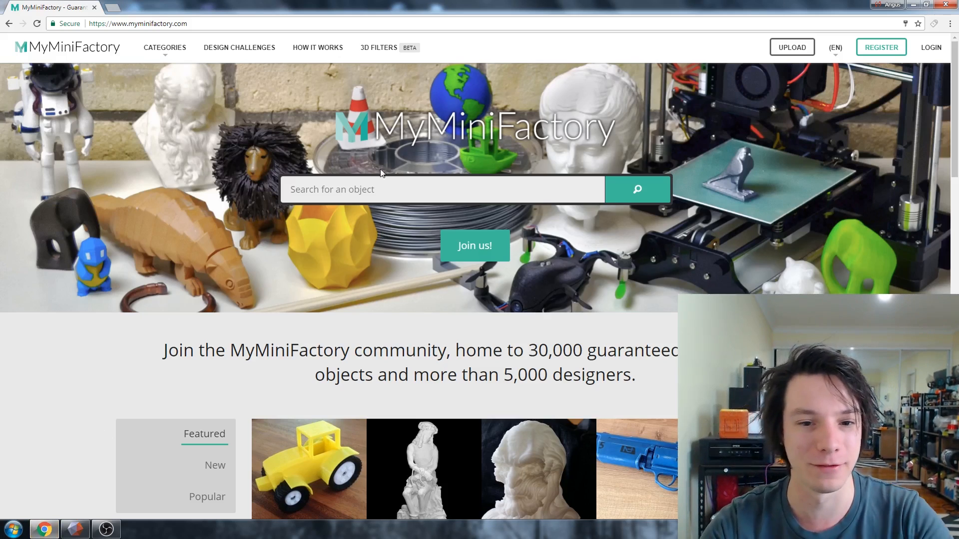
scroll(60, 274, "down", 3)
scroll(112, 310, "up", 3)
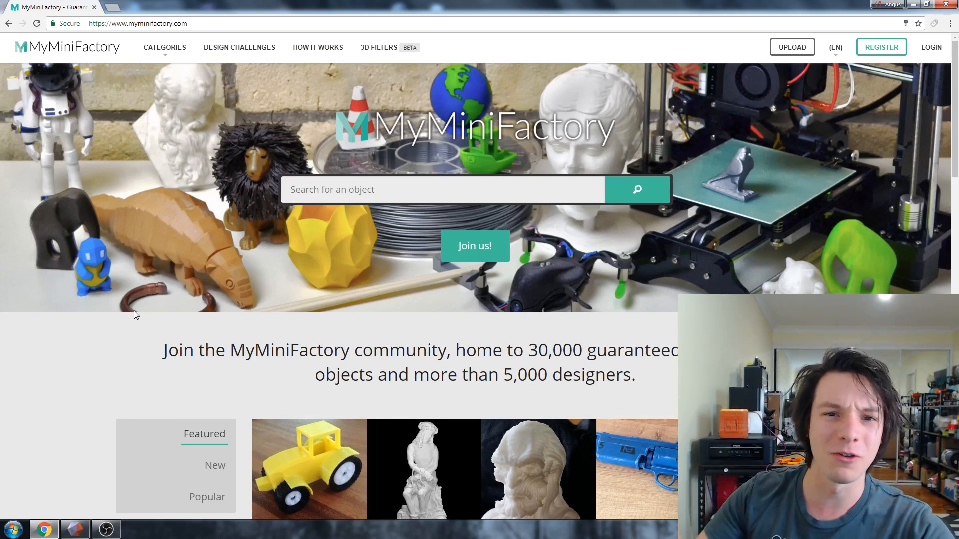
scroll(125, 284, "down", 2)
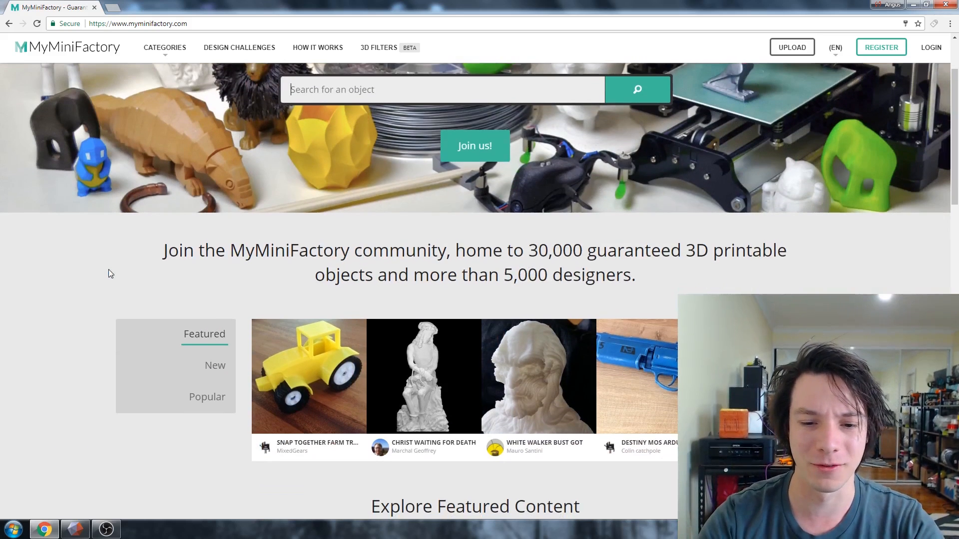
scroll(336, 302, "up", 2)
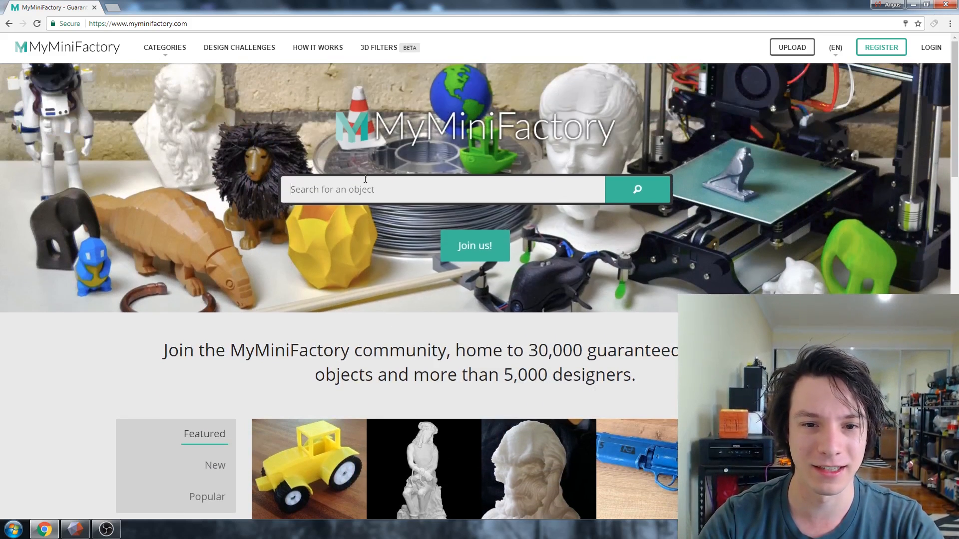
mouse_move(165, 48)
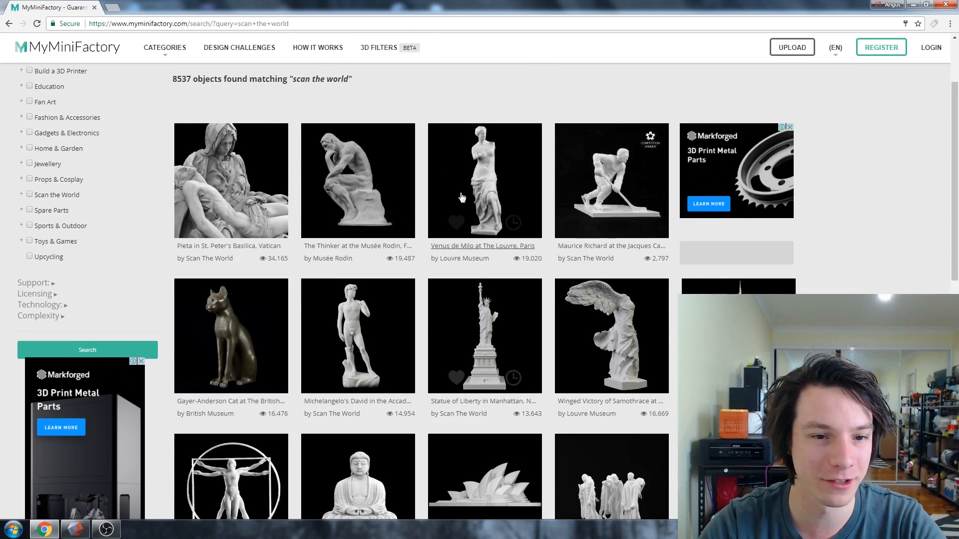
Browse the scan results and look through the photos of the V&A Wellhead model
scroll(349, 200, "down", 2)
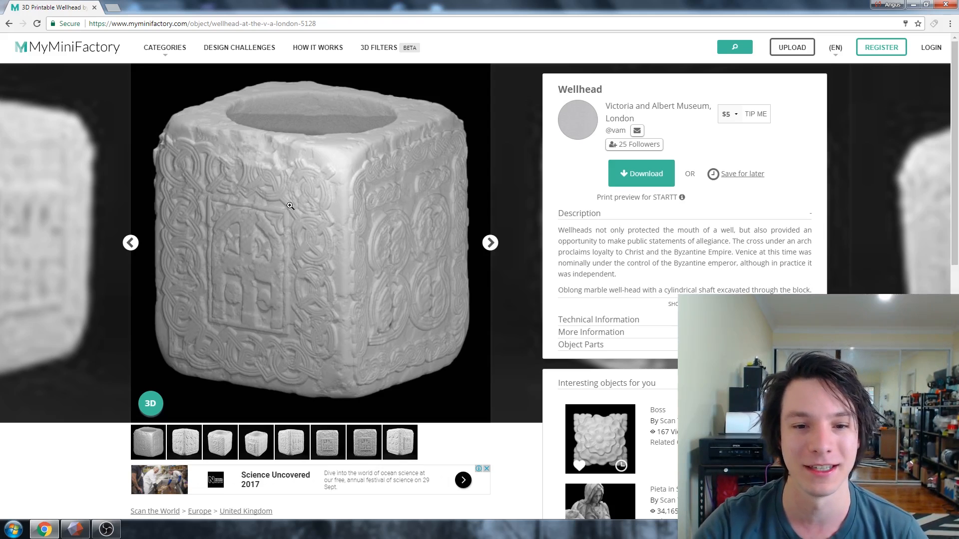
right_click(353, 234)
left_click(489, 243)
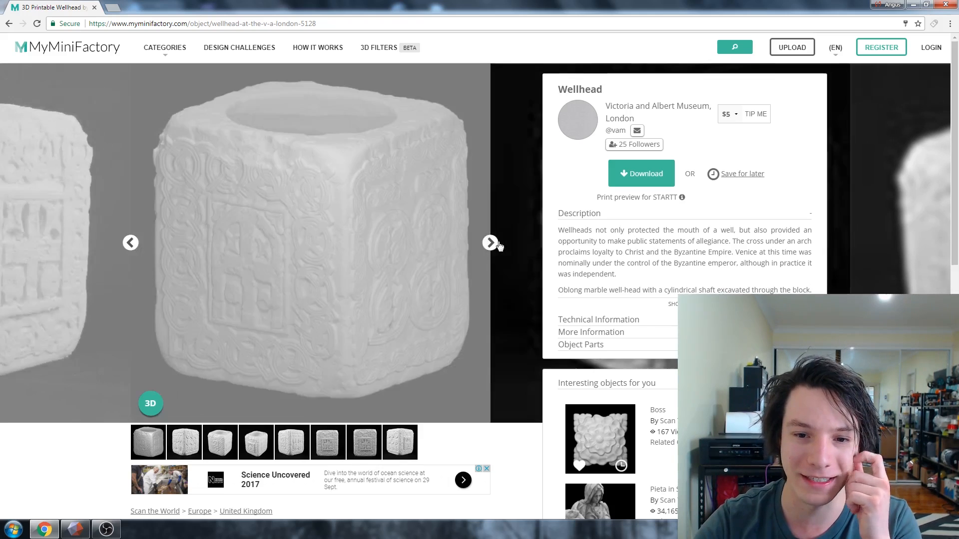
left_click(497, 244)
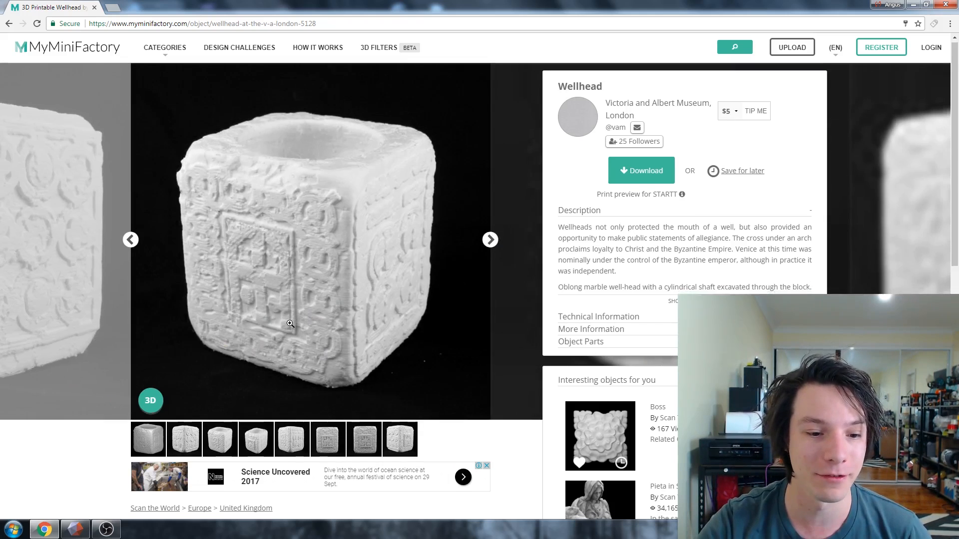
scroll(190, 442, "down", 1)
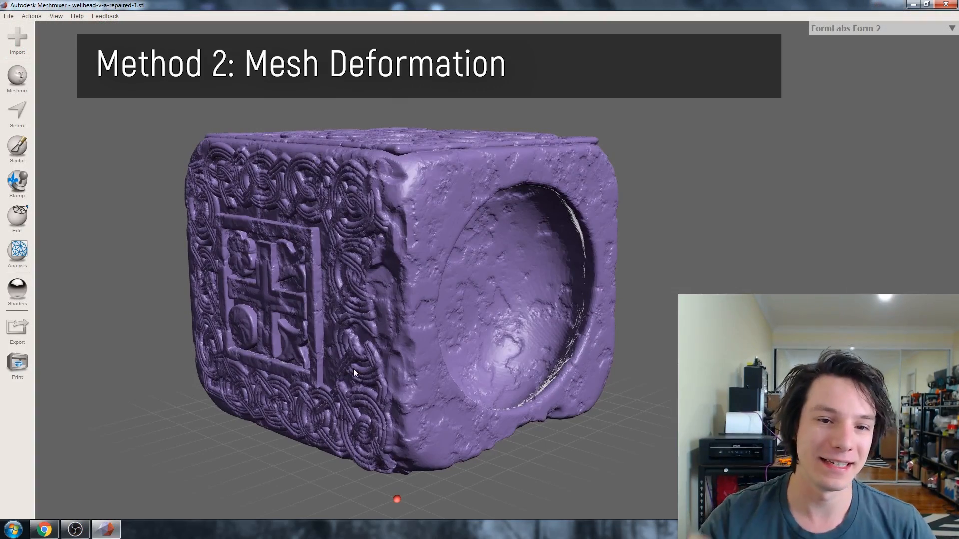
In Meshmixer, rotate the imported wellhead -90° about the X axis so its round opening faces up
right_click_drag(218, 328, 308, 163)
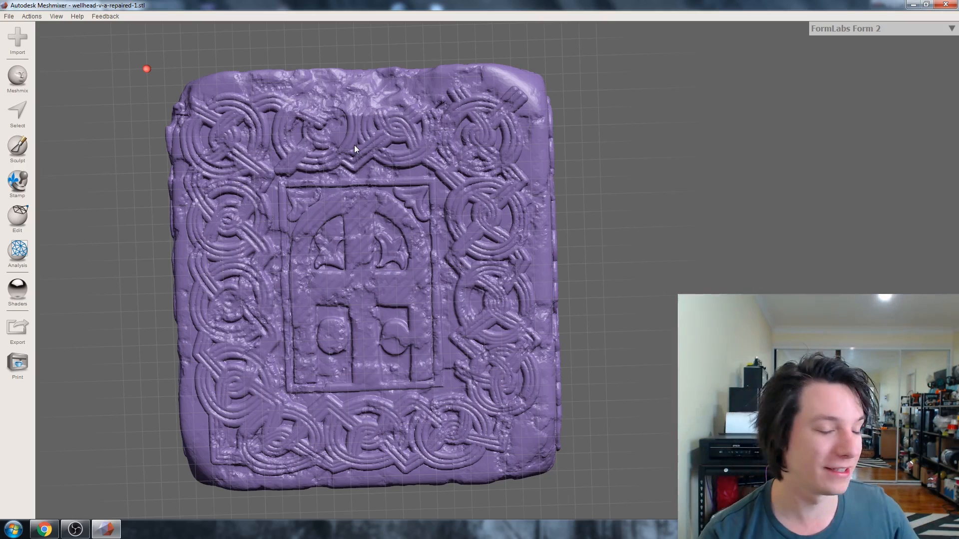
right_click_drag(354, 145, 358, 278)
scroll(357, 278, "up", 1)
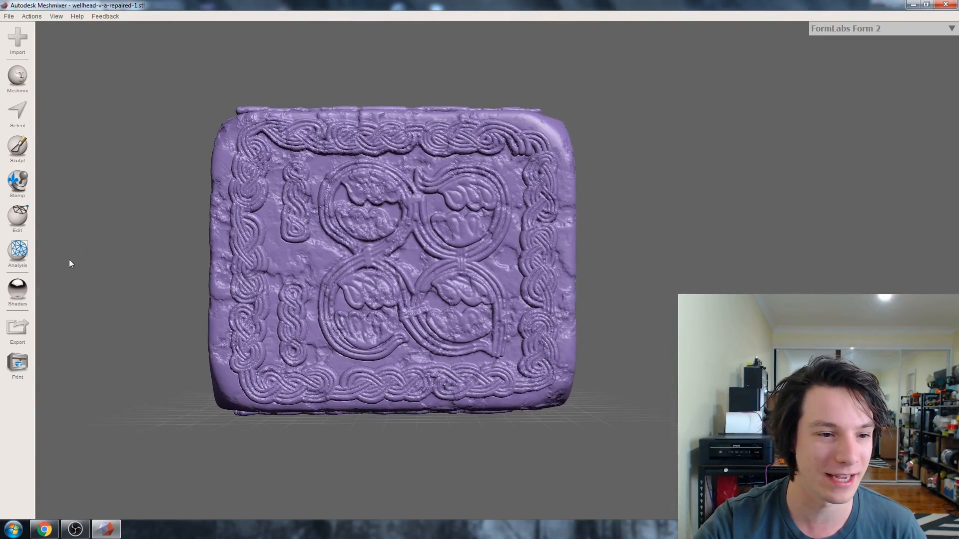
left_click(19, 251)
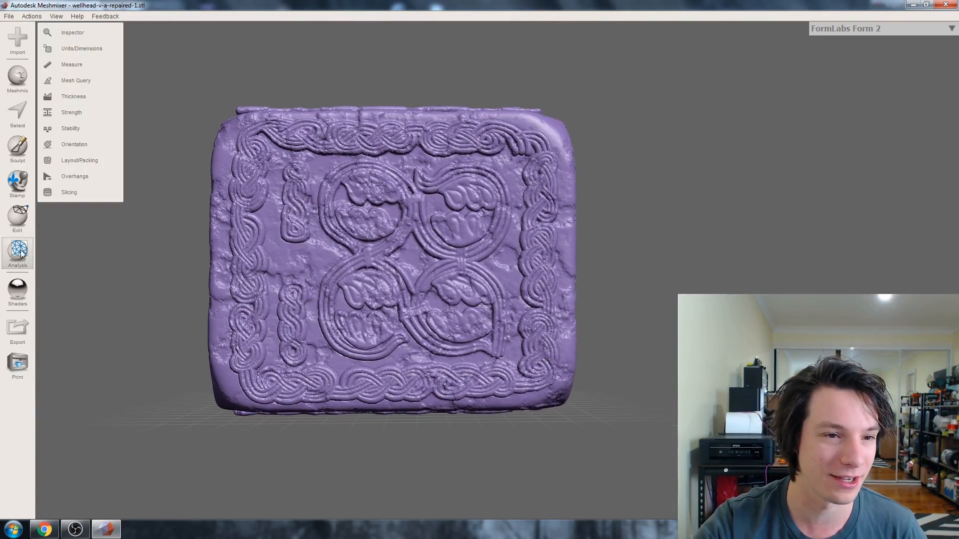
left_click(17, 217)
left_click(58, 63)
left_click_drag(373, 243, 460, 215)
right_click_drag(459, 214, 349, 268)
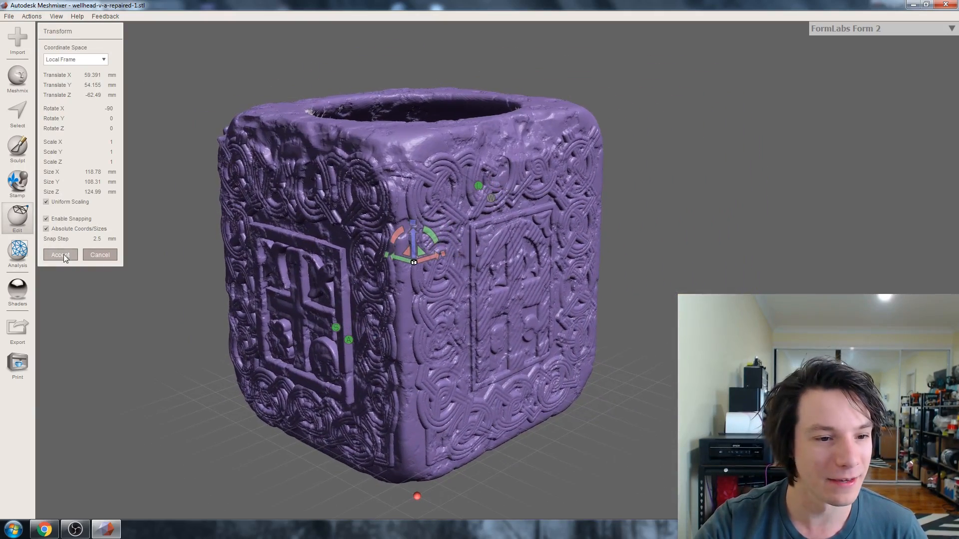
key("Return")
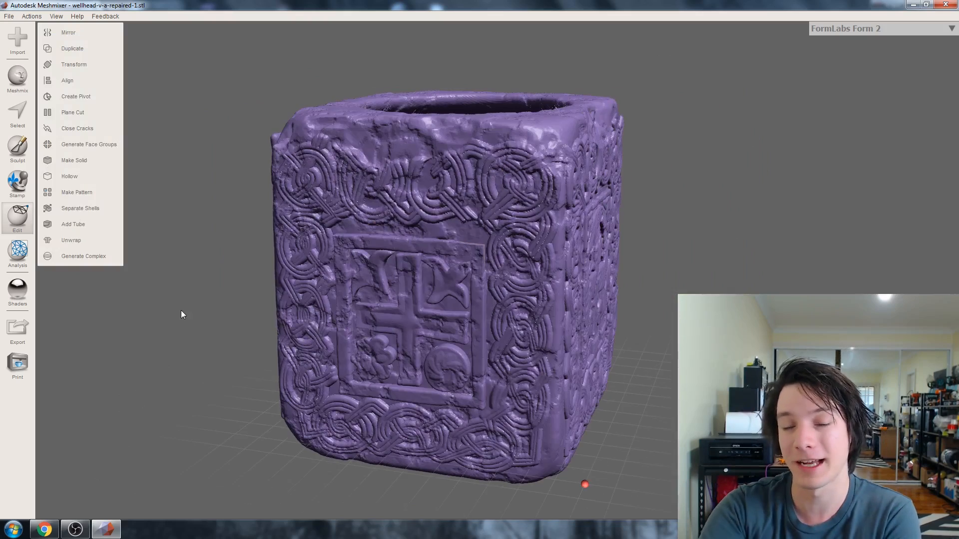
Plane-cut a thin slice off the wellhead's base to flatten it, using Cut (Discard Half) and Remeshed Fill
right_click_drag(181, 310, 134, 240)
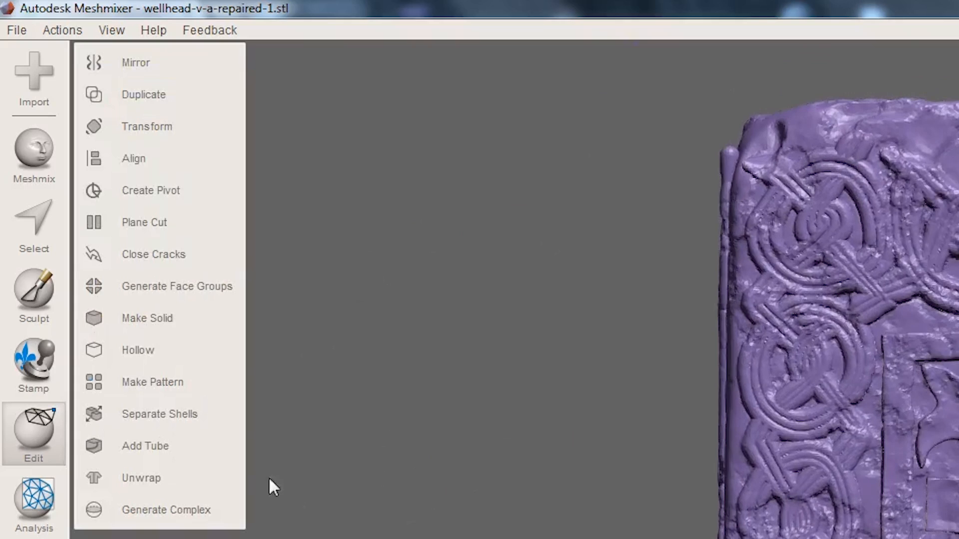
left_click(130, 222)
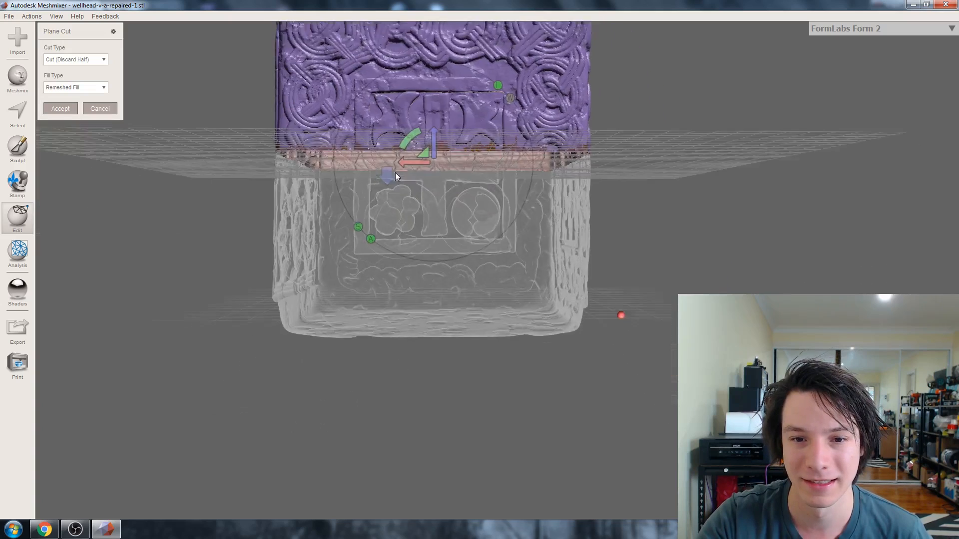
right_click_drag(394, 176, 419, 108)
left_click_drag(418, 108, 401, 273)
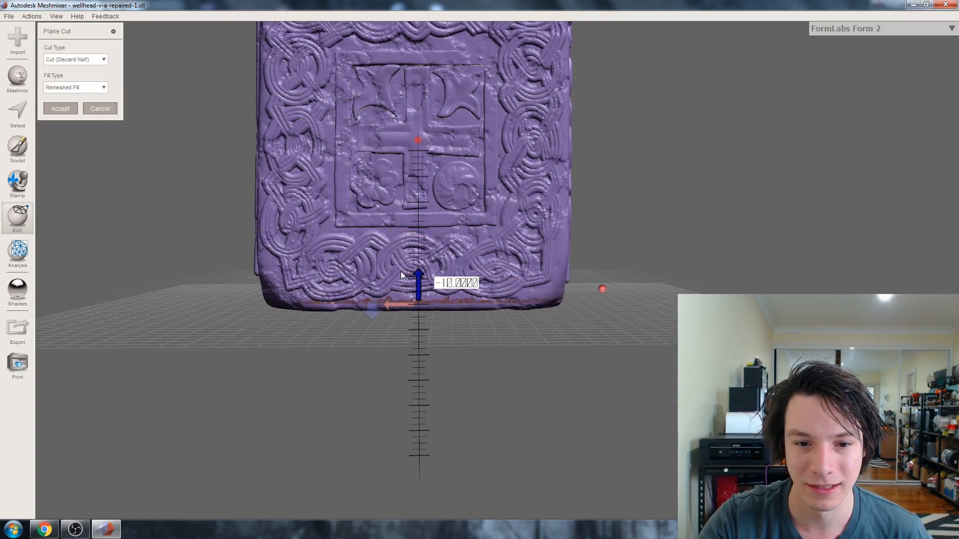
right_click_drag(362, 261, 340, 289)
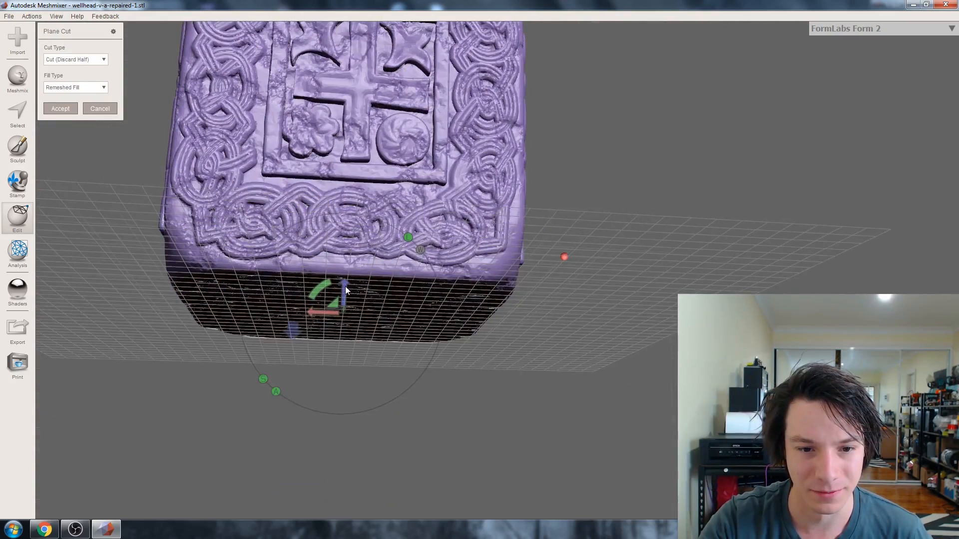
left_click_drag(347, 290, 350, 291)
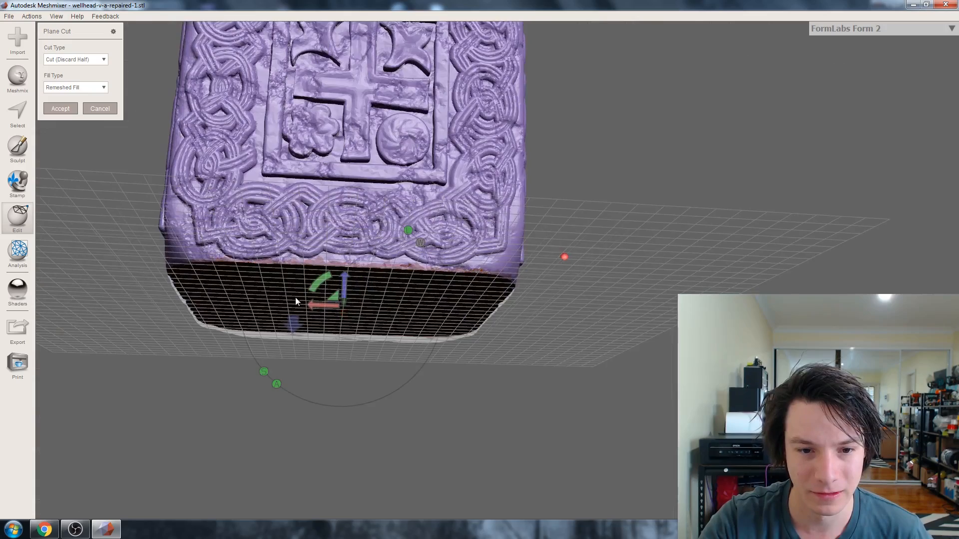
right_click_drag(295, 298, 277, 287)
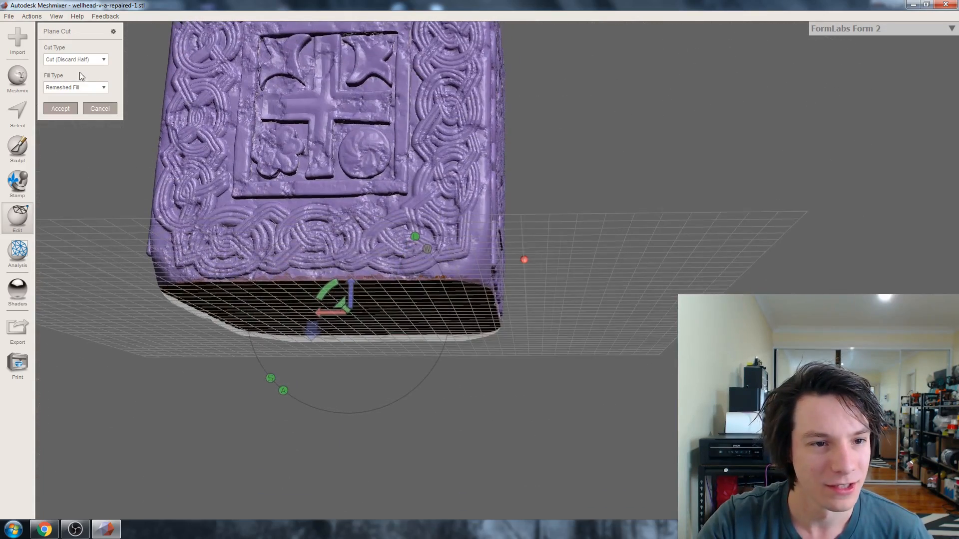
left_click(64, 112)
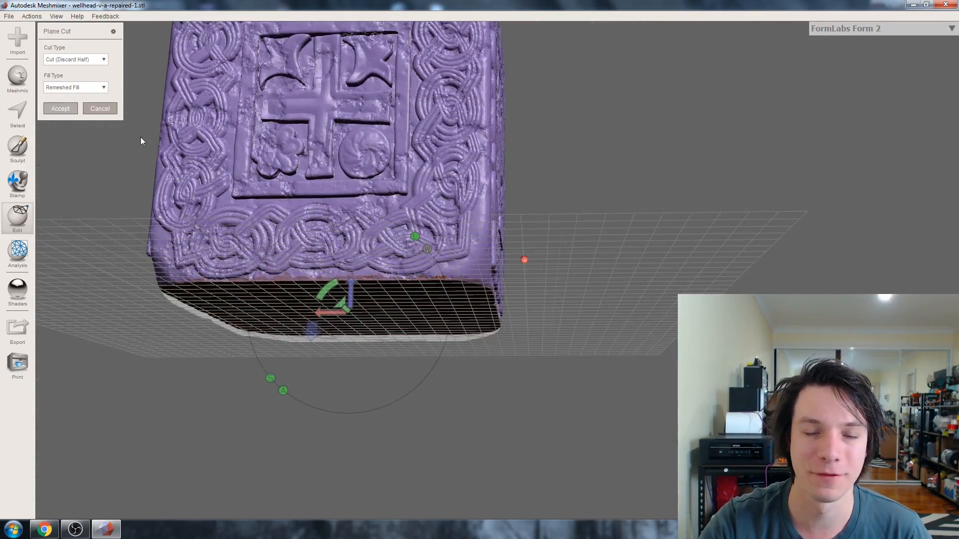
Select the whole floor of the wellhead's round cavity with the Unwrap Brush at size 65
right_click_drag(193, 129, 359, 296)
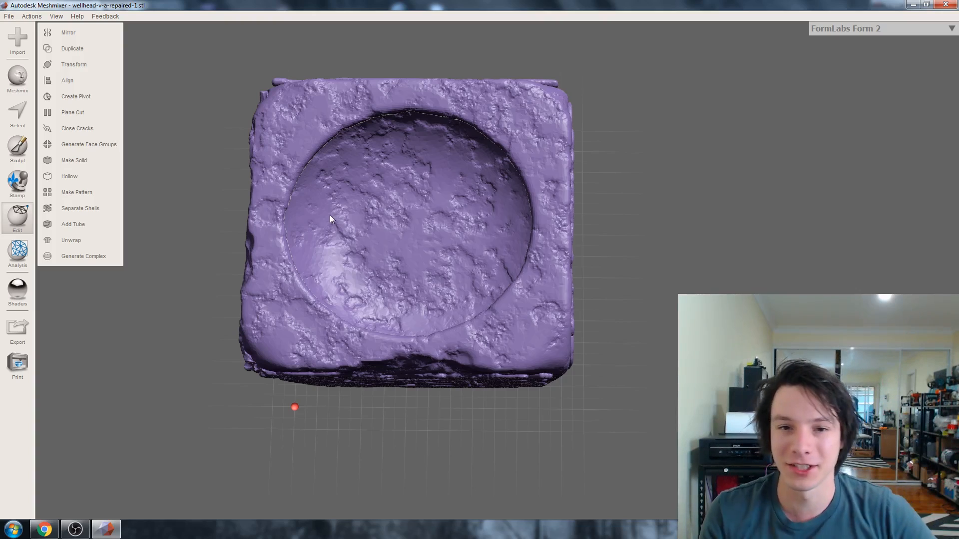
right_click_drag(326, 200, 190, 193)
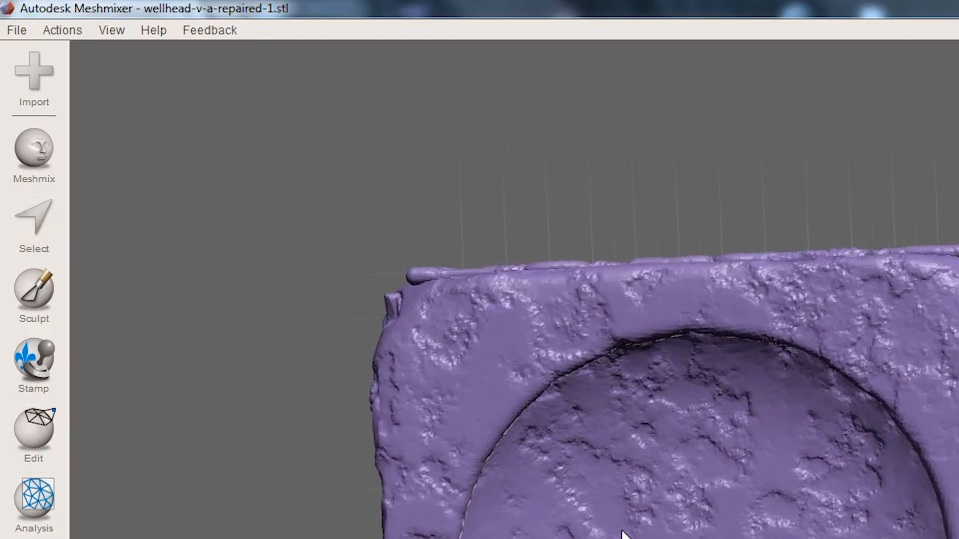
left_click(29, 239)
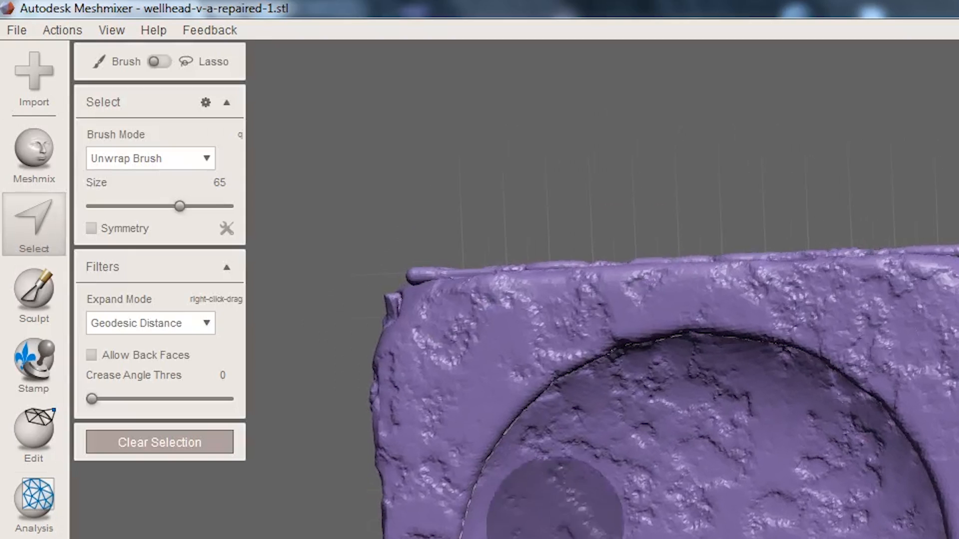
right_click_drag(671, 449, 641, 504)
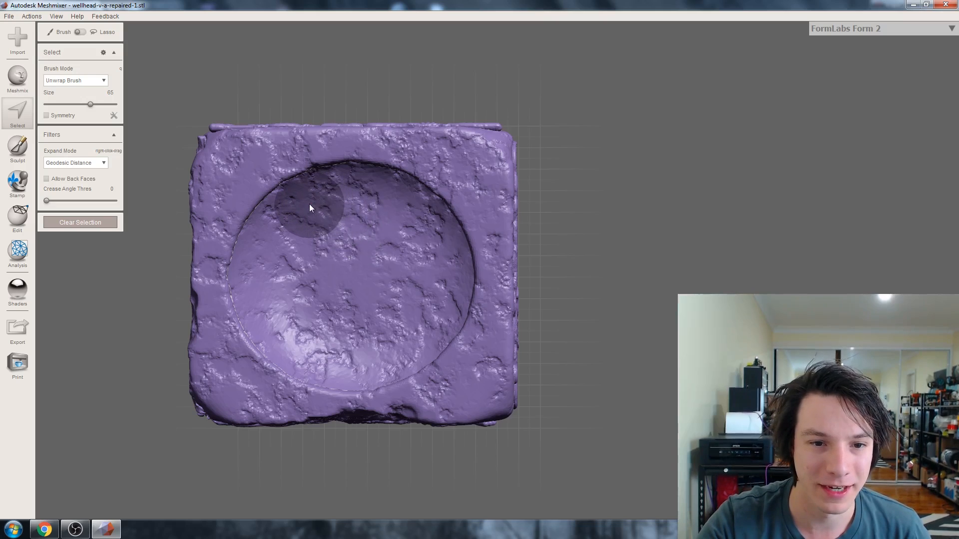
mouse_move(303, 216)
left_mouse_down()
mouse_move(283, 233)
mouse_move(264, 312)
mouse_move(295, 356)
mouse_move(370, 367)
left_mouse_up()
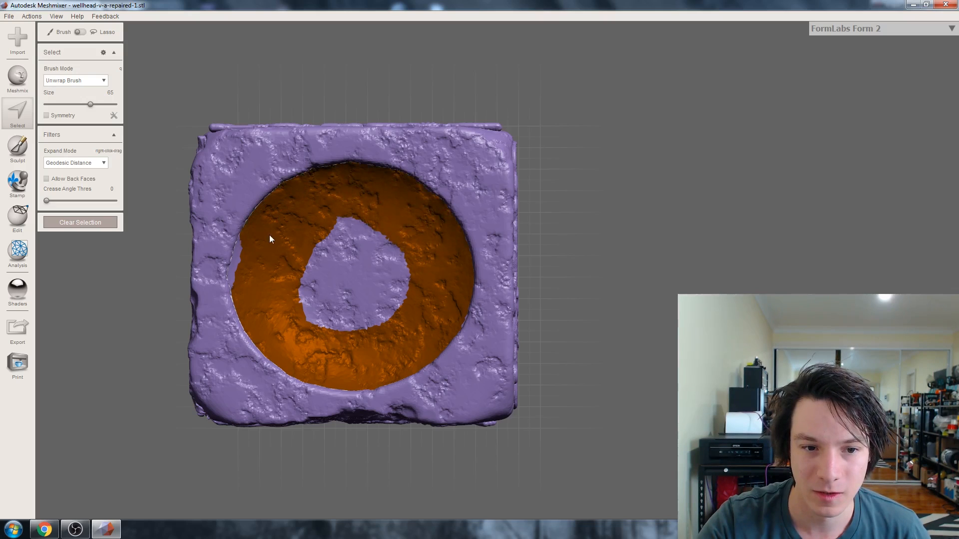
mouse_move(258, 274)
left_mouse_down()
mouse_move(313, 284)
mouse_move(396, 265)
mouse_move(336, 314)
mouse_move(354, 278)
left_mouse_up()
right_click_drag(353, 278, 335, 264)
mouse_move(334, 263)
left_mouse_down()
mouse_move(318, 271)
mouse_move(368, 270)
left_mouse_up()
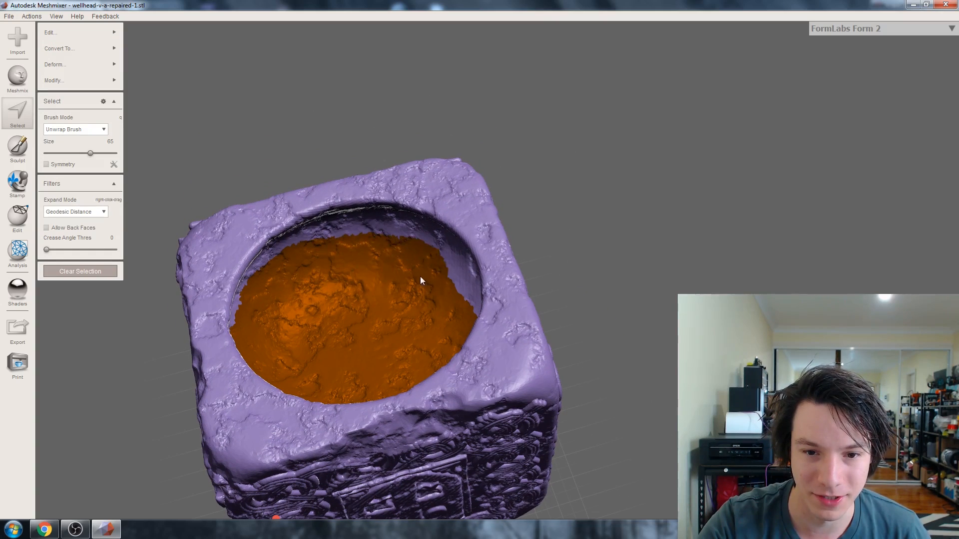
right_click_drag(332, 316, 469, 351)
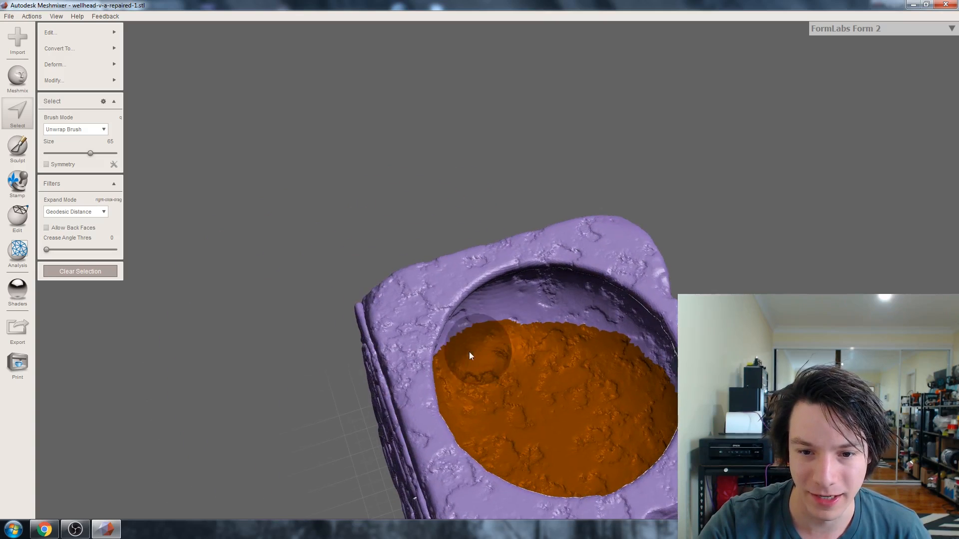
mouse_move(499, 331)
left_mouse_down()
mouse_move(576, 330)
mouse_move(485, 325)
mouse_move(545, 356)
left_mouse_up()
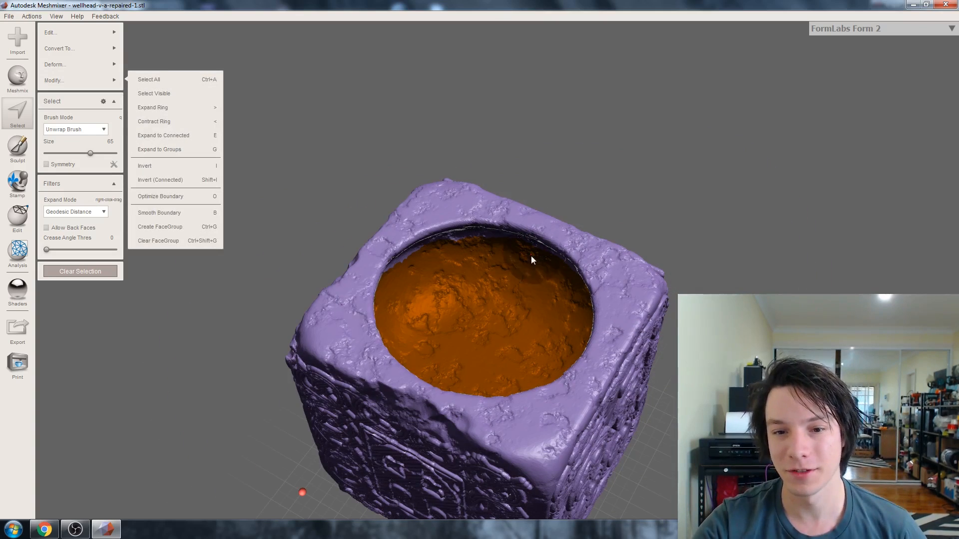
Optimize the boundary of the cavity-floor selection and inspect its jagged edge up close
scroll(531, 256, "up", 6)
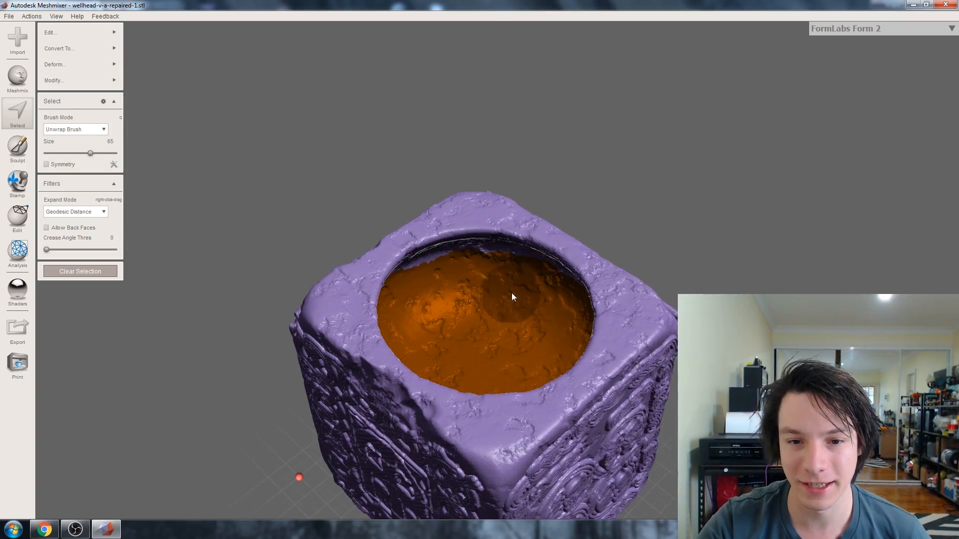
mouse_move(418, 338)
right_mouse_down()
mouse_move(411, 306)
mouse_move(402, 314)
right_mouse_up()
key("w")
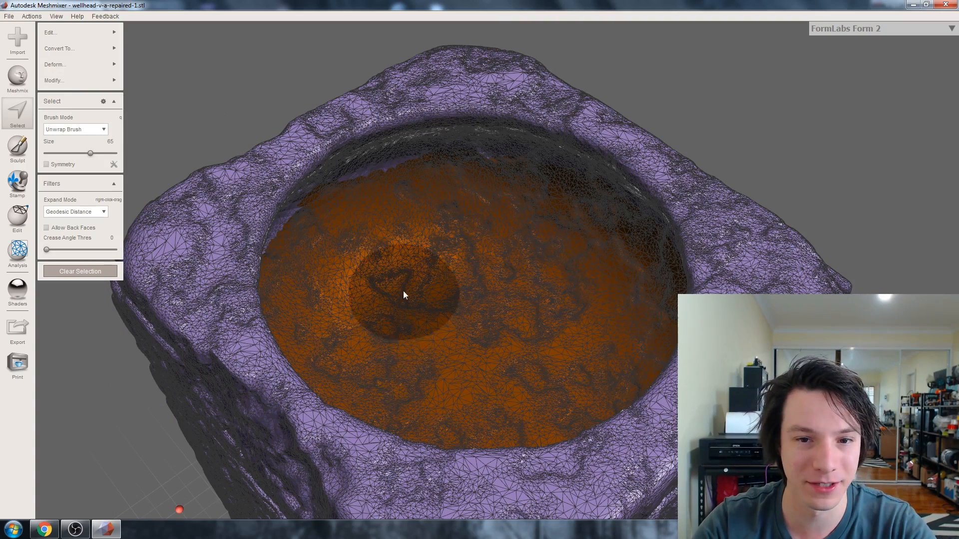
key("w")
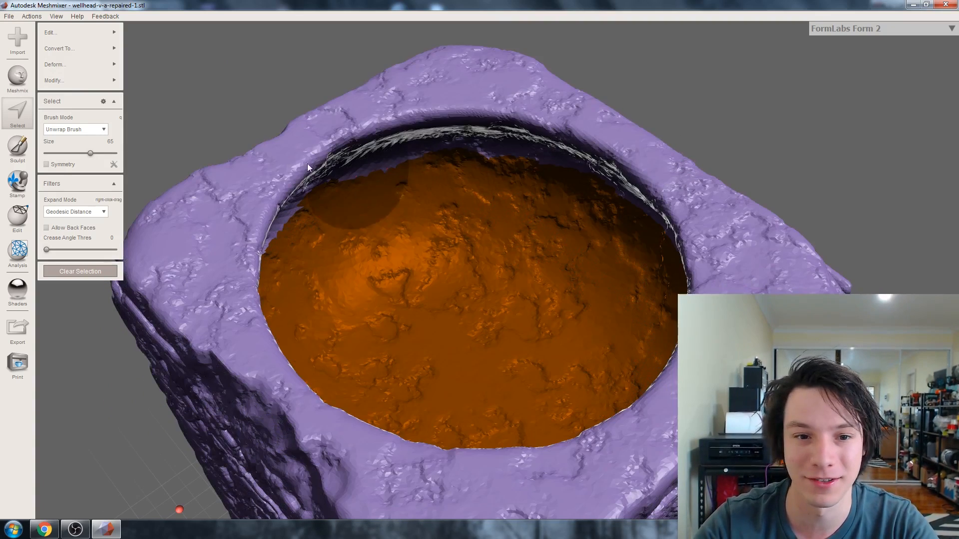
left_click(49, 31)
left_click(64, 75)
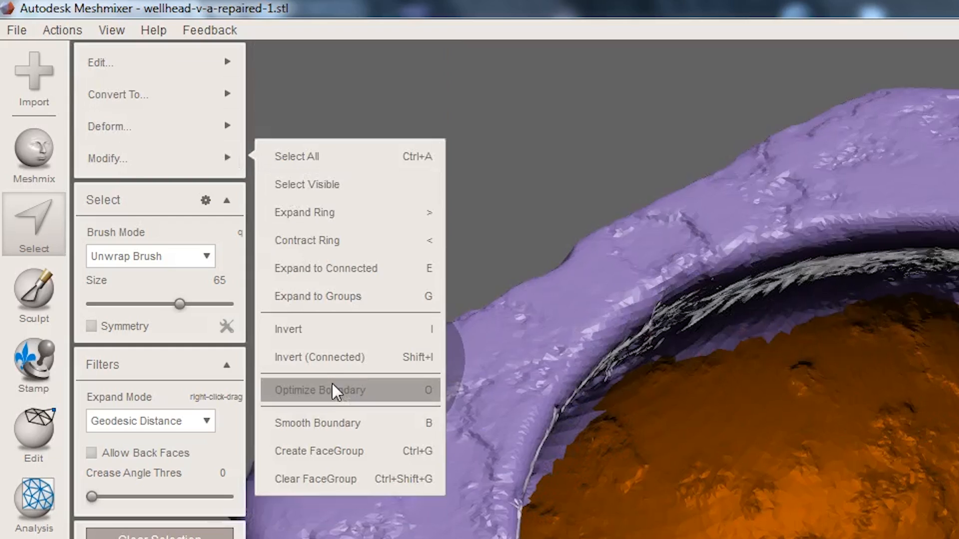
left_click(332, 383)
scroll(744, 325, "up", 3)
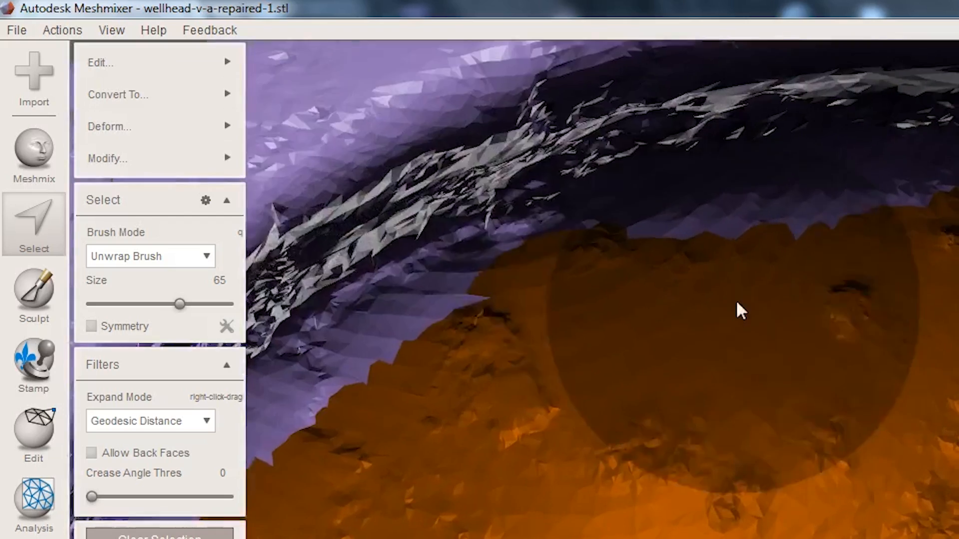
middle_click_drag(735, 300, 727, 391)
scroll(727, 391, "up", 2)
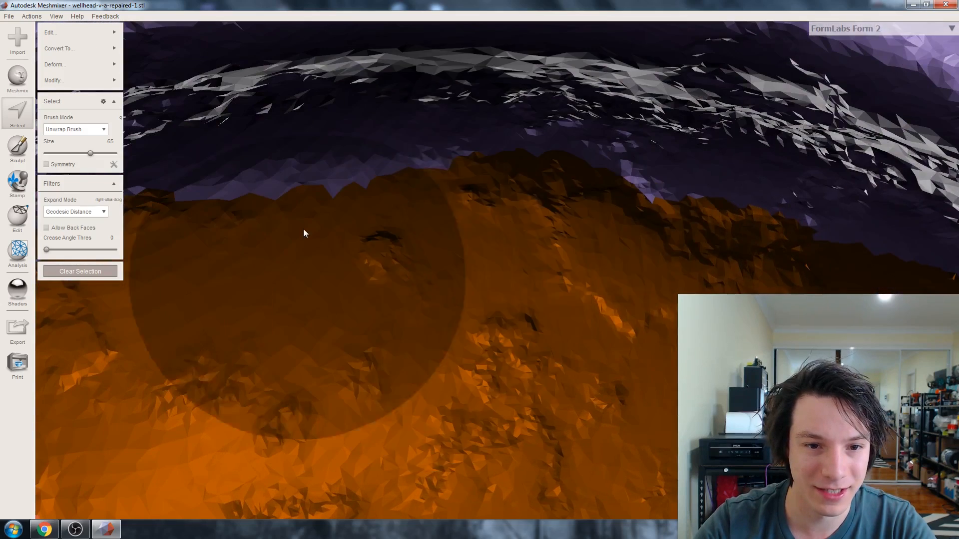
scroll(304, 233, "down", 5)
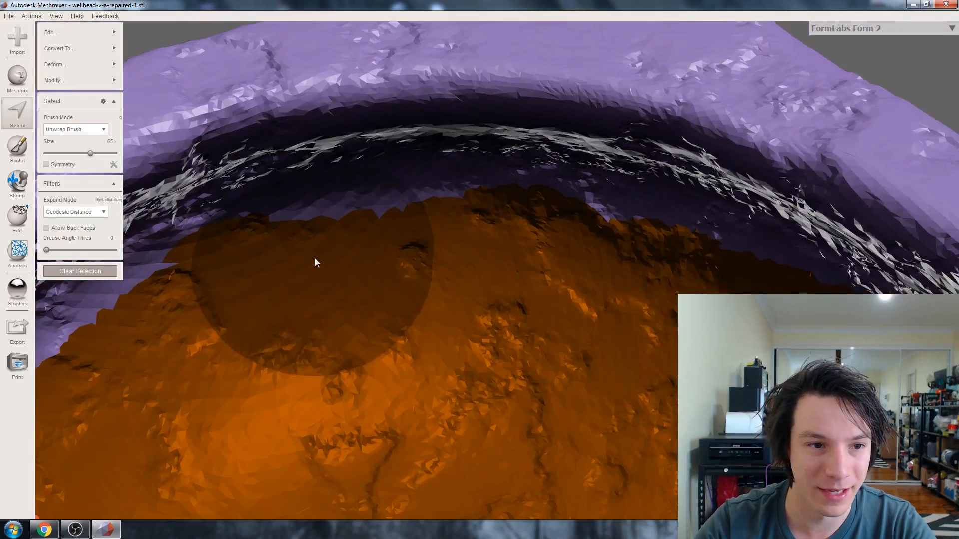
Smooth the boundary of the cavity-floor selection with smoothness 50, preserve shape 50, 30 iterations and 2 border rings
mouse_move(78, 87)
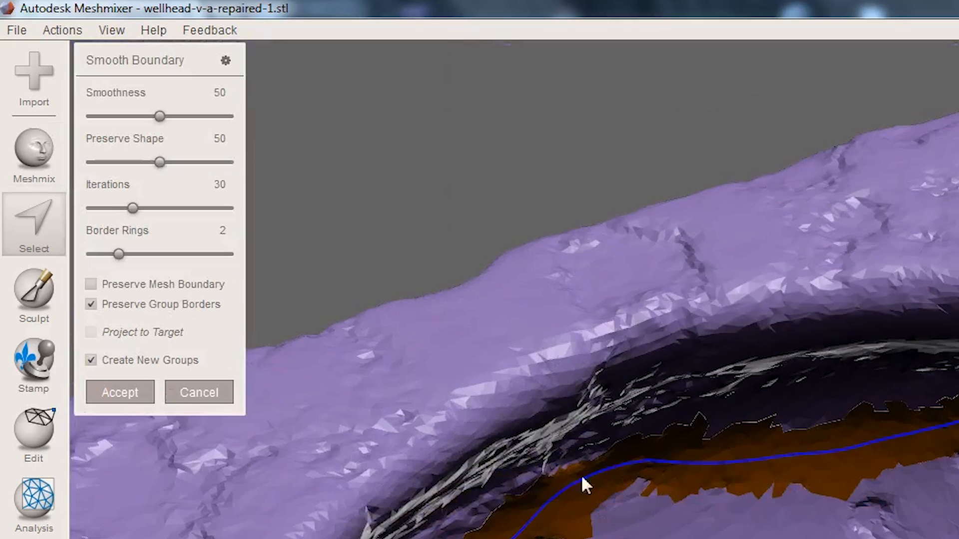
scroll(582, 475, "down", 5)
right_click_drag(330, 265, 429, 270)
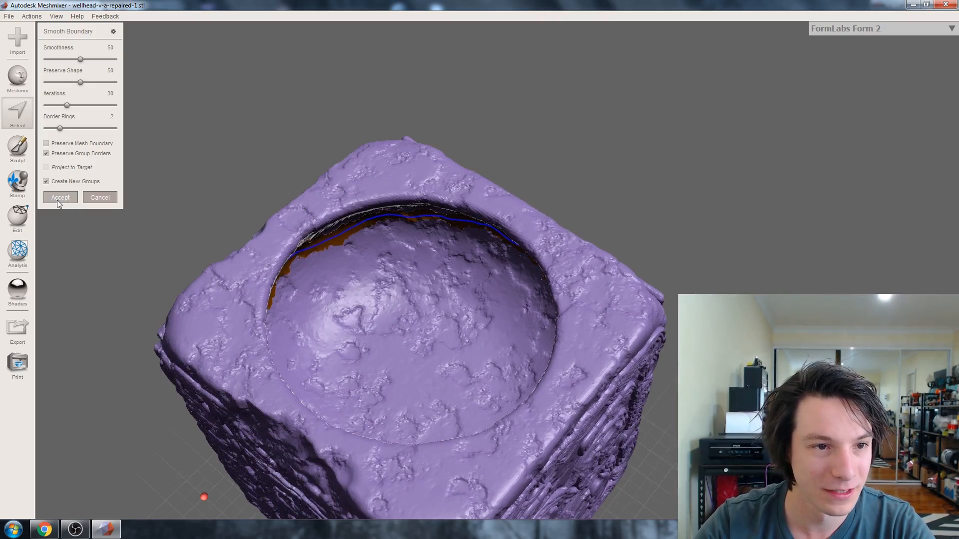
left_click(90, 199)
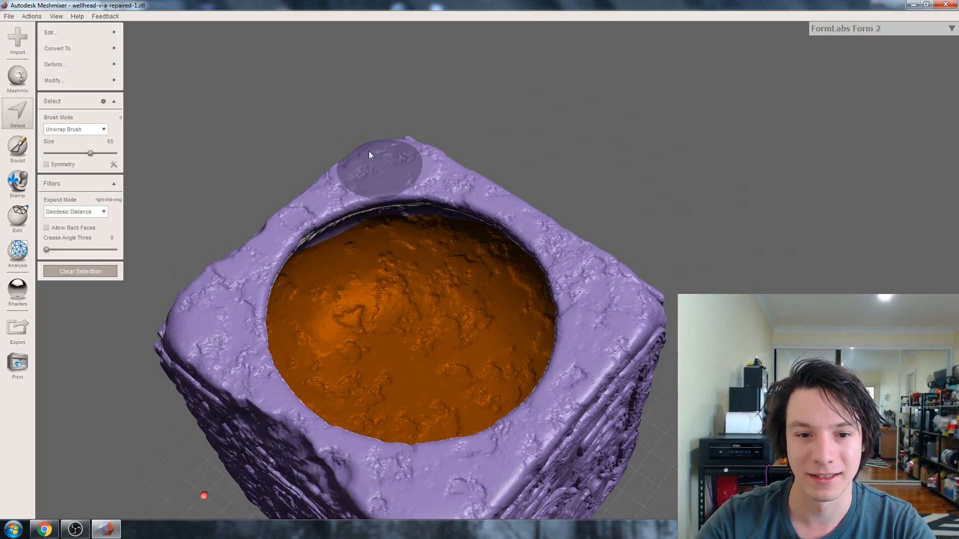
right_click_drag(368, 151, 385, 199)
mouse_move(58, 80)
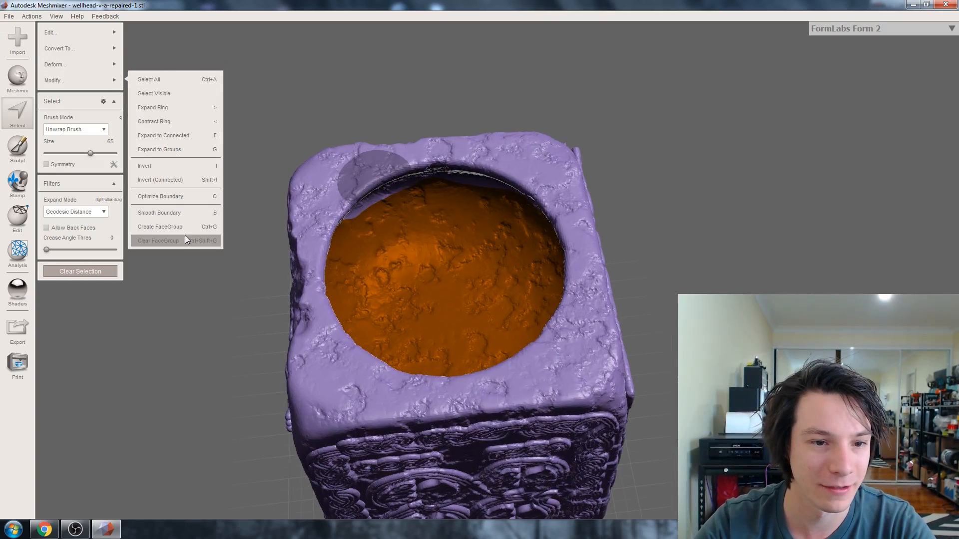
Create a face group from the cavity-floor selection and clear the selection
left_click(188, 229)
right_click_drag(186, 215, 189, 180)
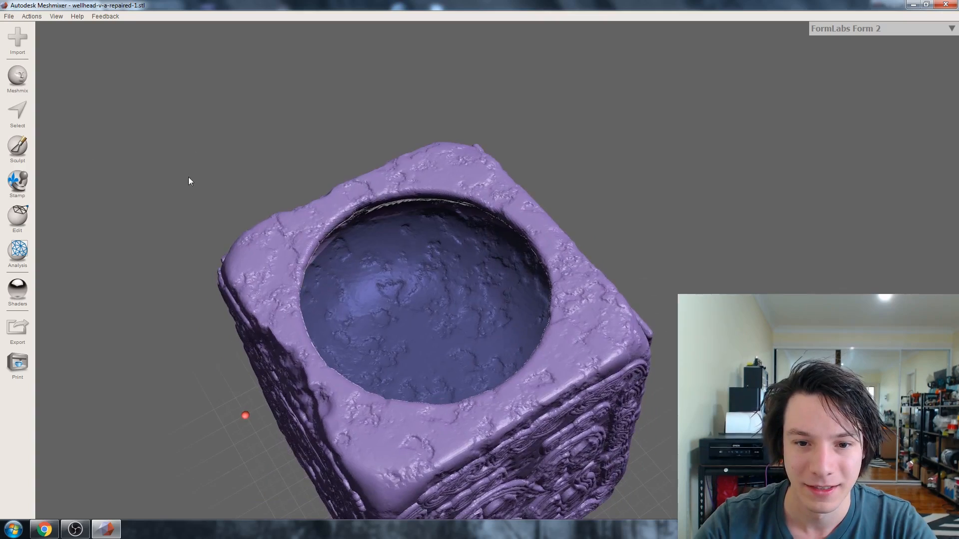
mouse_move(368, 304)
right_mouse_down()
mouse_move(267, 256)
mouse_move(395, 320)
mouse_move(415, 271)
mouse_move(362, 253)
mouse_move(354, 276)
right_mouse_up()
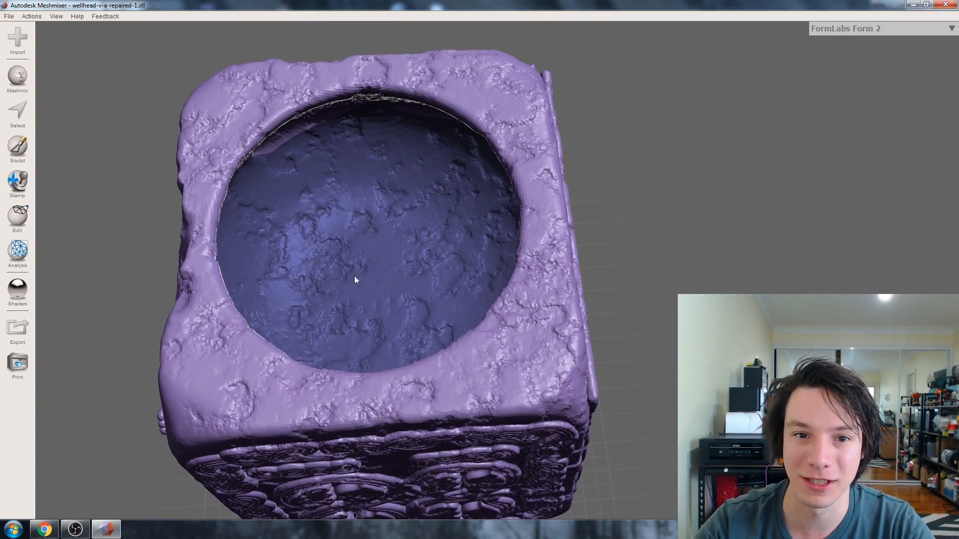
Reselect the cavity-floor face group and move it straight down by about 32.5 with Transform to deepen the cavity
left_click(17, 112)
double_click(366, 211)
right_click_drag(357, 259, 439, 226)
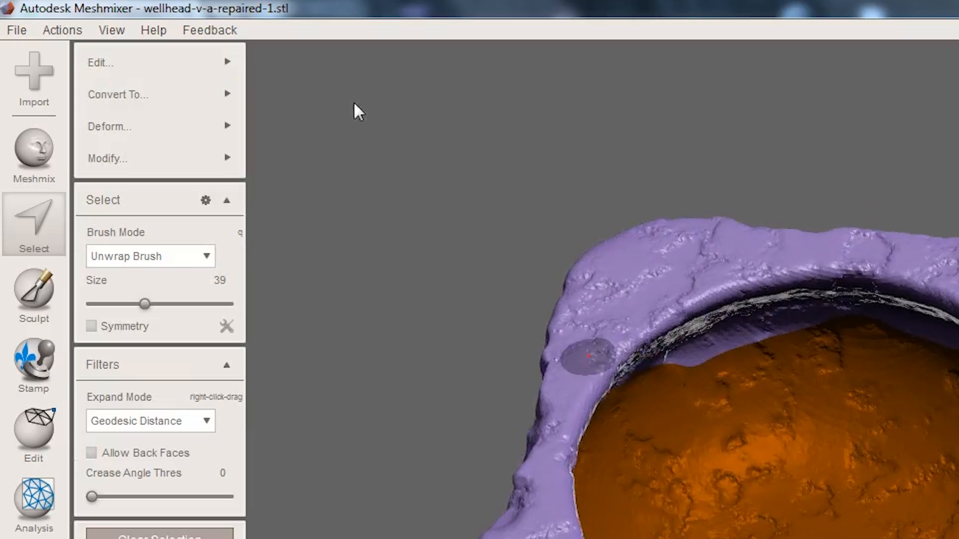
left_click(206, 126)
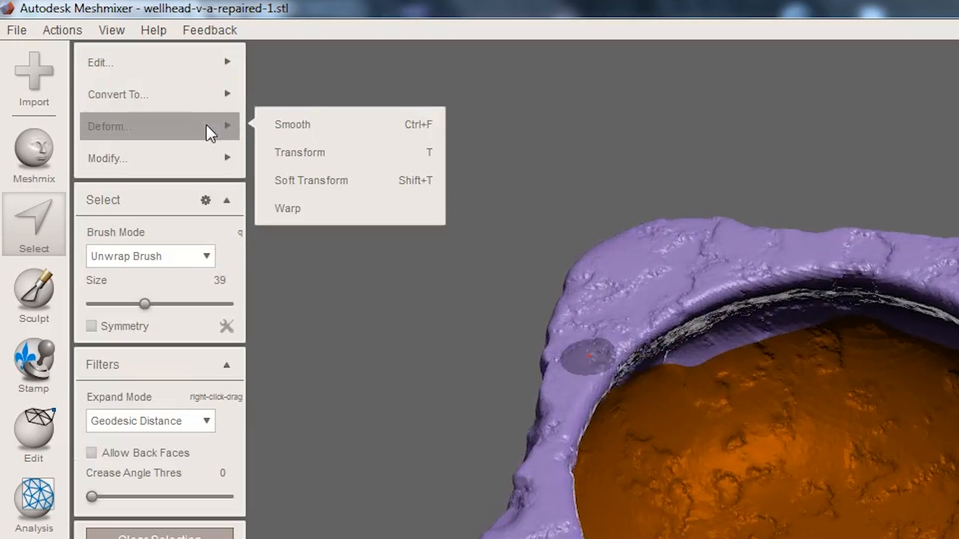
left_click(327, 150)
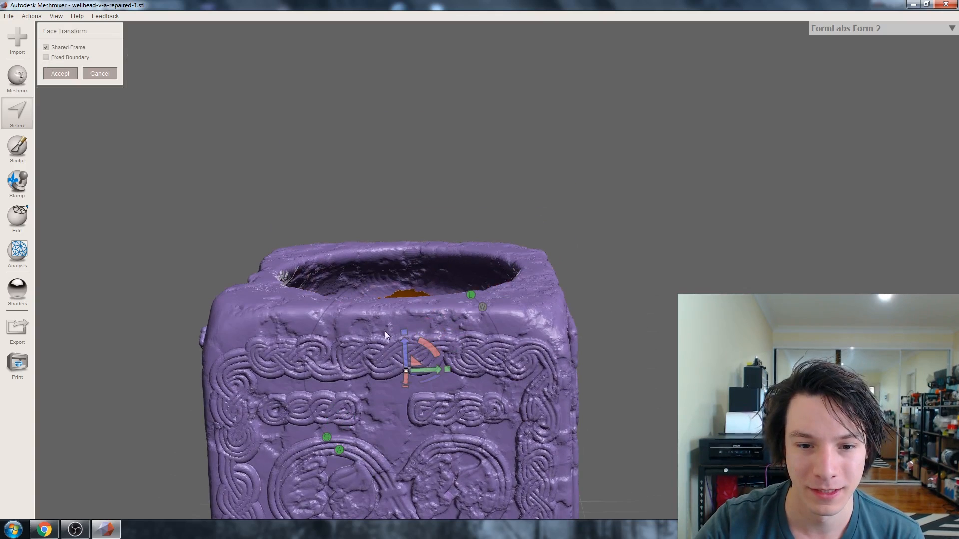
right_click_drag(384, 331, 428, 173)
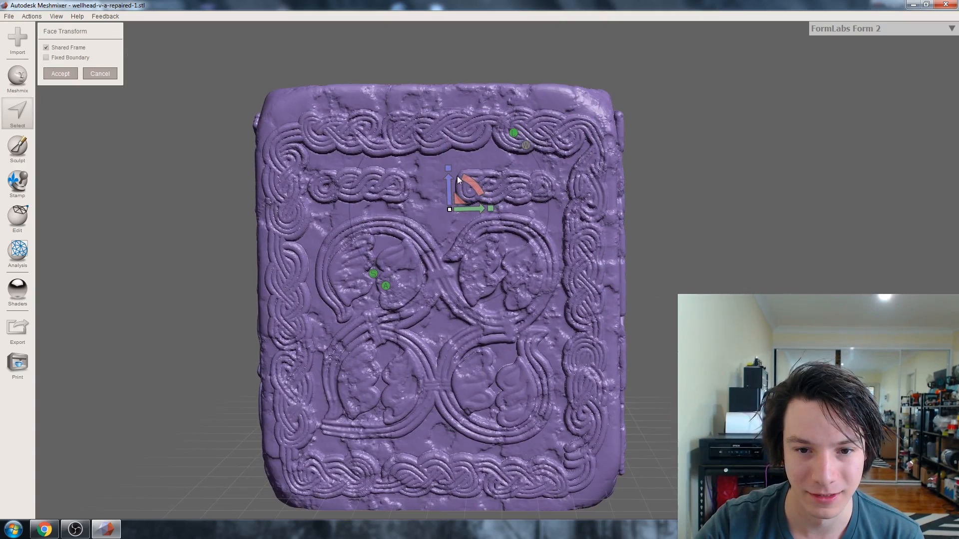
left_click_drag(448, 184, 436, 360)
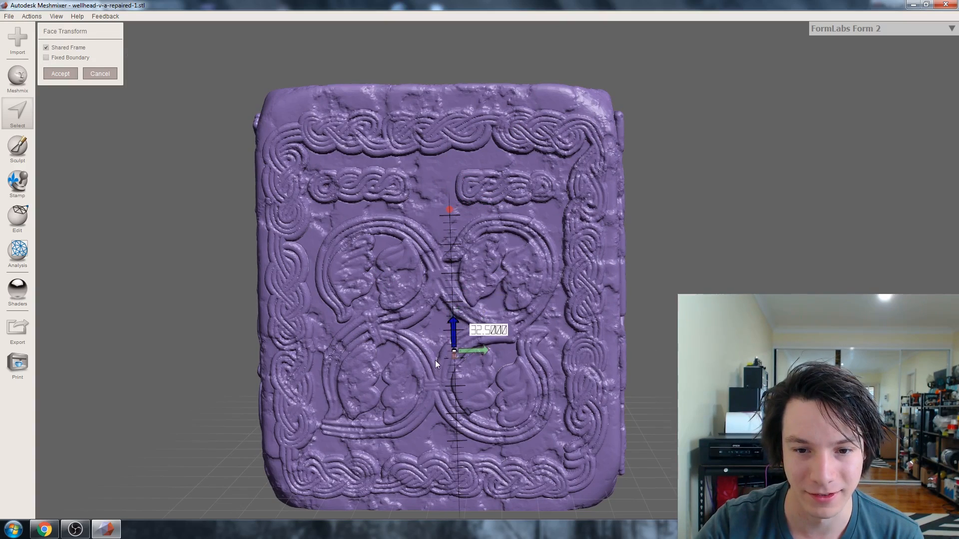
right_click_drag(429, 156, 385, 193)
right_click_drag(467, 189, 381, 192)
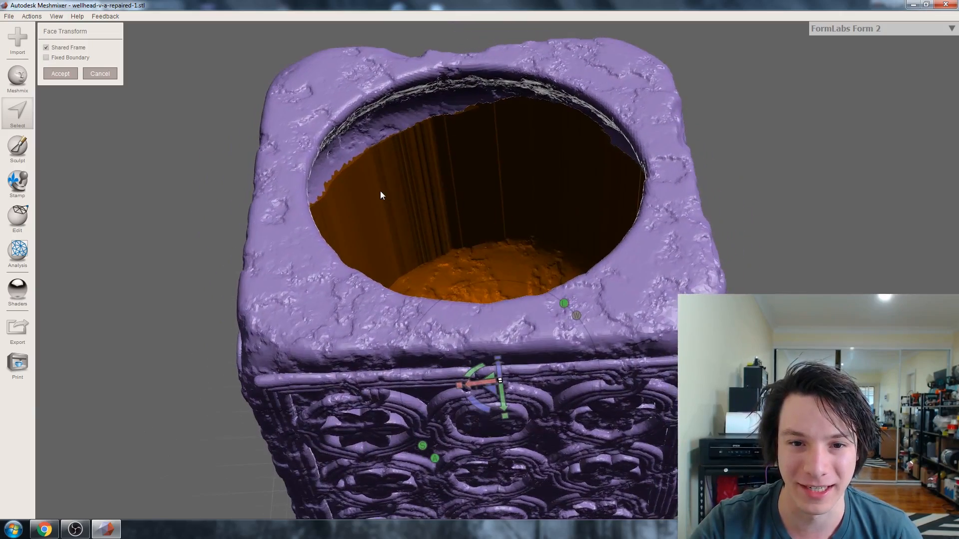
Lower the cavity floor further to just above the wellhead's base, accept the transform and clear the selection
right_click_drag(444, 220, 502, 175)
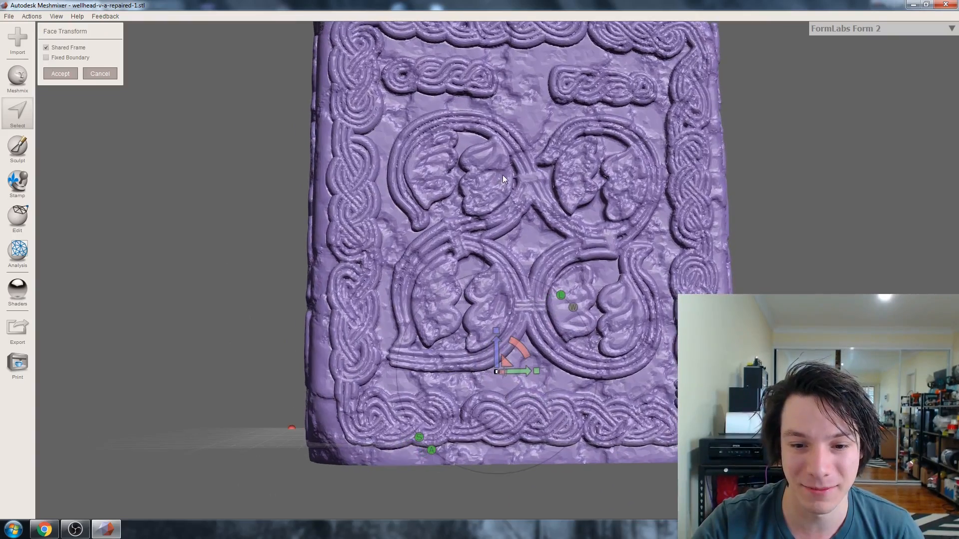
left_click_drag(496, 338, 510, 391)
right_click_drag(509, 391, 478, 364)
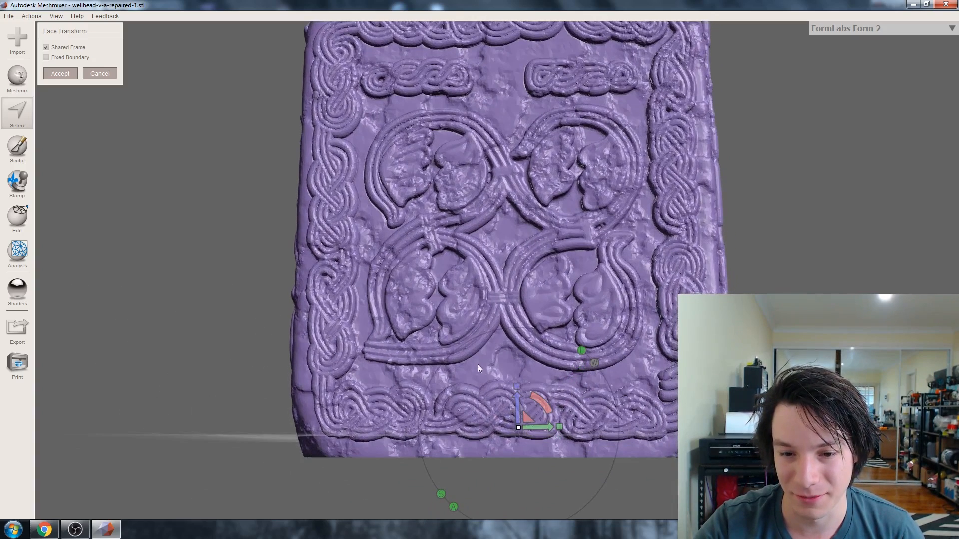
left_click_drag(517, 396, 525, 385)
right_click_drag(525, 385, 316, 396)
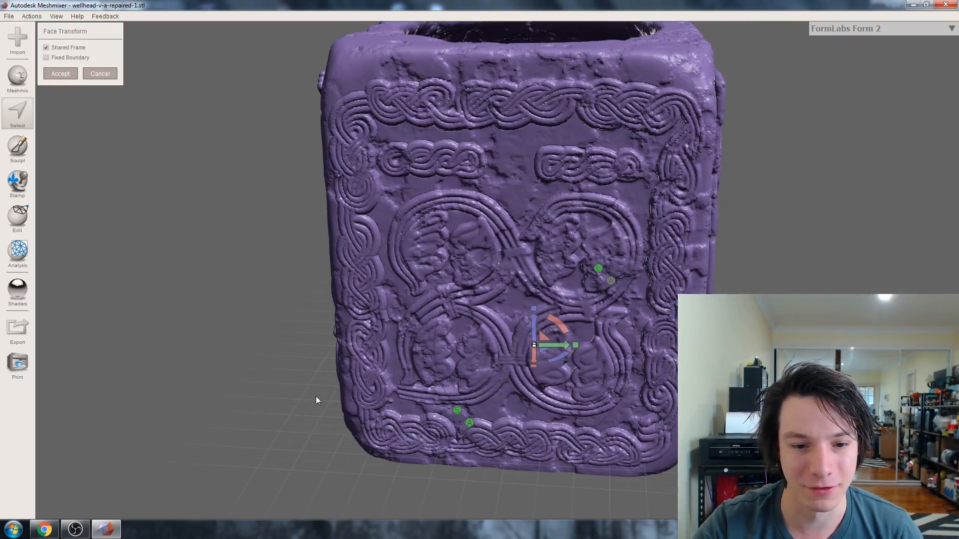
right_click_drag(341, 425, 374, 382)
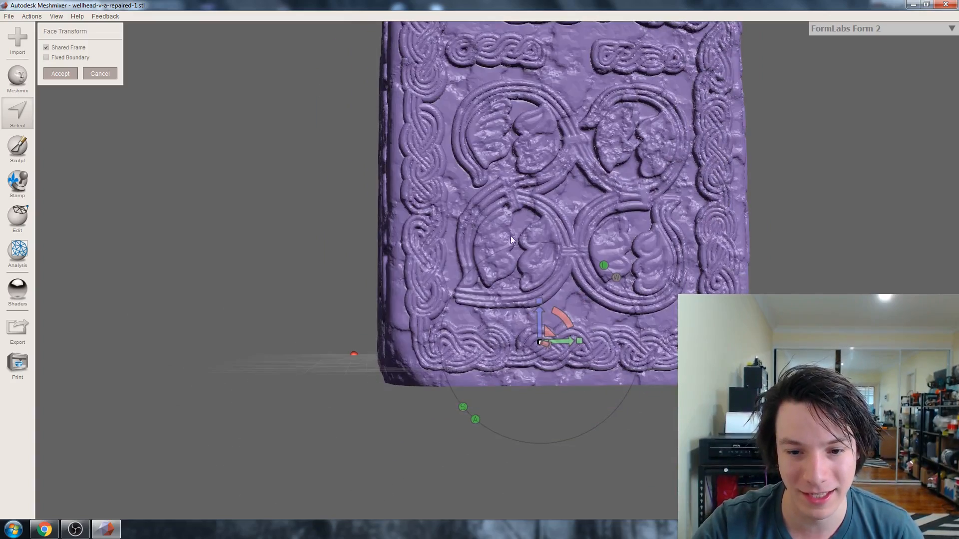
right_click_drag(510, 236, 384, 301)
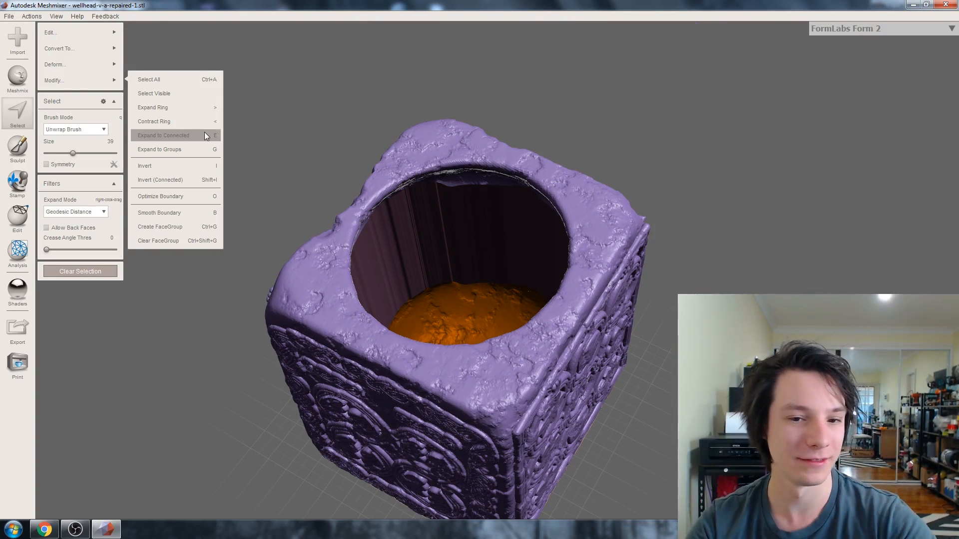
key("Escape")
Plane-cut the wellhead vertically with Cut (Discard Half) and Remeshed Fill to expose a cross-section of the cavity
right_click_drag(321, 251, 334, 319)
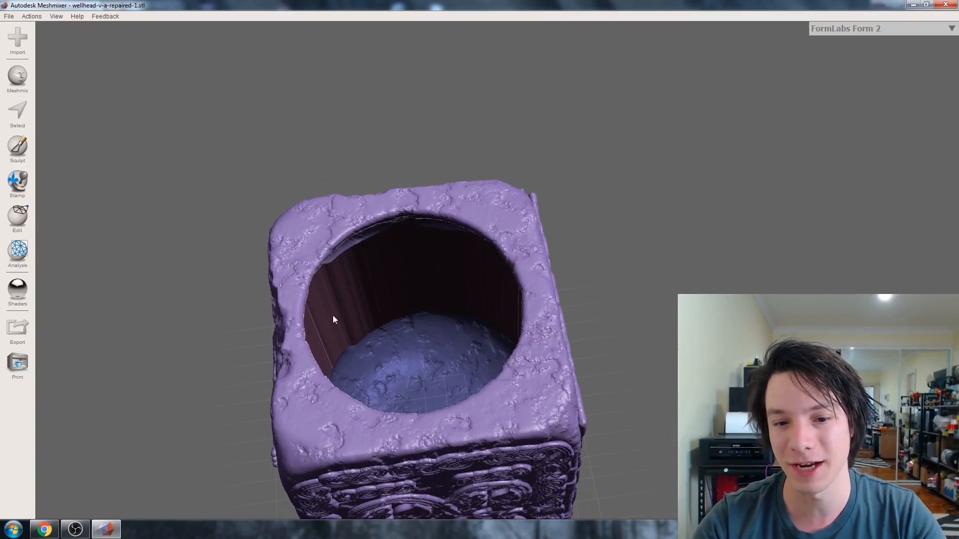
right_click_drag(418, 283, 462, 290)
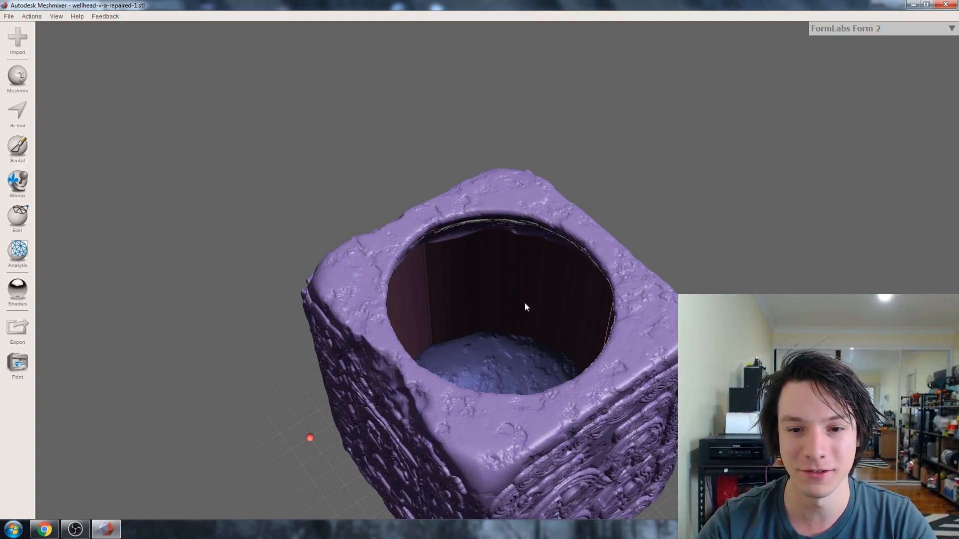
right_click_drag(524, 303, 353, 268)
right_click_drag(354, 228, 260, 269)
left_click(17, 217)
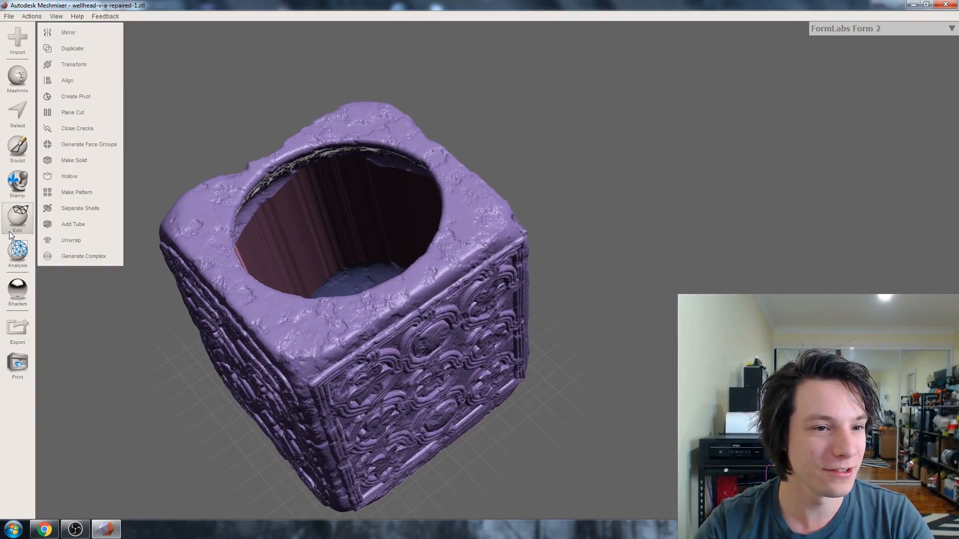
left_click(85, 112)
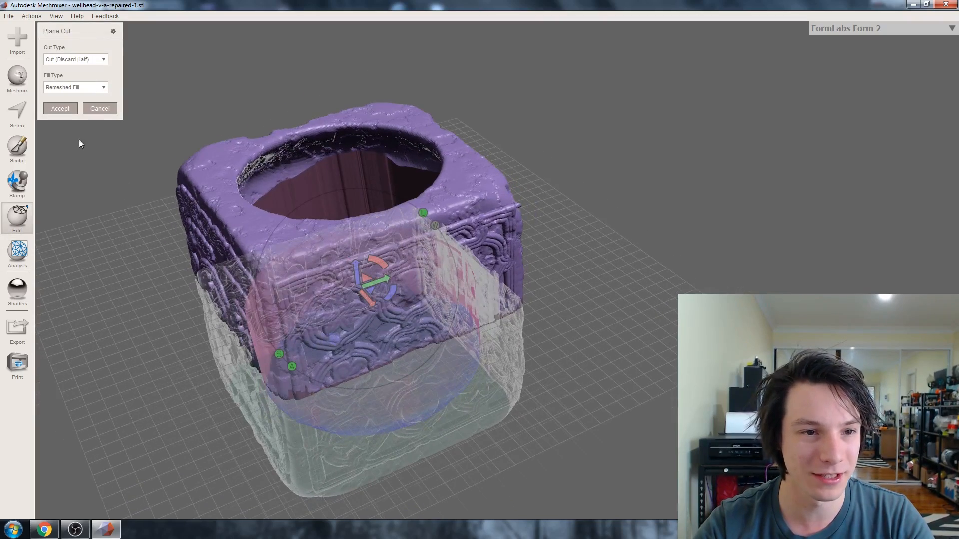
right_click_drag(414, 382, 237, 208)
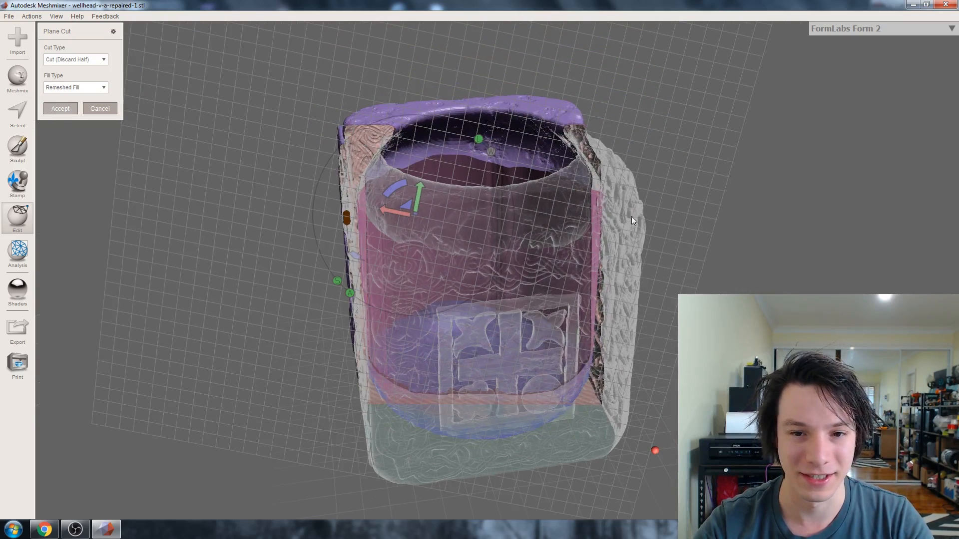
key("Return")
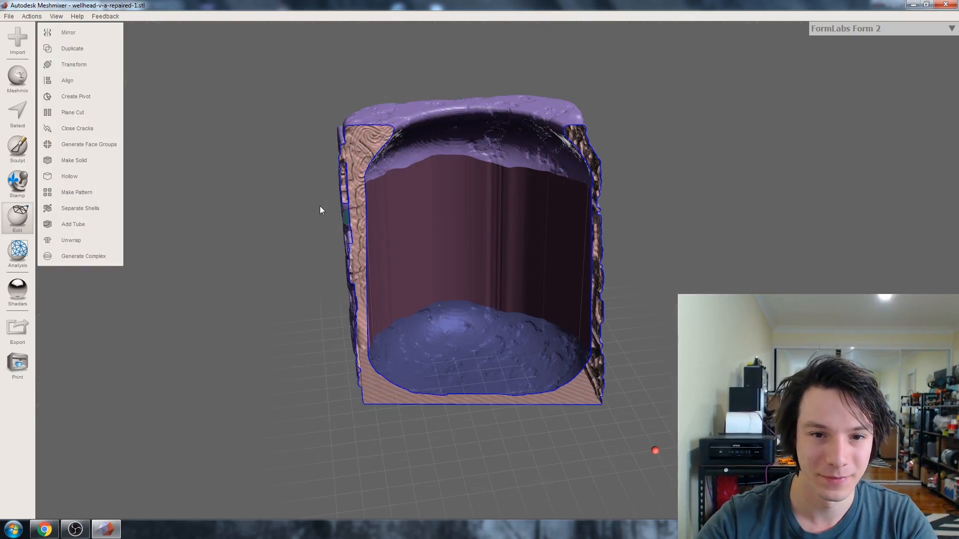
Examine the cross-section for the thickness of the wellhead's side walls and of the floor above the base
right_click_drag(320, 206, 391, 213)
scroll(478, 239, "up", 3)
right_click_drag(479, 243, 510, 188)
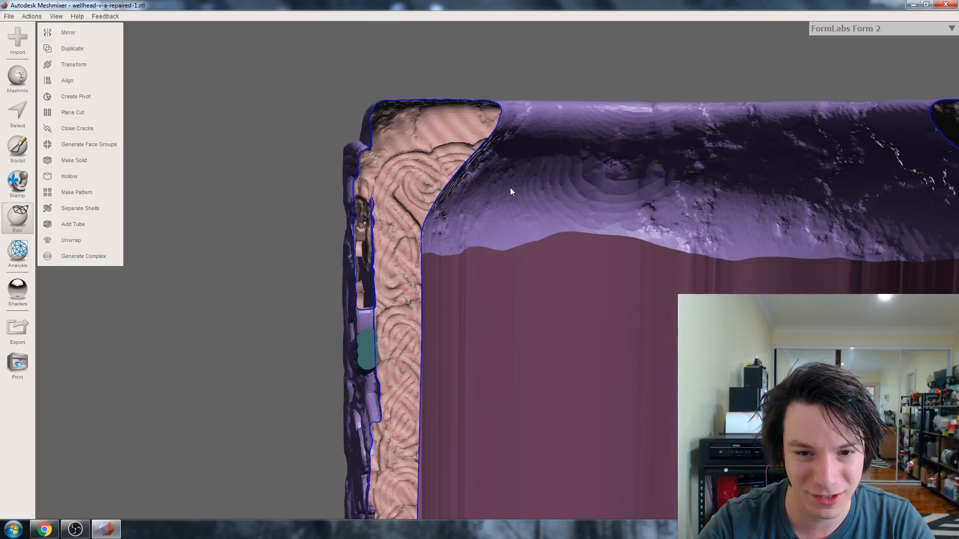
scroll(385, 321, "down", 3)
right_click_drag(385, 321, 335, 261)
scroll(439, 250, "down", 2)
right_click_drag(440, 250, 354, 124)
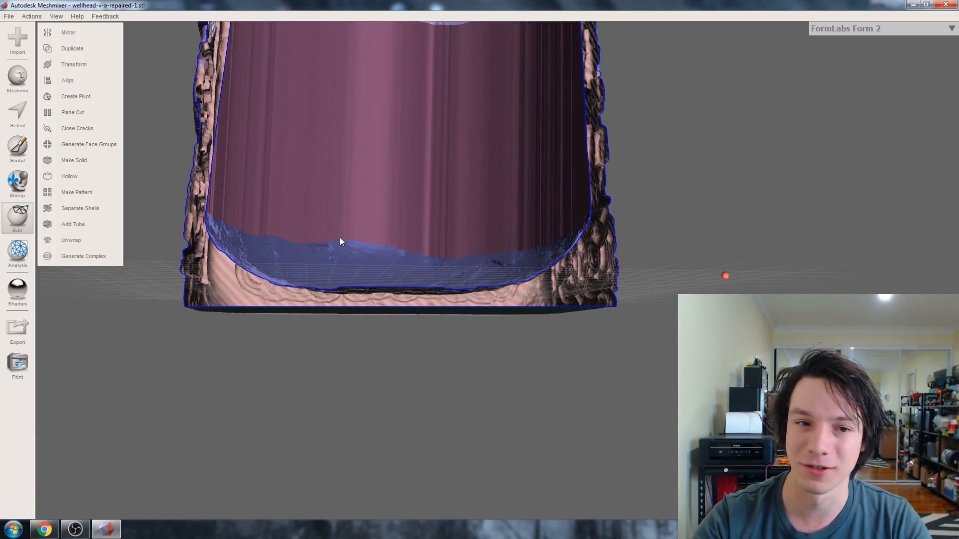
Undo the plane cut and view the deepened cavity from above
right_click_drag(221, 214, 305, 193)
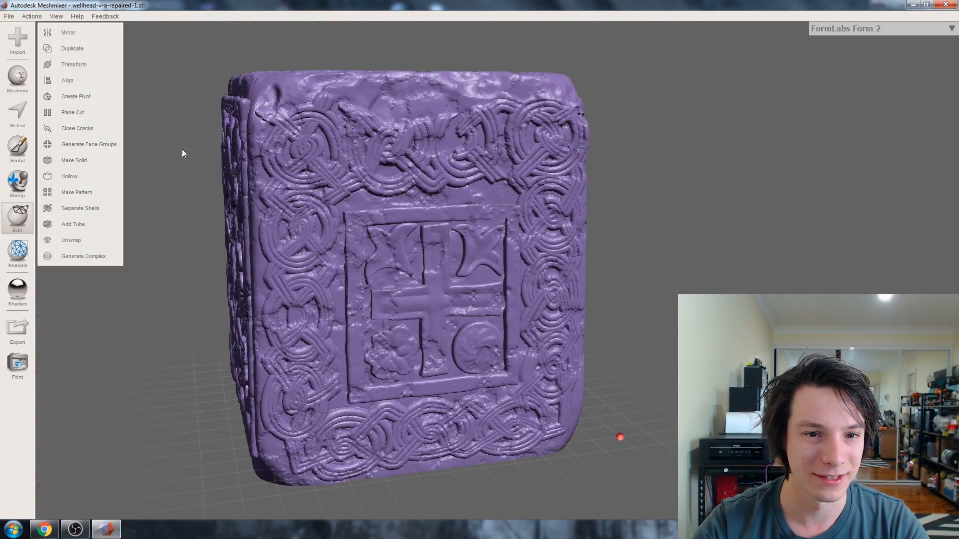
right_click_drag(183, 153, 279, 282)
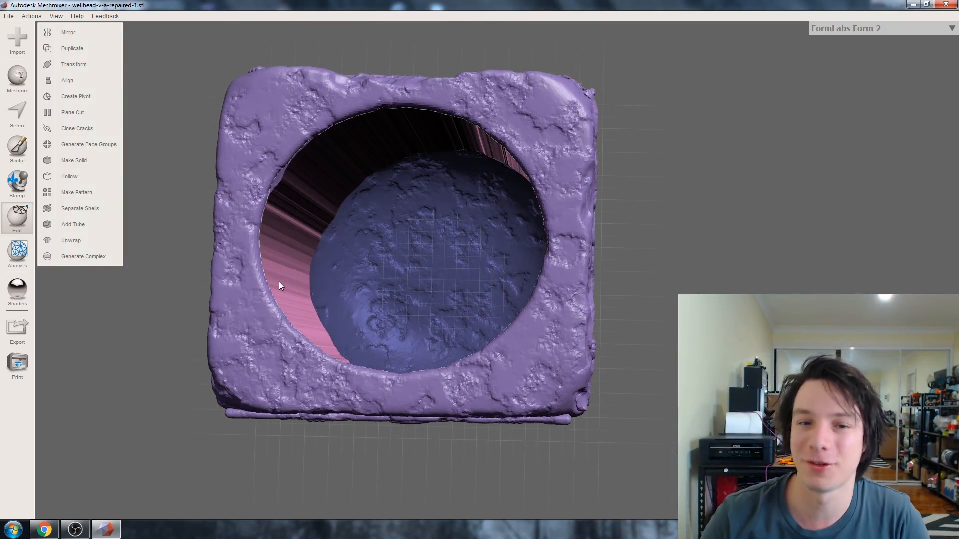
right_click_drag(301, 233, 311, 241)
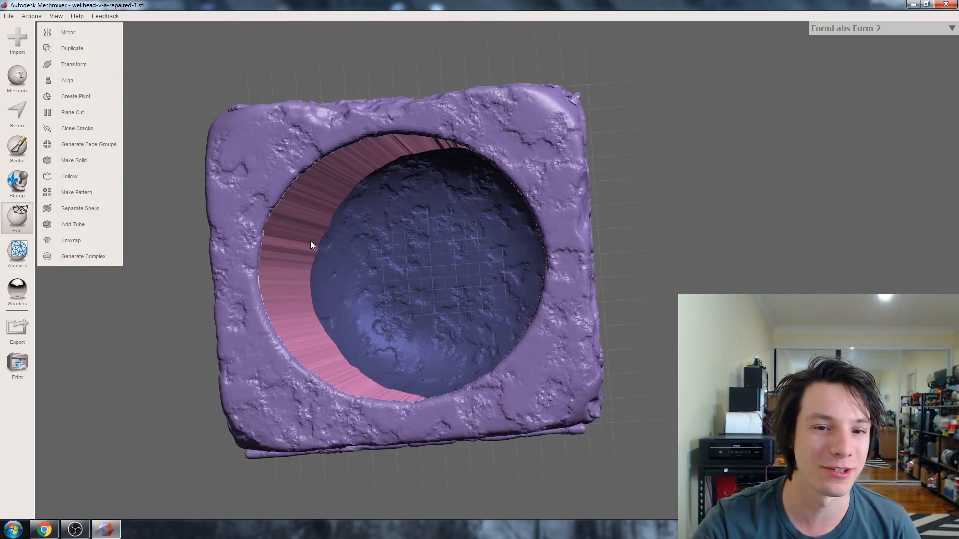
Drop a small cylinder near the middle of the cavity floor as a new object and reduce its dimension
left_click(18, 77)
left_click_drag(76, 330, 430, 252)
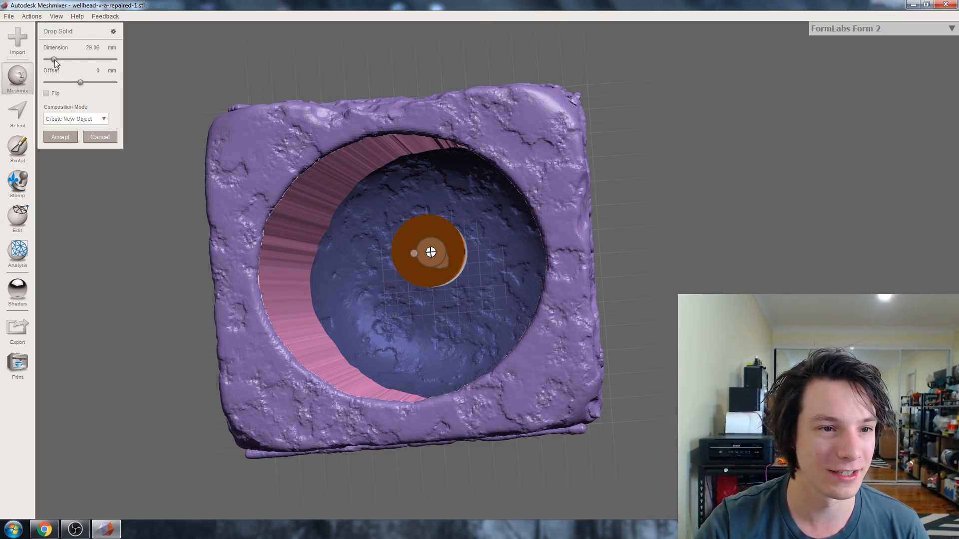
left_click_drag(54, 60, 46, 59)
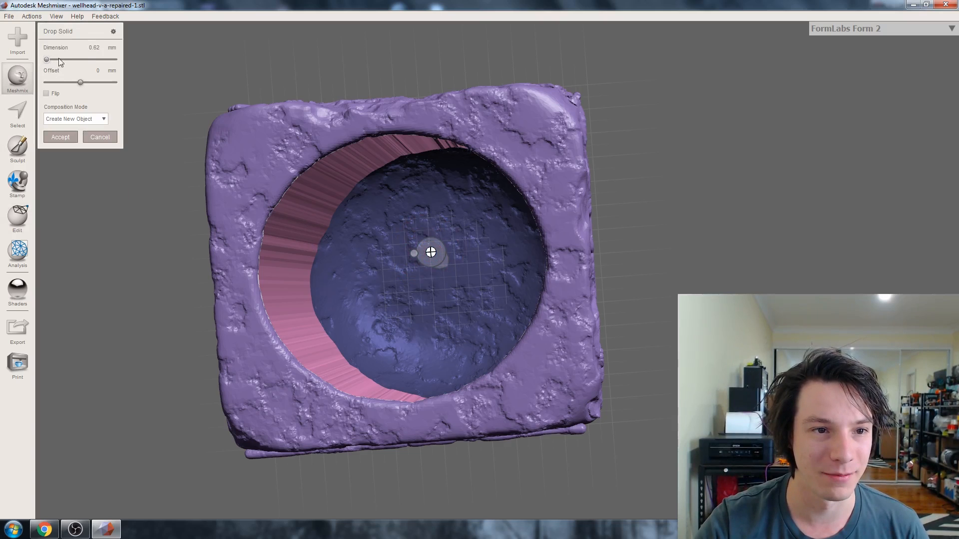
left_click(95, 47)
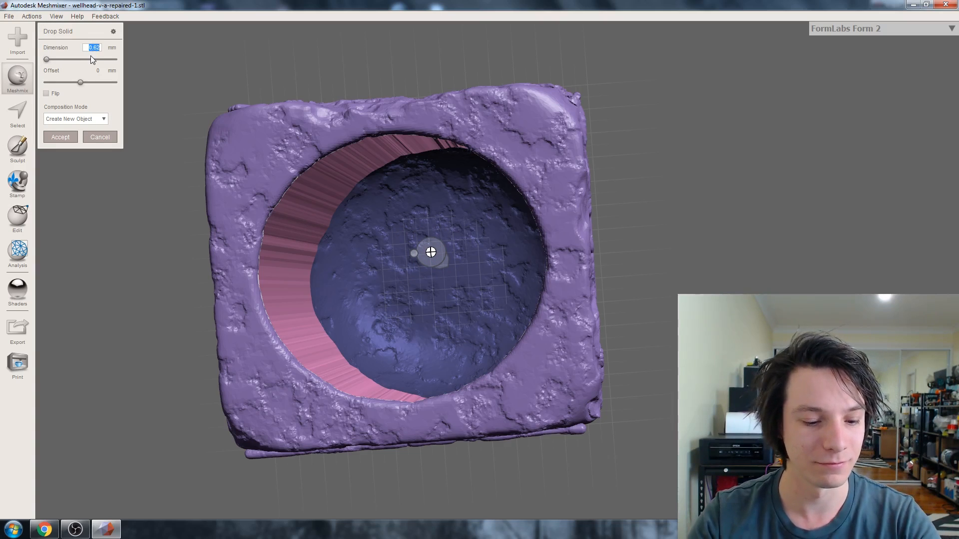
key("Return")
mouse_move(363, 265)
right_mouse_down()
mouse_move(367, 210)
mouse_move(359, 270)
right_mouse_up()
left_click(65, 139)
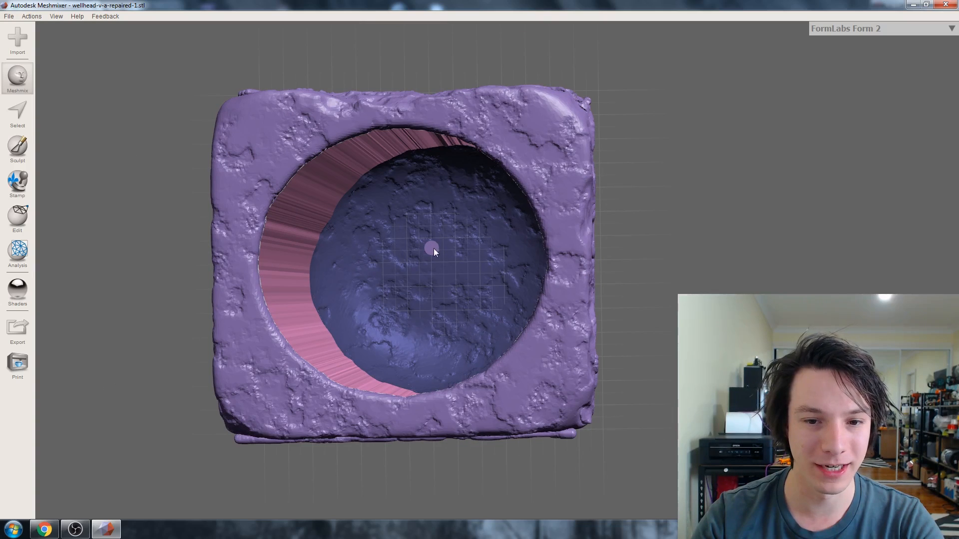
Transform the dropped cylinder along the vertical axis at the cavity floor and accept the change
right_click_drag(433, 247, 429, 215)
left_click(17, 217)
left_click(73, 64)
right_click_drag(310, 235, 418, 309)
left_click_drag(431, 286, 418, 142)
right_click_drag(418, 142, 415, 295)
left_click(69, 255)
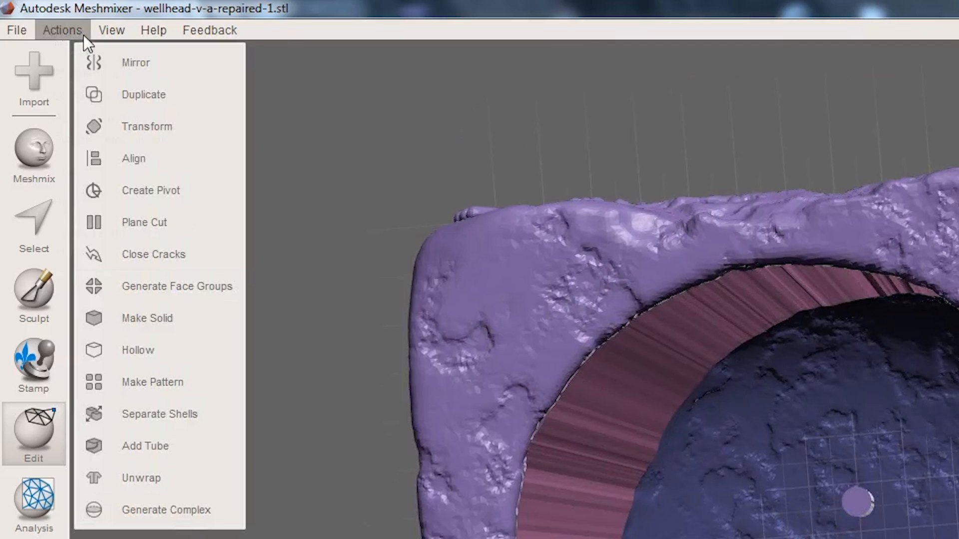
Show the Object Browser and place it clear of the wellhead model
left_click(42, 18)
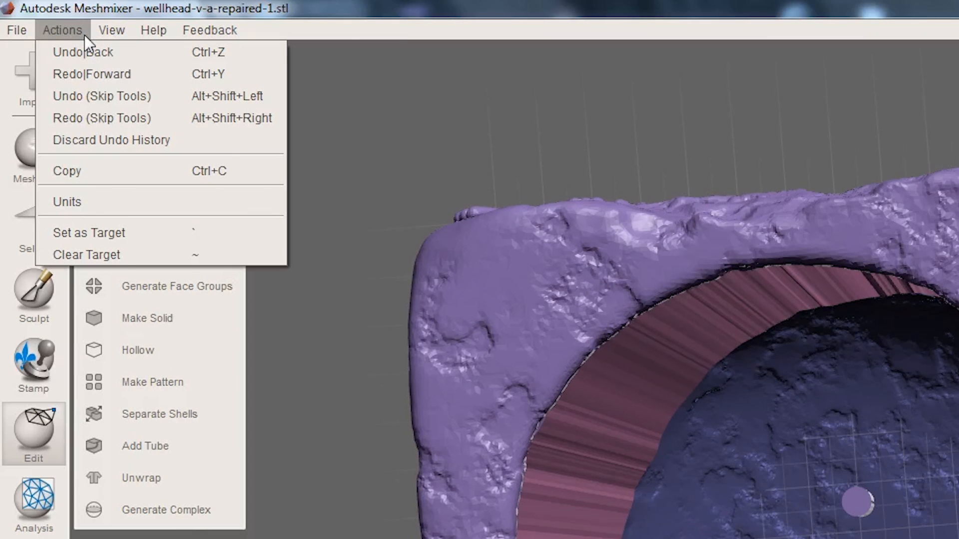
mouse_move(95, 33)
left_click(140, 171)
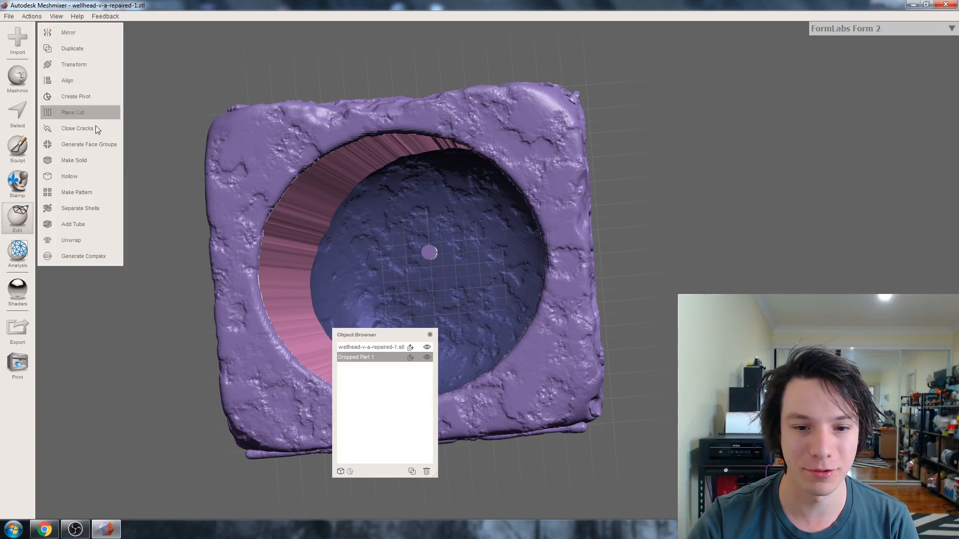
left_click_drag(397, 335, 608, 27)
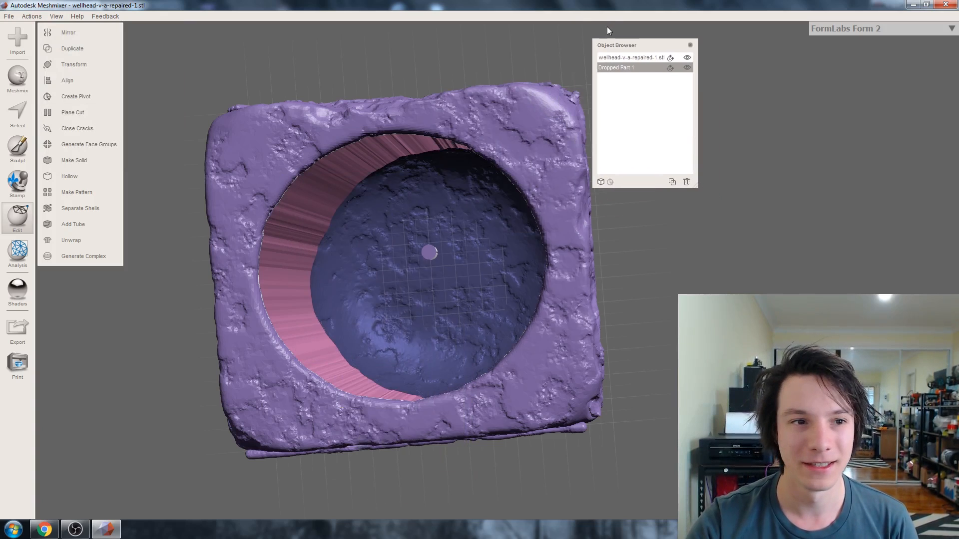
left_click(77, 16)
mouse_move(66, 19)
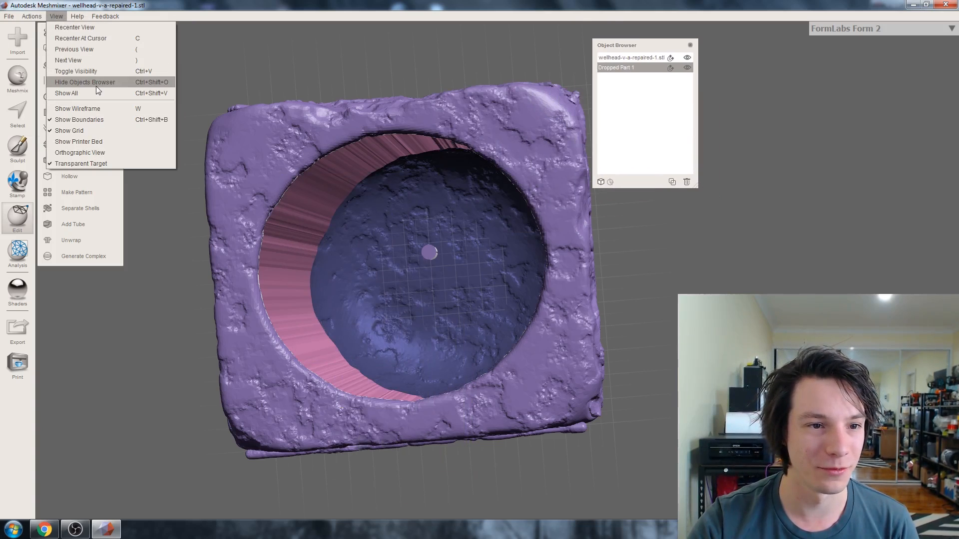
Duplicate the dropped cylinder twice from the Object Browser
left_click_drag(627, 45, 603, 31)
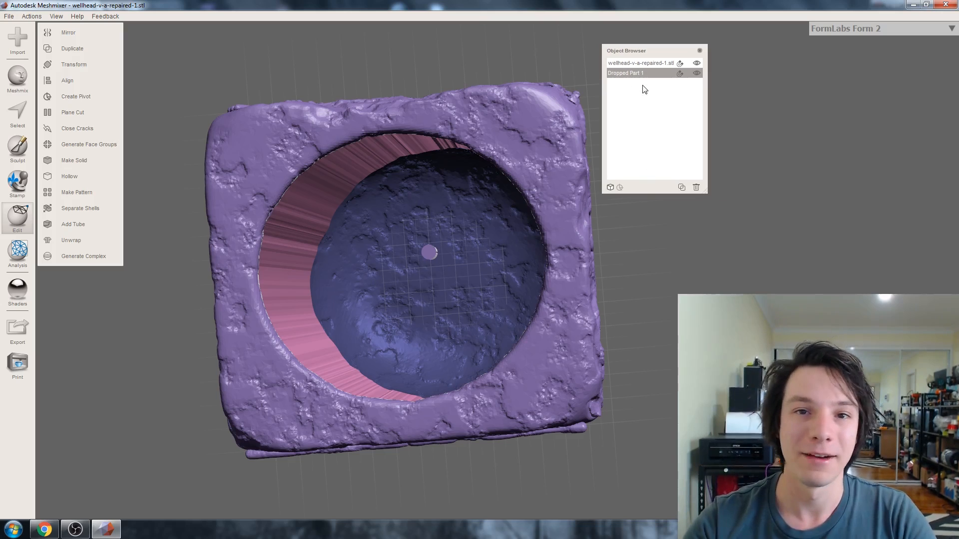
left_click(681, 187)
left_click(681, 187)
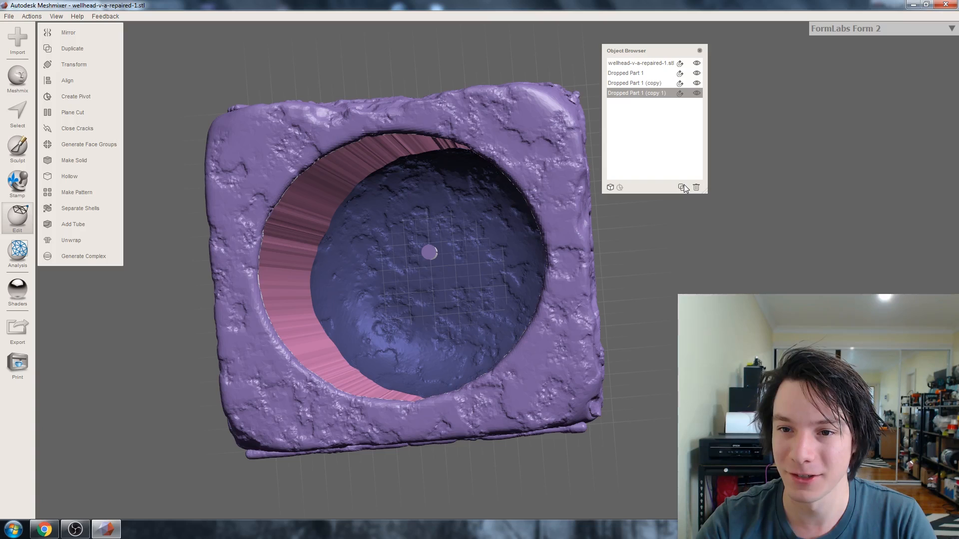
Move the selected cylinder copy across the cavity floor to Translate X about 90 mm and Z about -67.5 mm, and accept
left_click(70, 64)
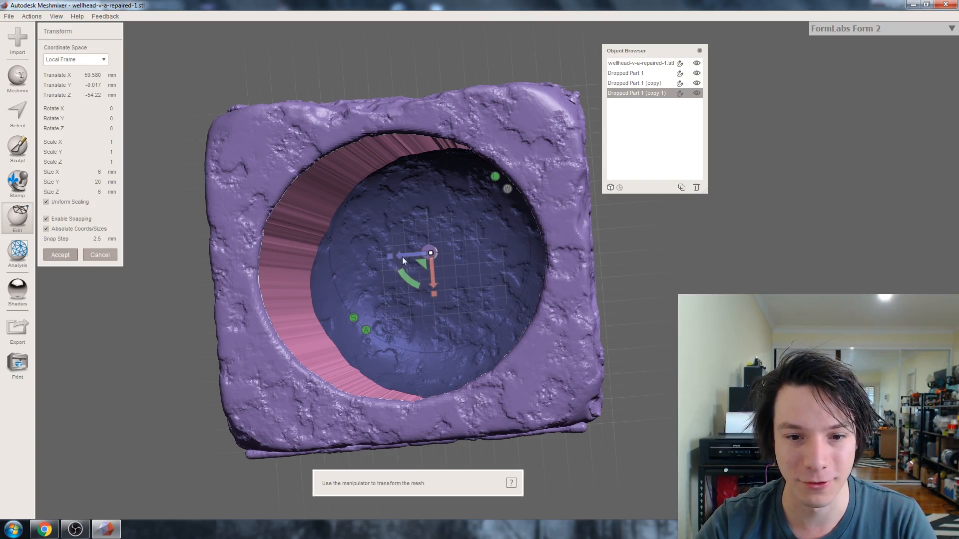
left_click_drag(402, 256, 327, 257)
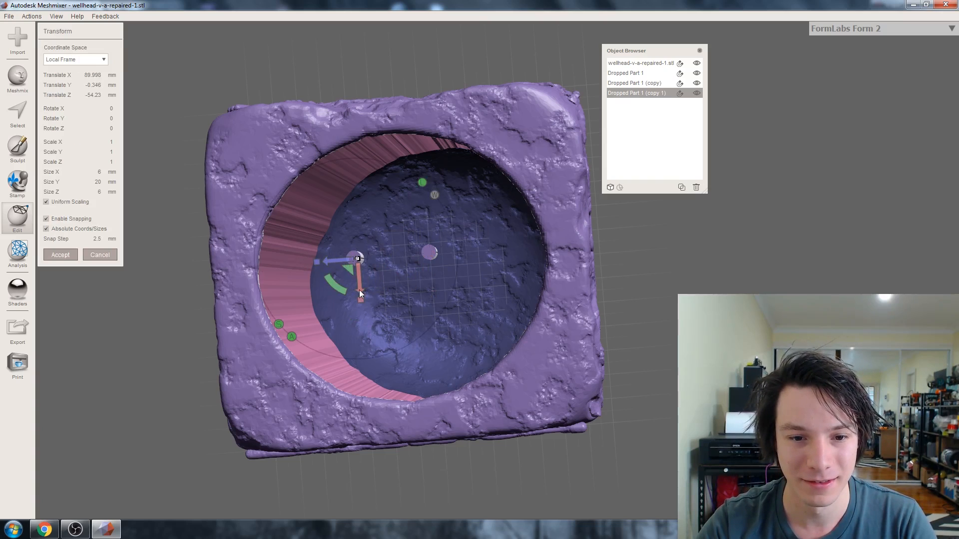
left_click_drag(358, 289, 366, 324)
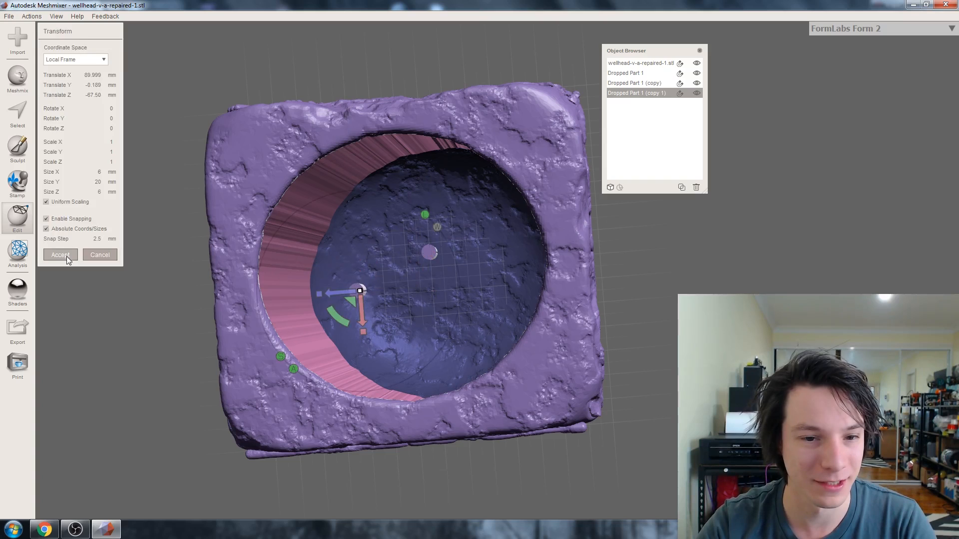
left_click(60, 254)
Move the original dropped cylinder along its Z axis to about -87.5 mm and accept the transform
left_click(429, 254)
left_click(85, 64)
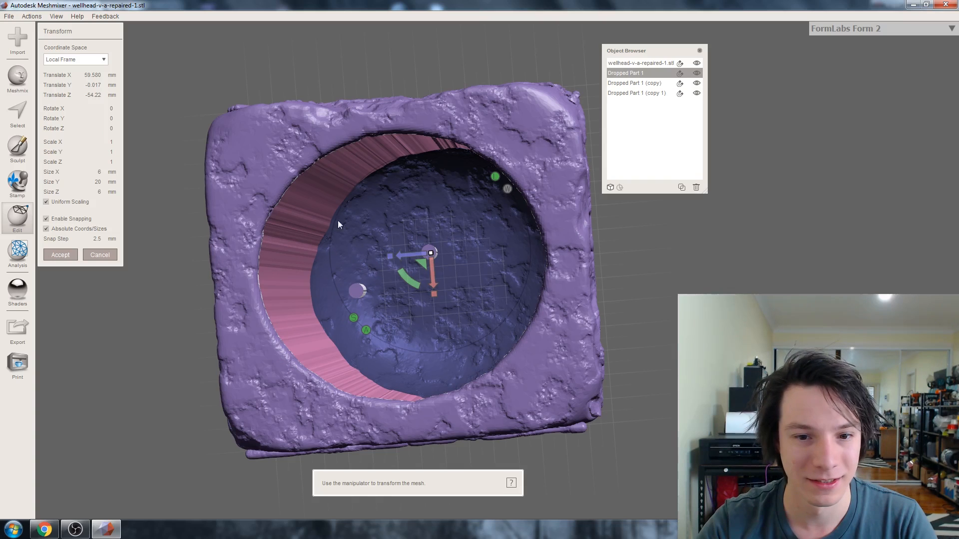
left_click_drag(433, 288, 431, 366)
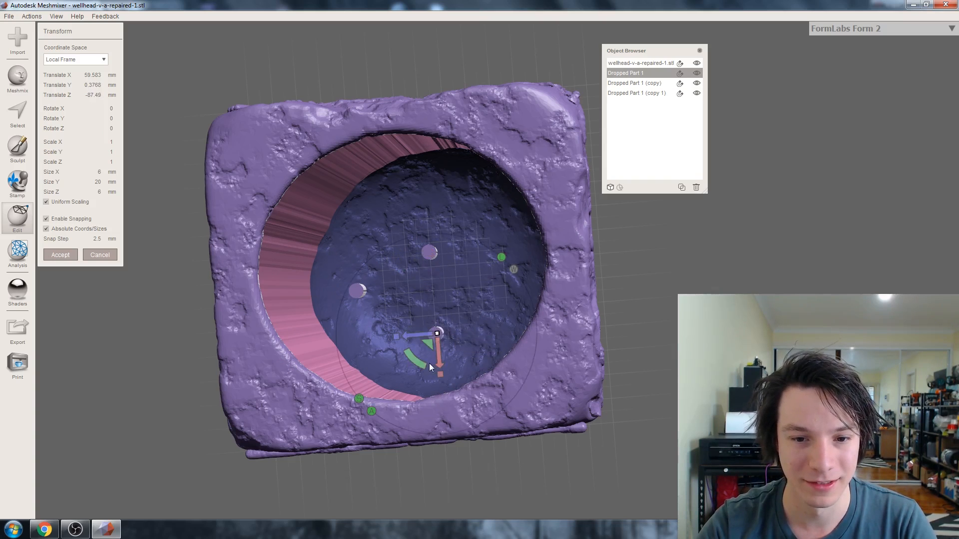
left_click(54, 253)
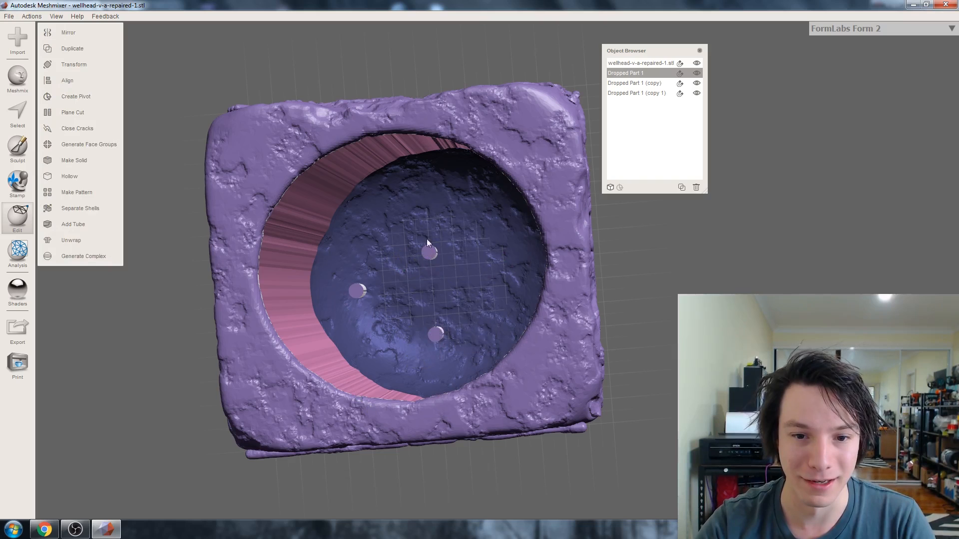
Move the remaining central cylinder copy to Translate X about 42.5 mm and Z about -40 mm, and accept
left_click(424, 253)
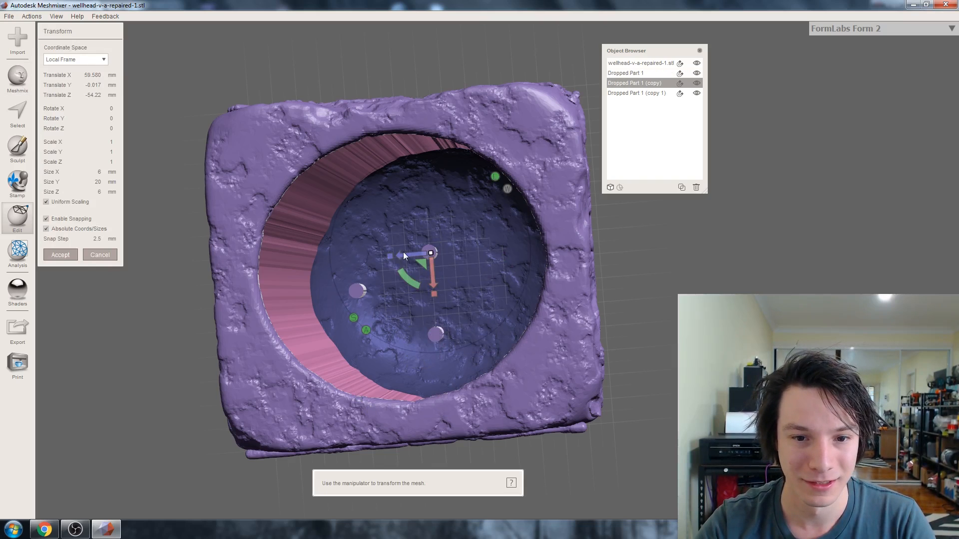
left_click_drag(404, 255, 462, 245)
right_click_drag(422, 220, 215, 220)
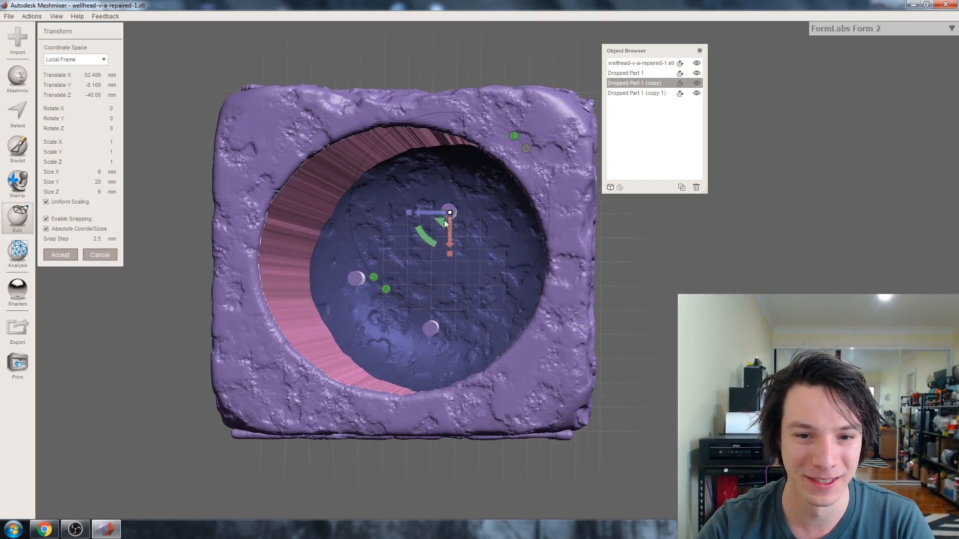
left_click_drag(412, 211, 446, 213)
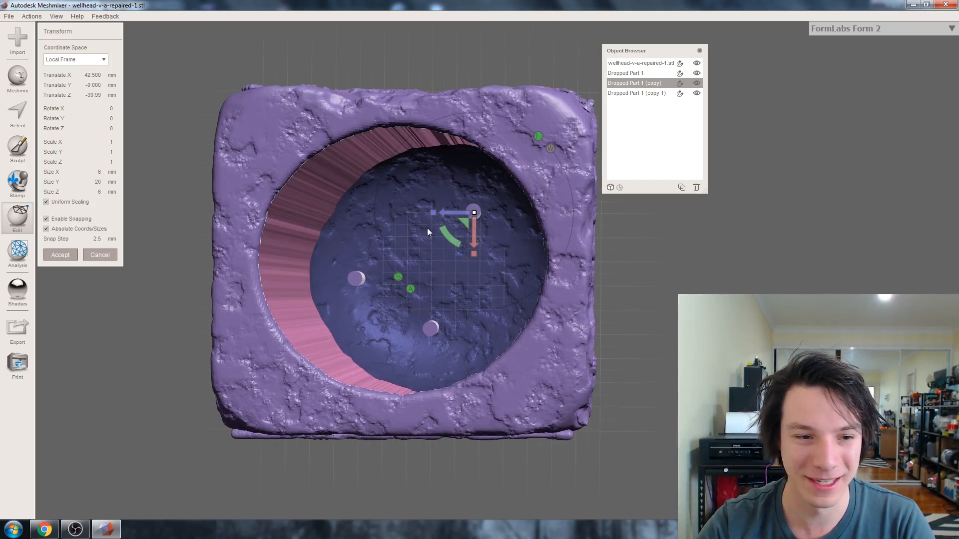
left_click(60, 255)
Subtract Dropped Part 1 (copy) from the wellhead with a Boolean Difference to make the first drainage hole, and accept
right_click_drag(209, 279, 316, 304)
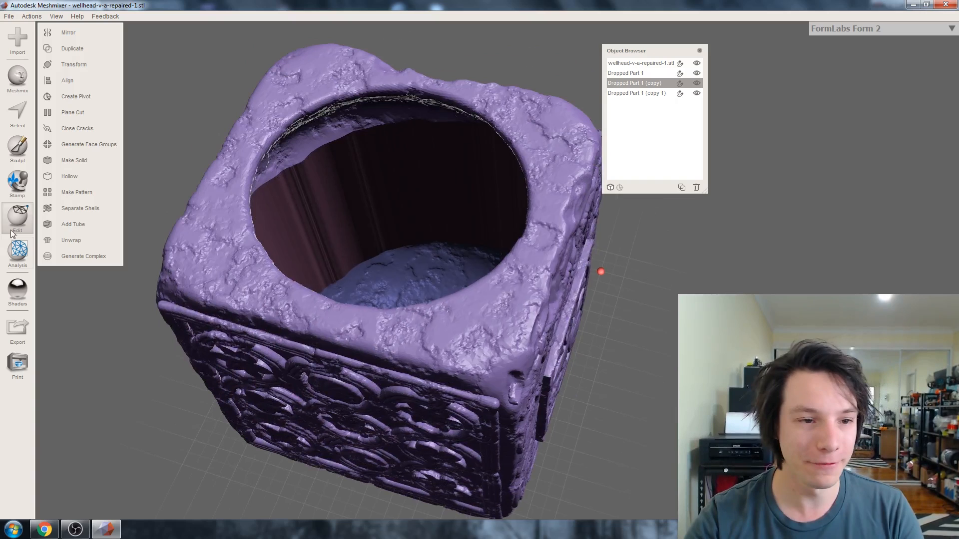
right_click_drag(150, 245, 441, 238)
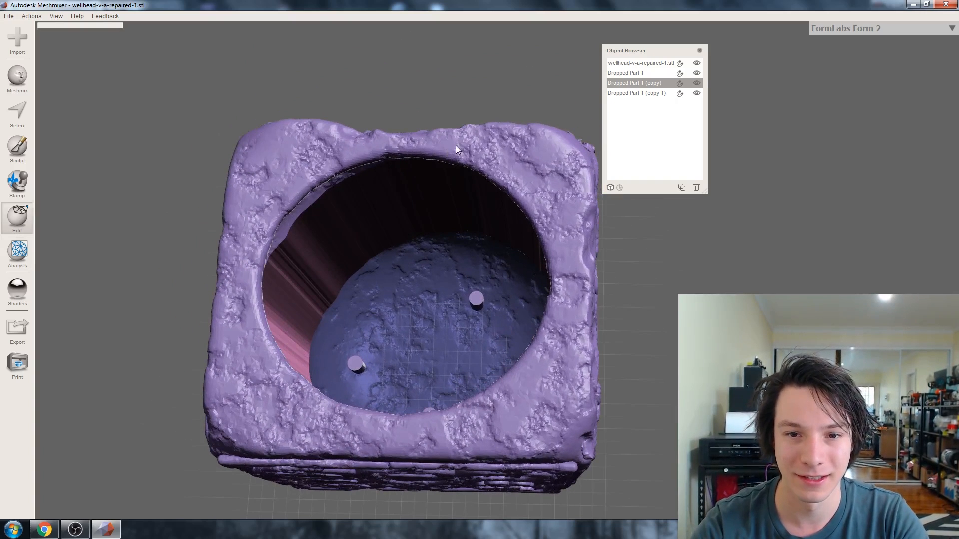
left_click(459, 298)
left_click(476, 301, "shift")
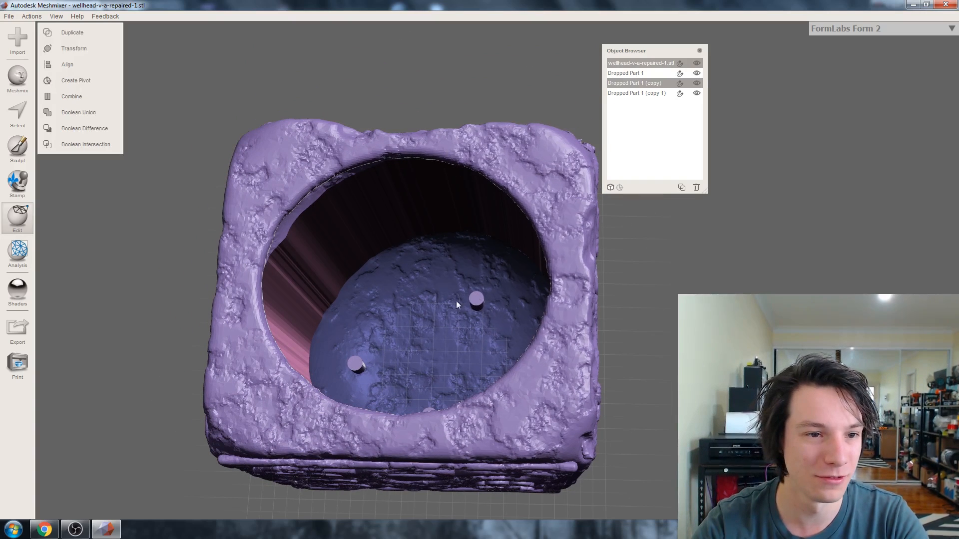
left_click(74, 126)
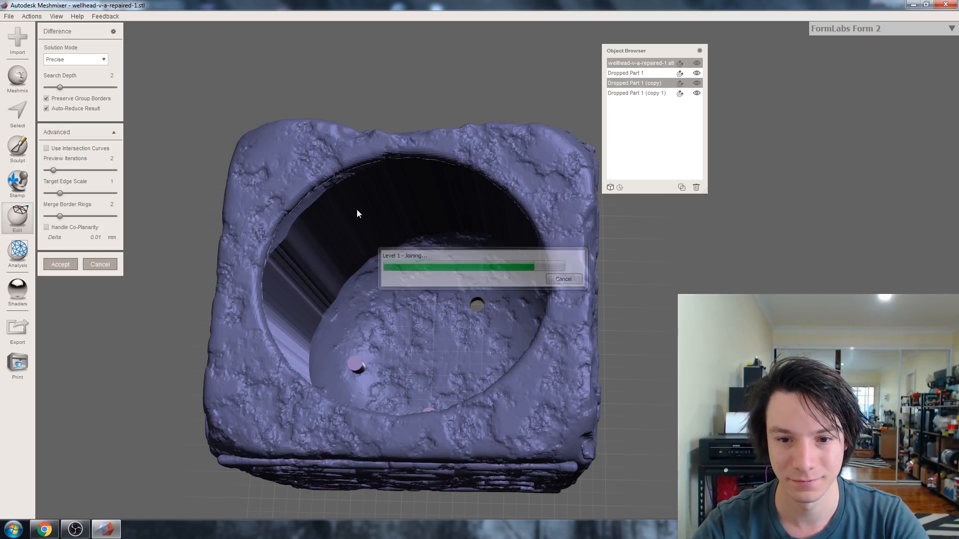
left_click(66, 262)
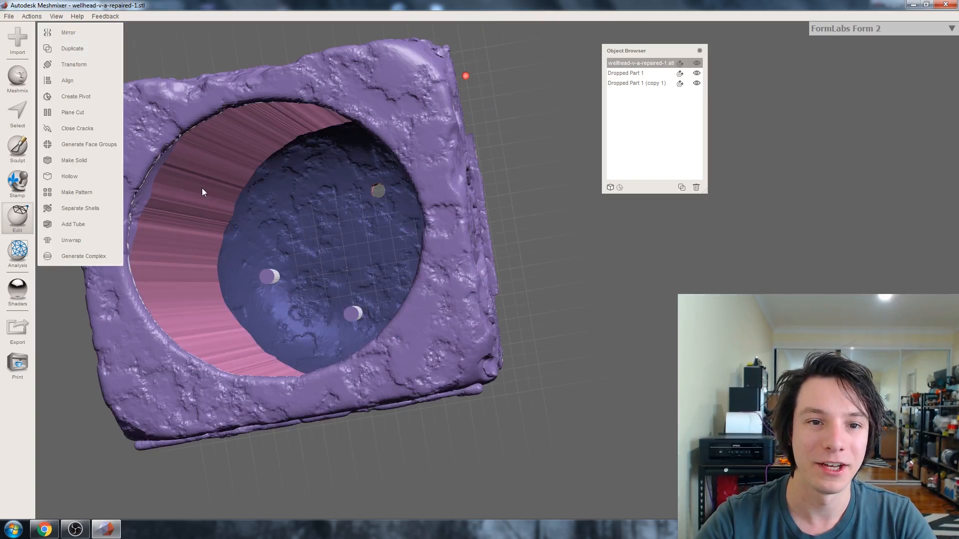
Cut the second drainage hole by subtracting Dropped Part 1 (copy 1) from the wellhead with a Boolean Difference, and accept
middle_click_drag(201, 188, 310, 146)
right_click_drag(310, 146, 313, 278)
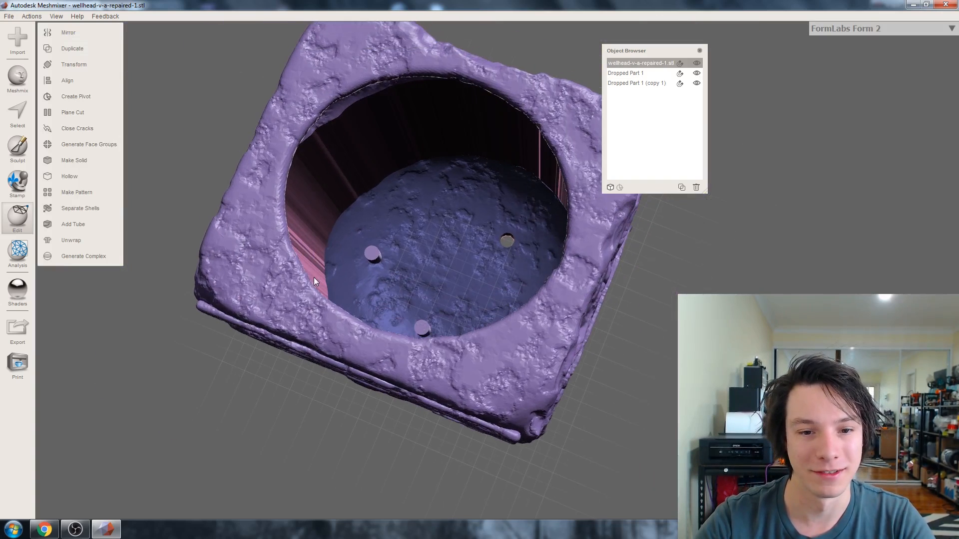
left_click(375, 251)
left_click(272, 253)
left_click(369, 254, "shift")
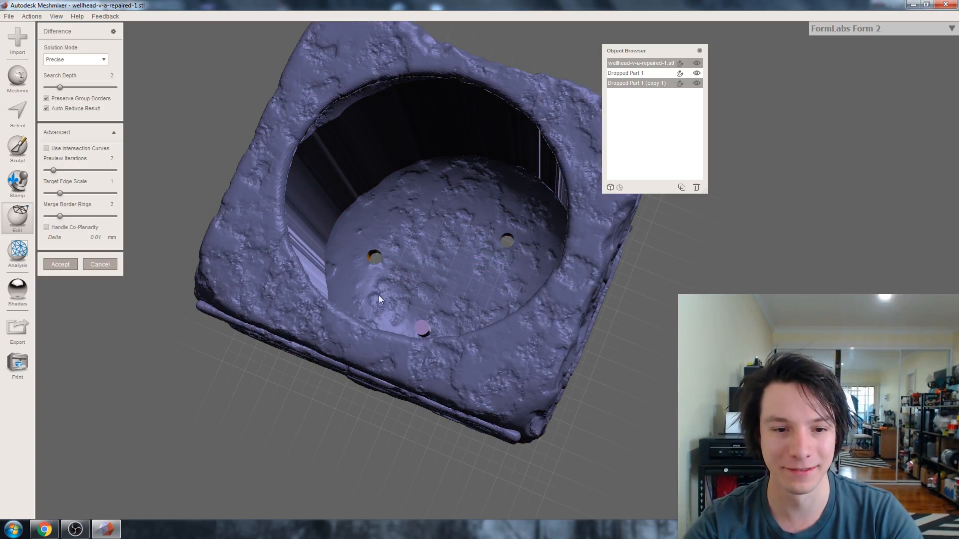
left_click(50, 261)
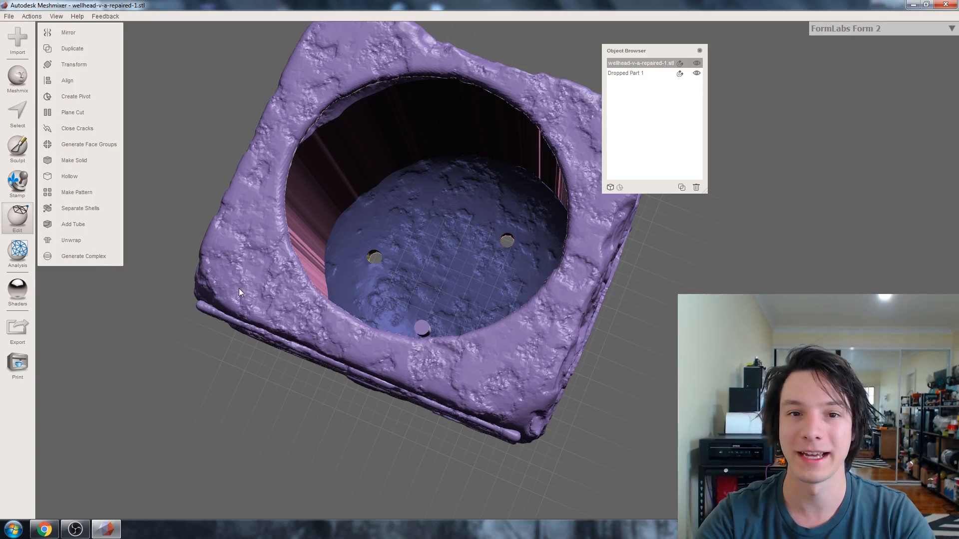
Subtract the last cylinder from the wellhead with a Boolean Difference and move the Object Browser further away from the model
left_click(414, 328, "shift")
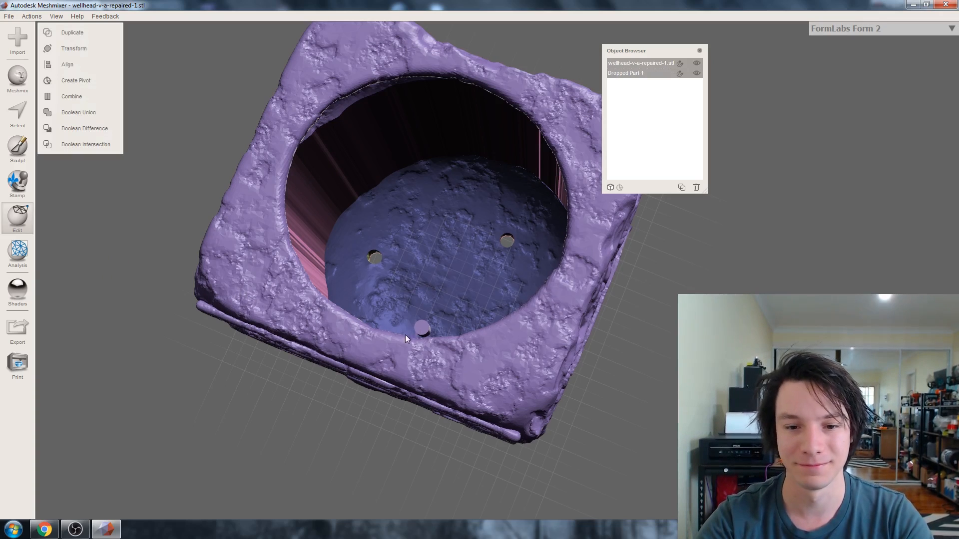
left_click(55, 128)
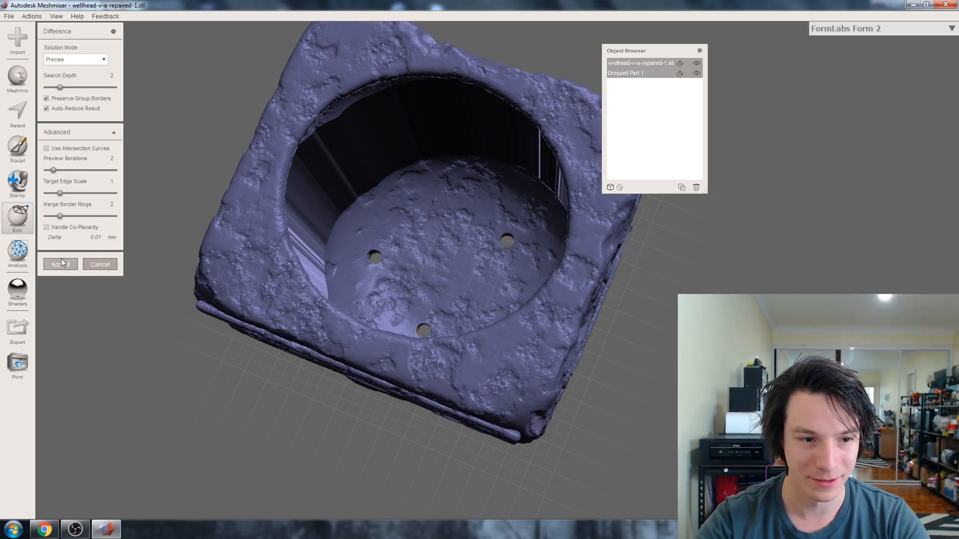
left_click(61, 265)
right_click_drag(190, 224, 246, 231)
left_click_drag(646, 51, 758, 57)
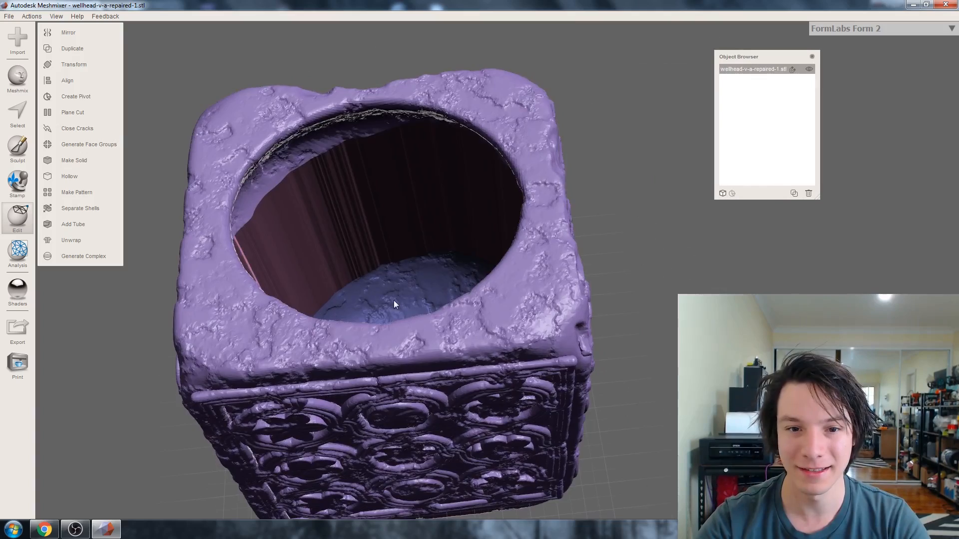
right_click_drag(394, 300, 414, 256)
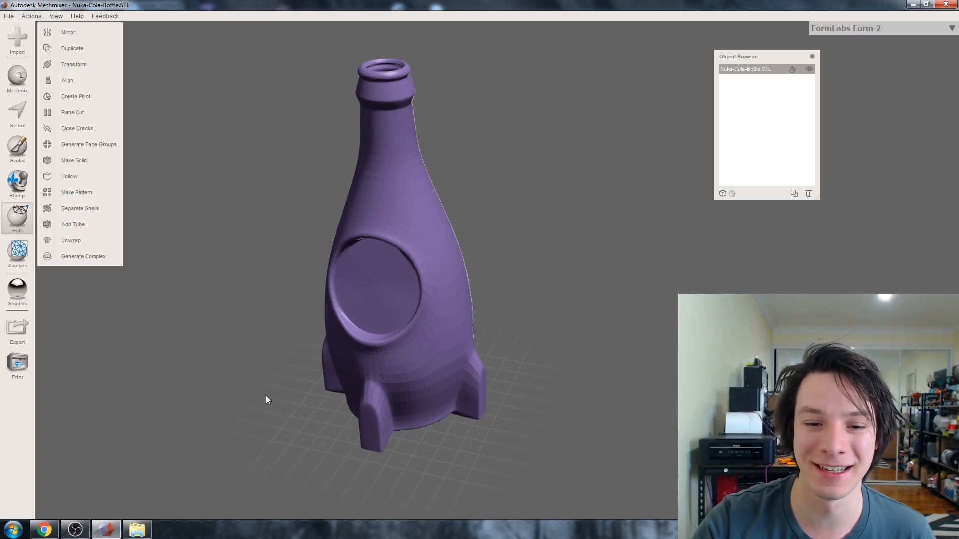
Review the Fallout - Nuka Cola page in the web browser, then return to Meshmixer and inspect the bottle model's front and underside
left_click(36, 533)
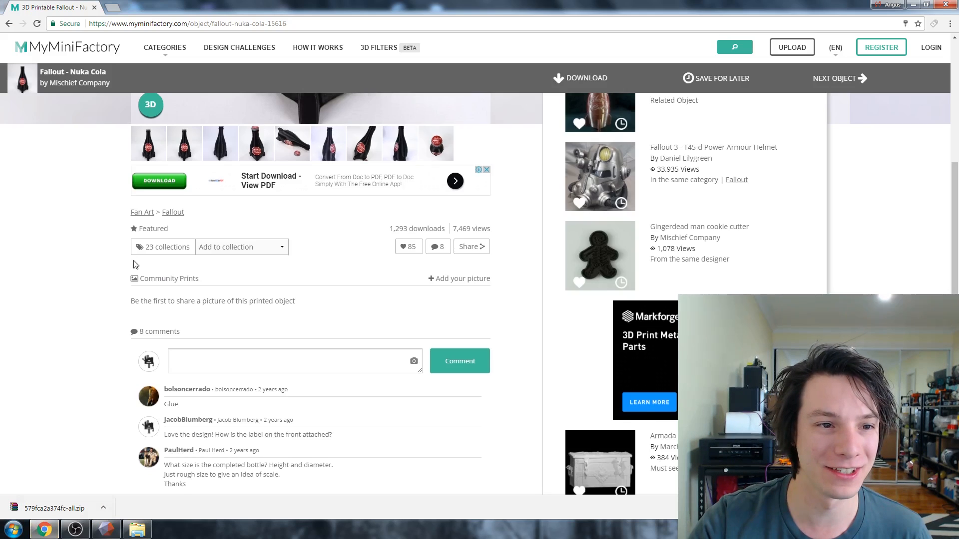
scroll(129, 275, "up", 5)
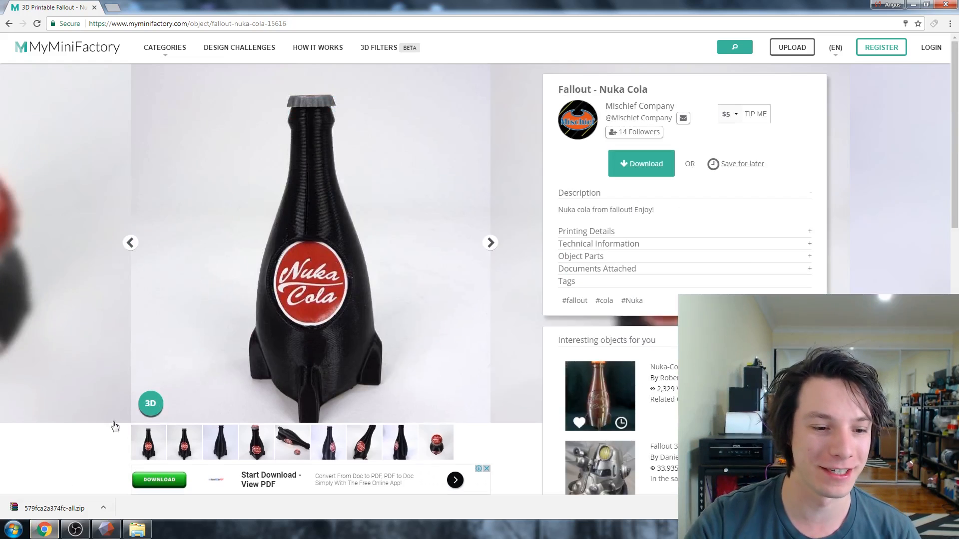
left_click(106, 529)
right_click_drag(272, 387, 362, 307)
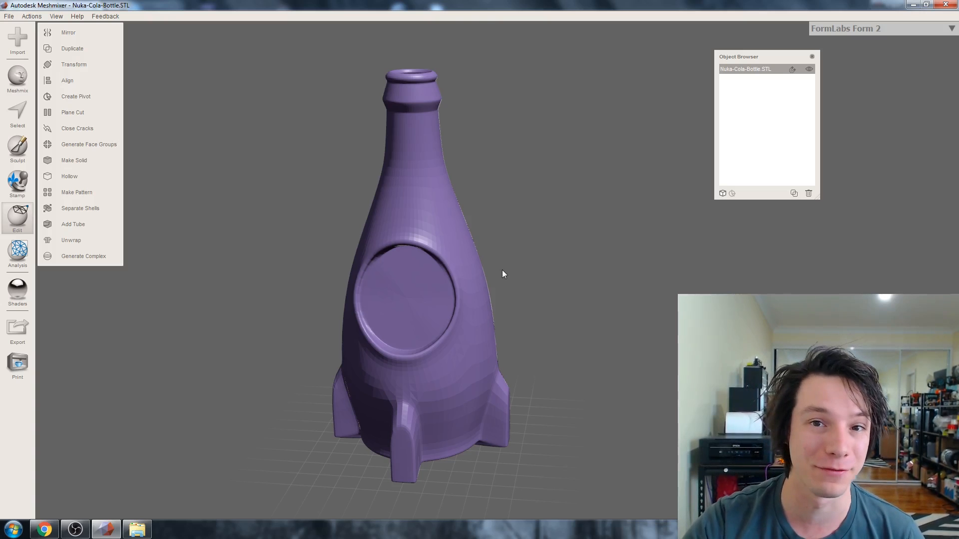
right_click_drag(503, 272, 463, 253)
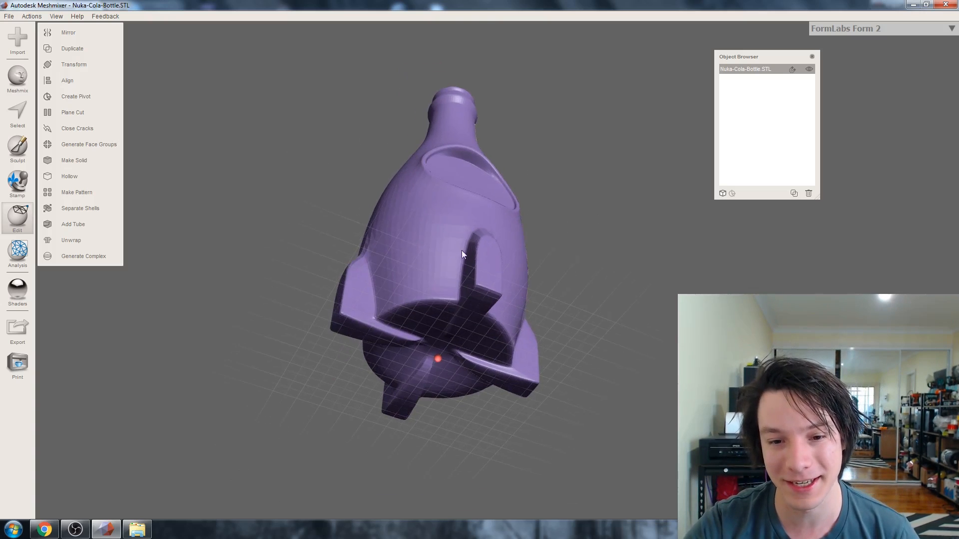
right_click_drag(434, 294, 280, 333)
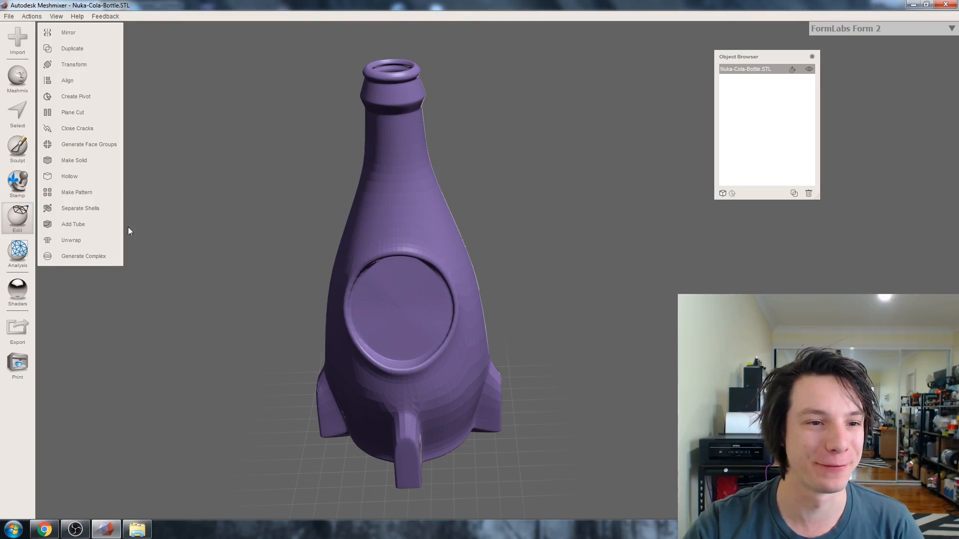
Set up a Plane Cut across the bottle's body through the round label recess, flipped to discard the neck half
left_click(95, 114)
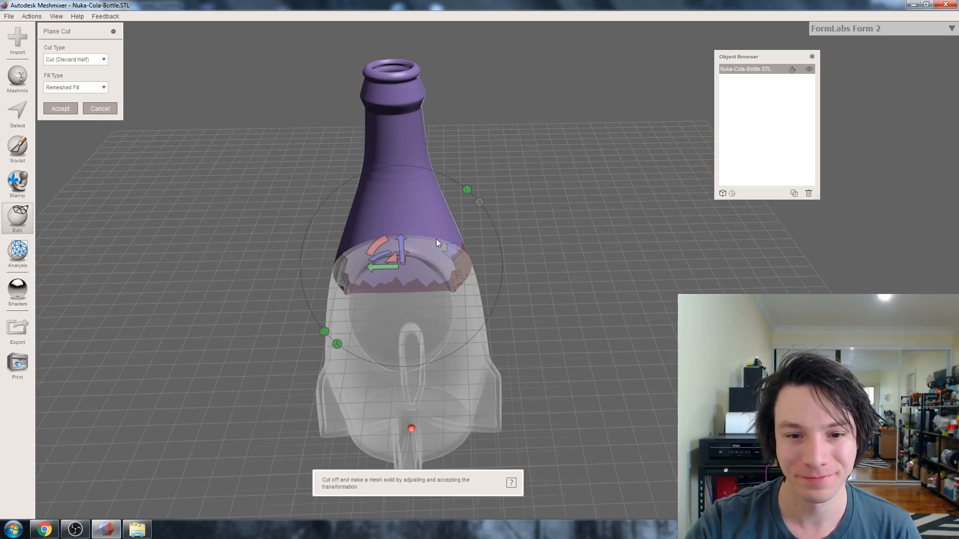
left_click(444, 254)
right_click_drag(420, 254, 399, 269)
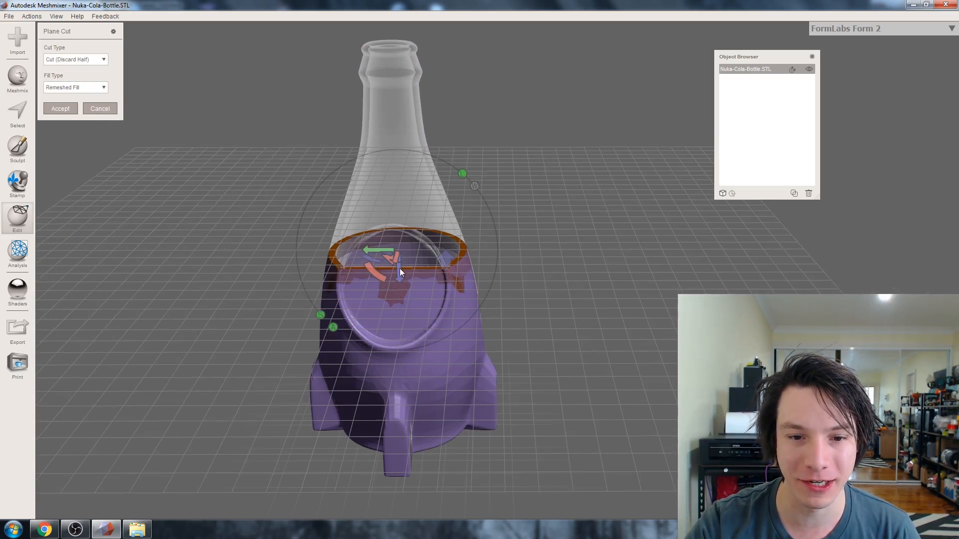
mouse_move(401, 270)
left_mouse_down()
mouse_move(397, 255)
mouse_move(391, 283)
mouse_move(396, 274)
mouse_move(386, 277)
left_mouse_up()
right_click_drag(385, 277, 253, 198)
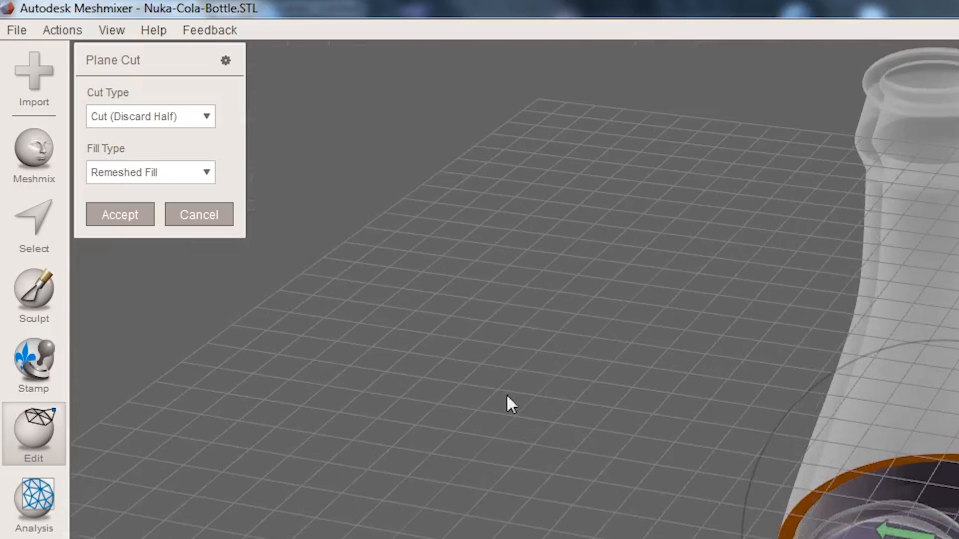
Set the plane cut's fill type to No Fill and accept the cut
left_click(148, 173)
left_click(131, 188)
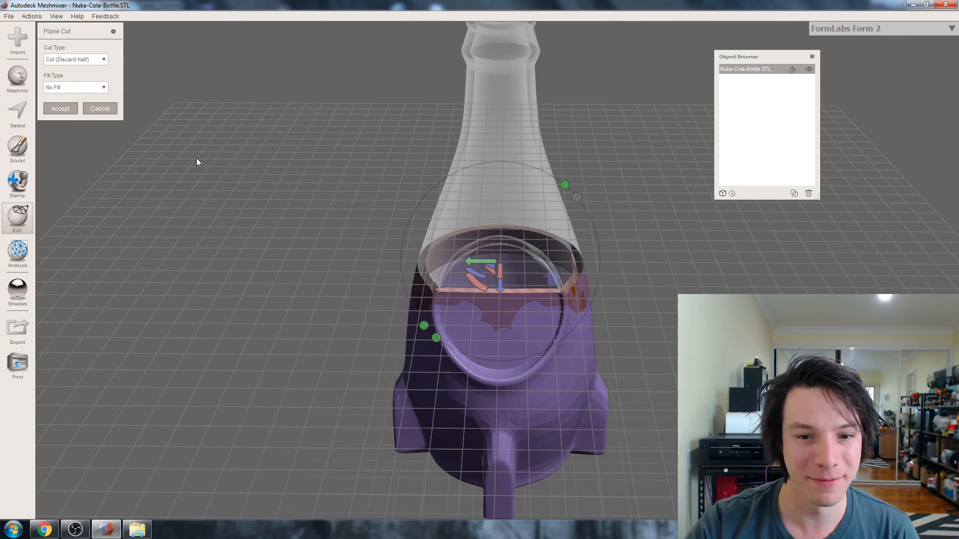
right_click_drag(393, 316, 752, 435)
left_click_drag(492, 268, 493, 268)
right_click_drag(472, 255, 253, 233)
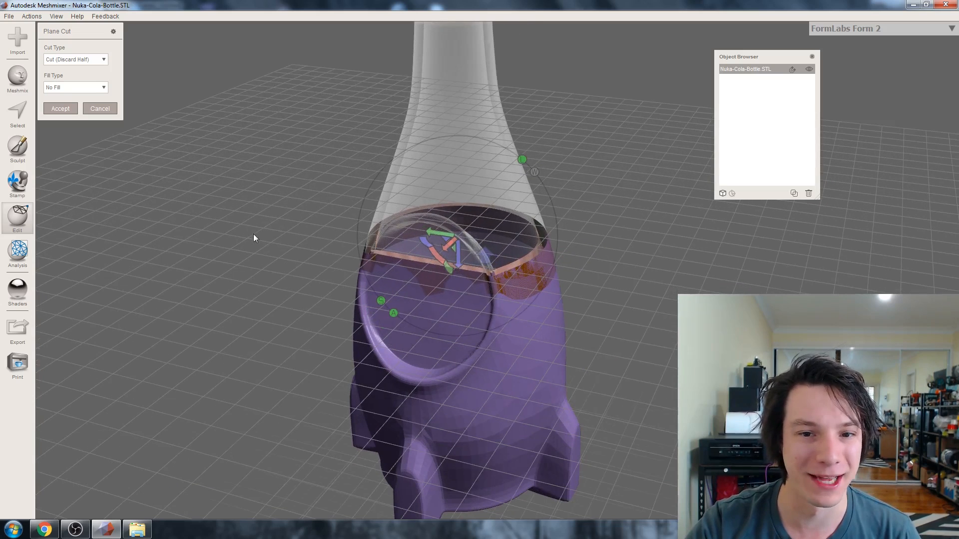
left_click(60, 109)
Examine the cut rim, its corners beside the label recess and the inside of the bottle's lower half
right_click_drag(189, 159, 412, 199)
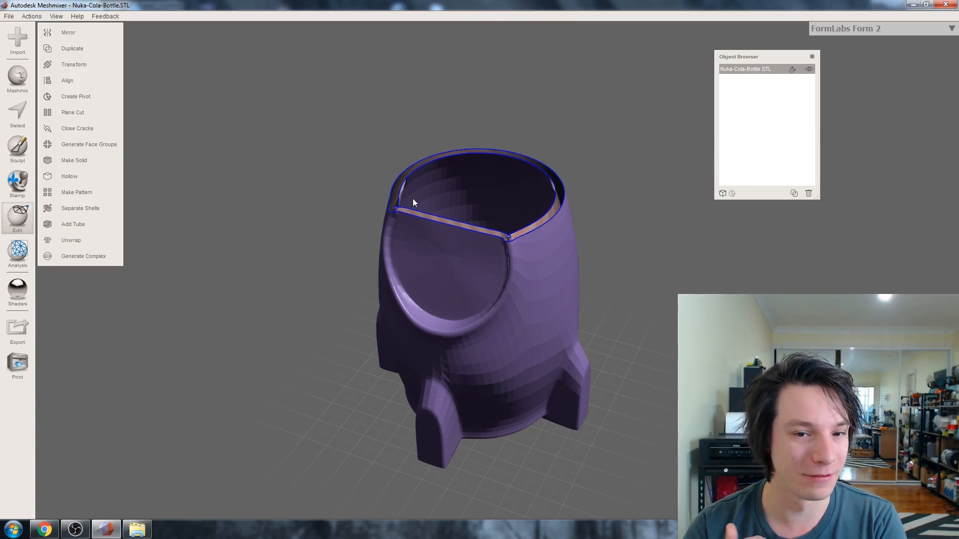
right_click_drag(412, 198, 439, 293)
mouse_move(400, 242)
right_mouse_down()
mouse_move(493, 336)
mouse_move(399, 234)
right_mouse_up()
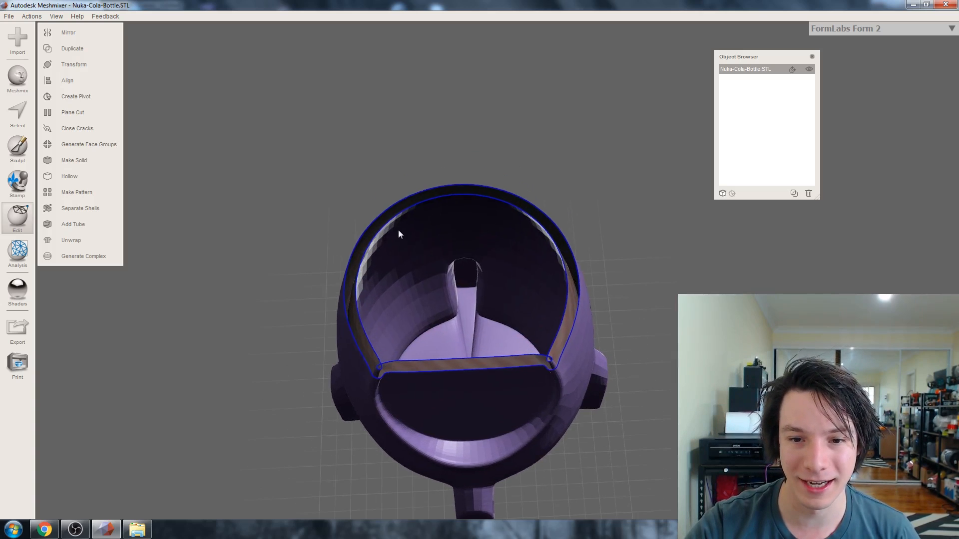
right_click_drag(568, 365, 667, 335)
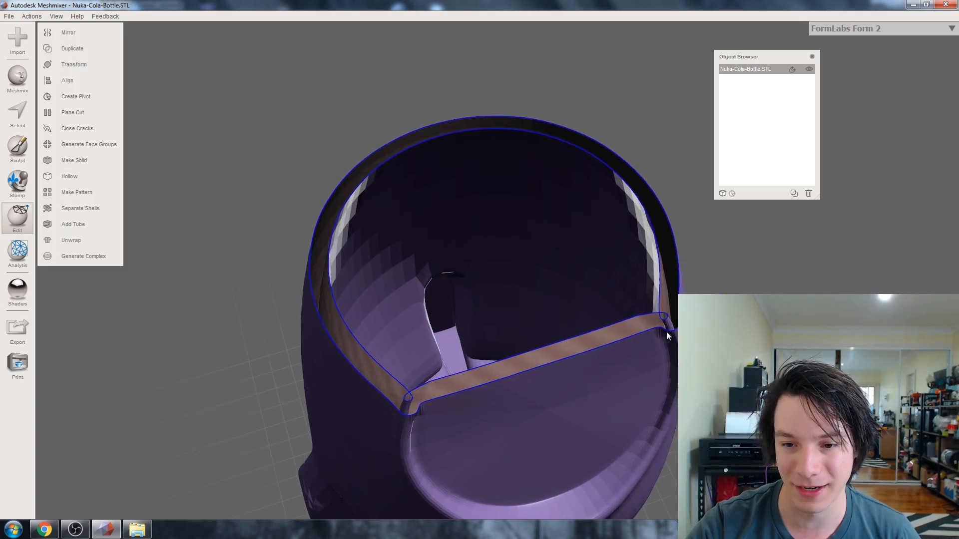
right_click_drag(567, 365, 272, 194)
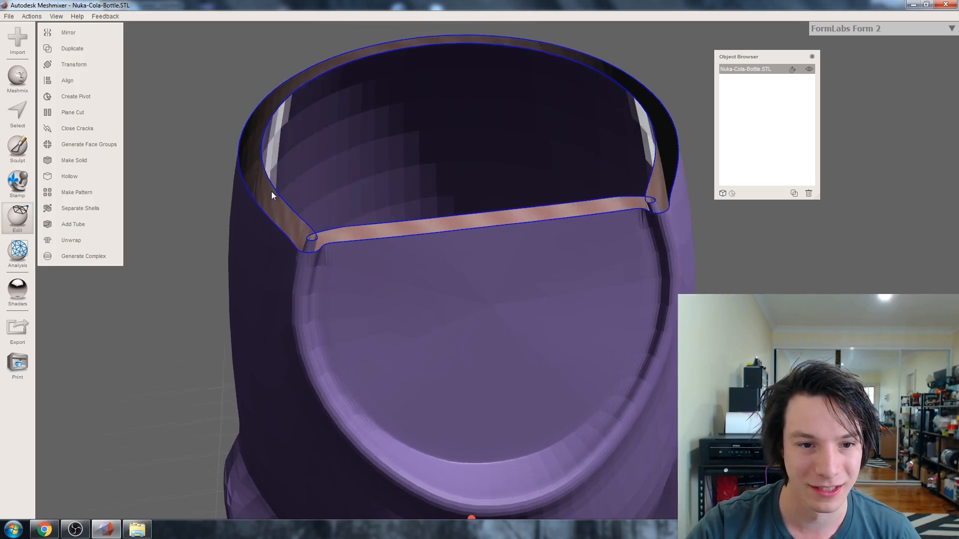
Set up a second Plane Cut just above the bottle's underside, passing through its four feet and discarding the base
scroll(495, 303, "down", 3)
right_click_drag(496, 303, 409, 277)
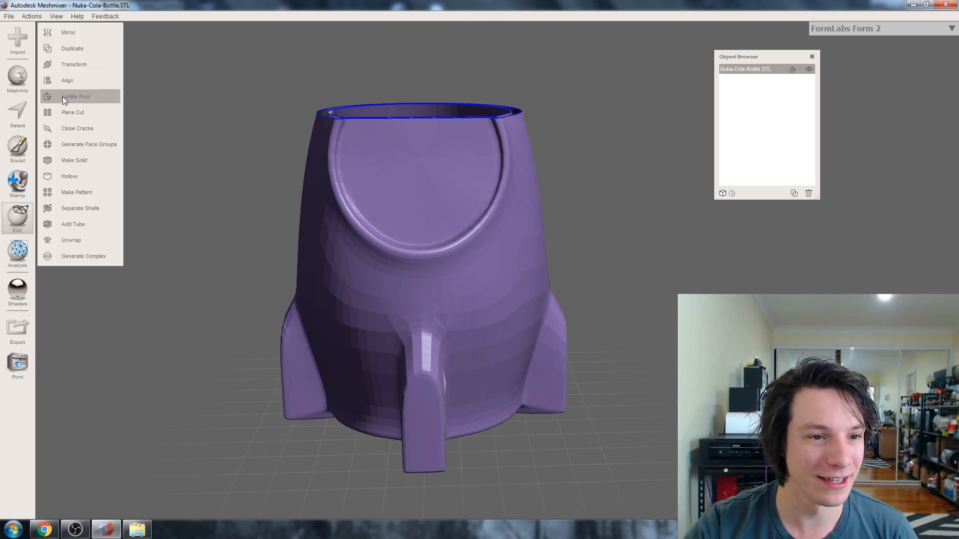
left_click(70, 112)
right_click_drag(281, 228, 389, 229)
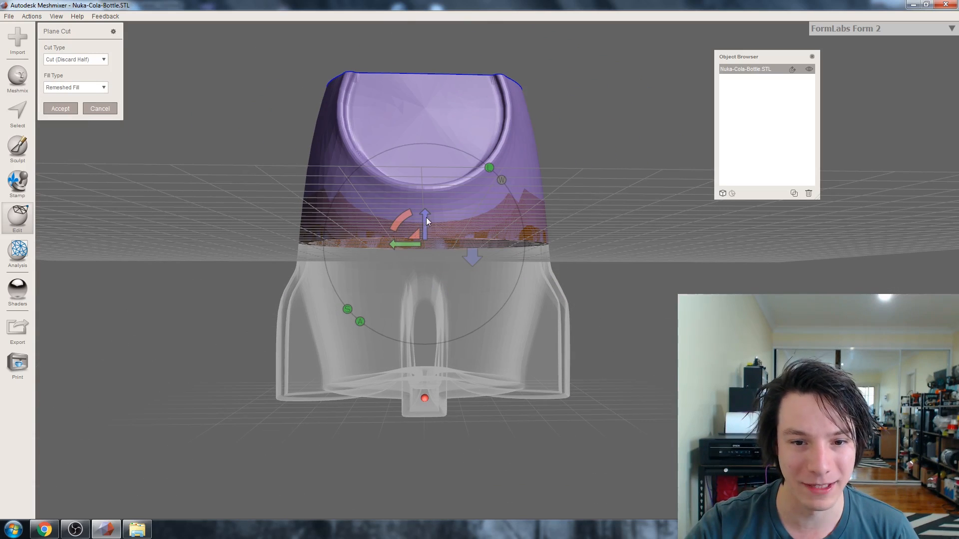
left_click_drag(426, 219, 418, 364)
right_click_drag(418, 364, 396, 322)
left_click_drag(393, 323, 394, 308)
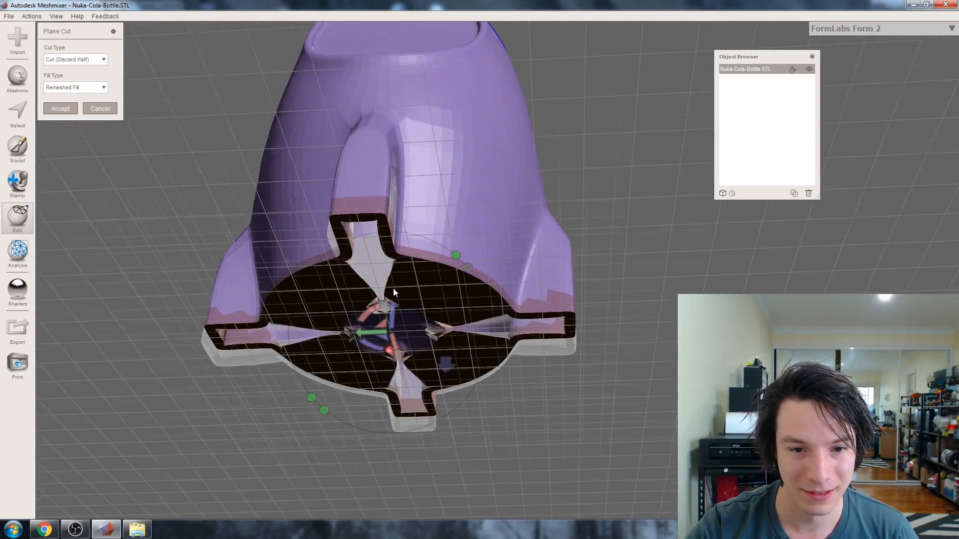
mouse_move(393, 288)
right_mouse_down()
mouse_move(413, 226)
mouse_move(417, 263)
mouse_move(400, 306)
right_mouse_up()
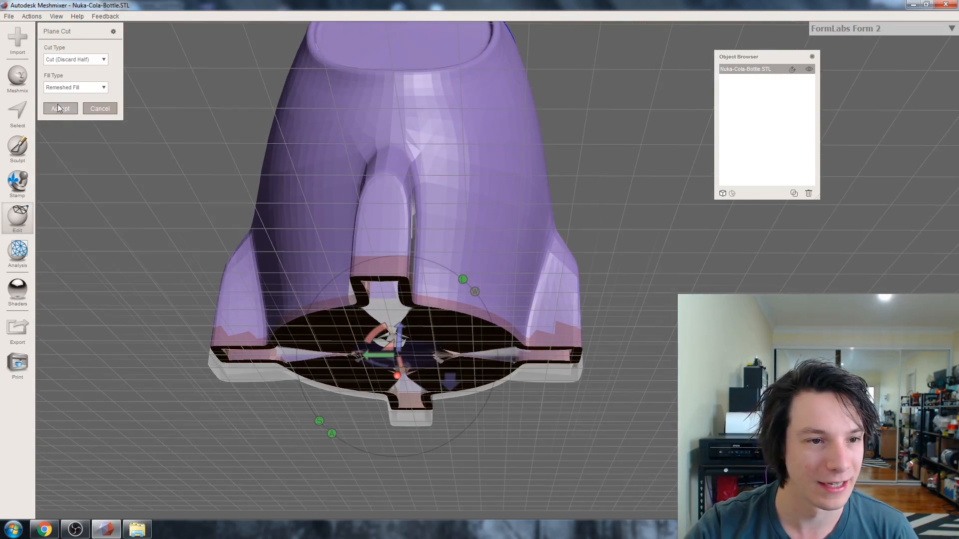
Change the base cut's fill type to No Fill and accept it, leaving the bottle's underside open
left_click(74, 86)
left_click(77, 99)
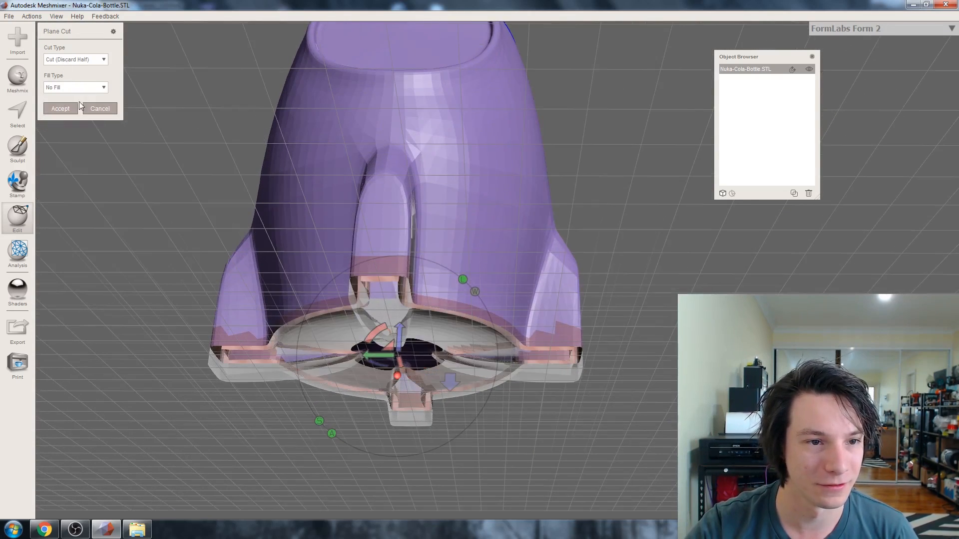
left_click(66, 108)
right_click_drag(322, 267, 327, 205)
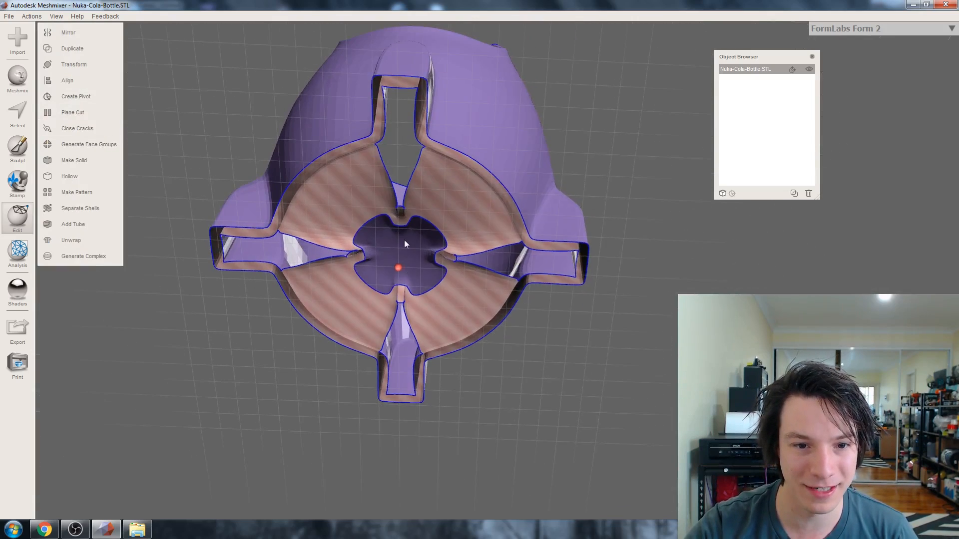
Separate the cut bottle into its individual shells and delete the inner wall shell
right_click_drag(307, 121, 327, 302)
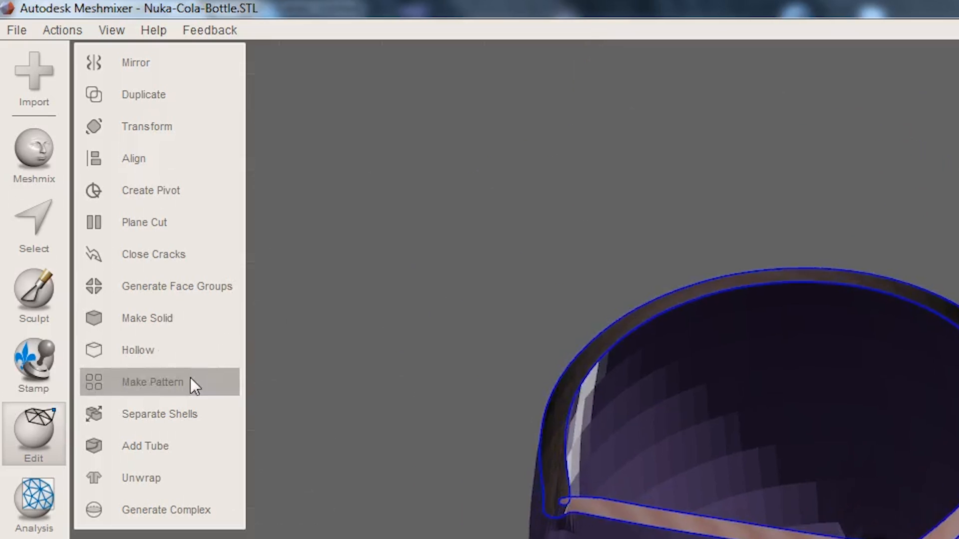
left_click(196, 403)
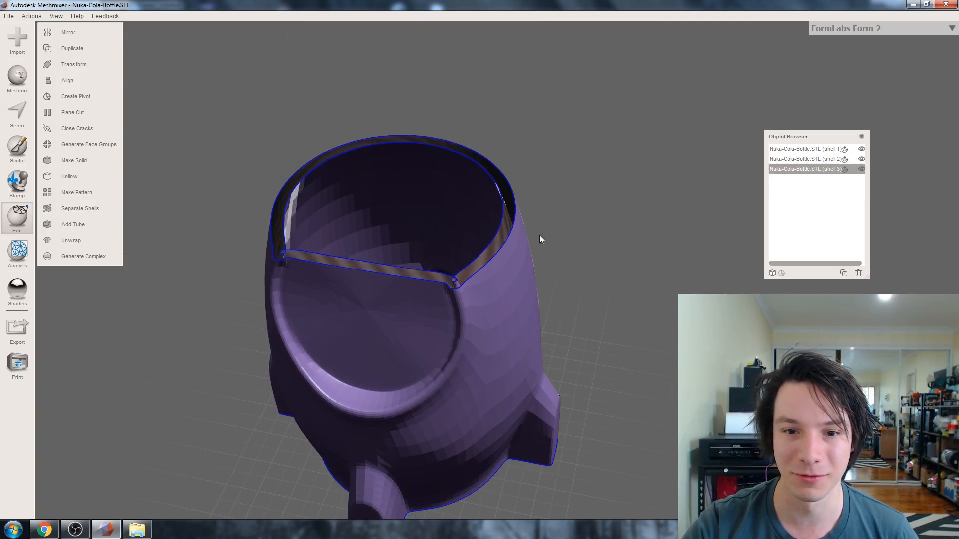
right_click_drag(539, 239, 406, 311)
left_click(405, 312)
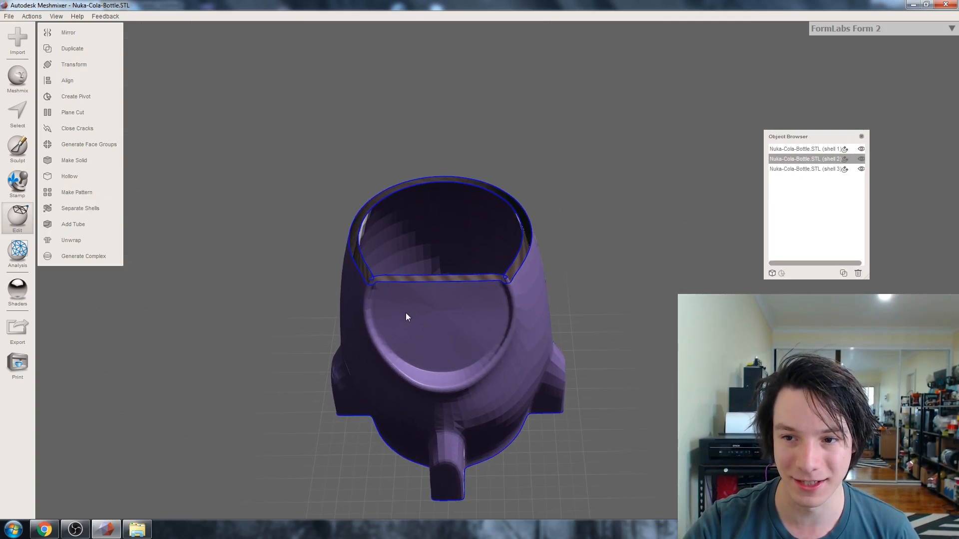
left_click(459, 228)
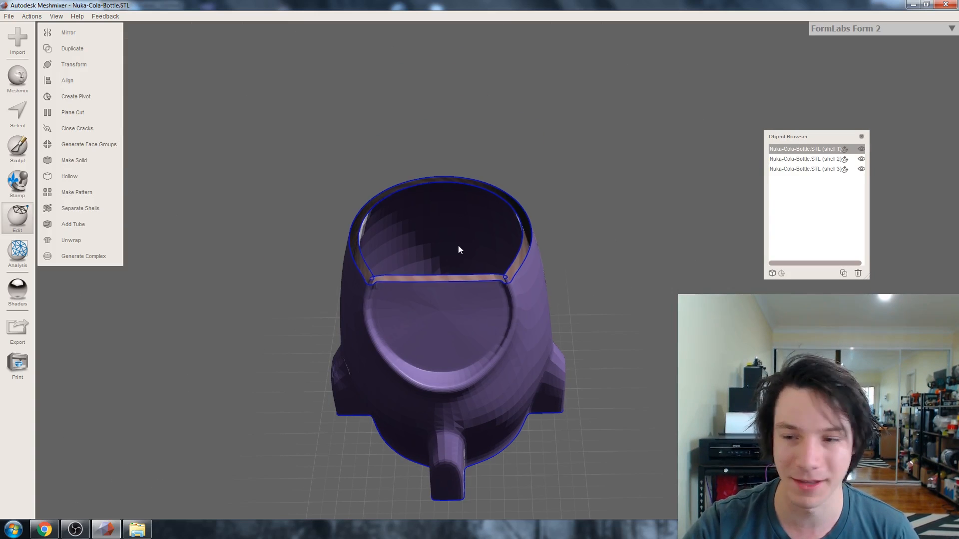
left_click_drag(830, 135, 629, 67)
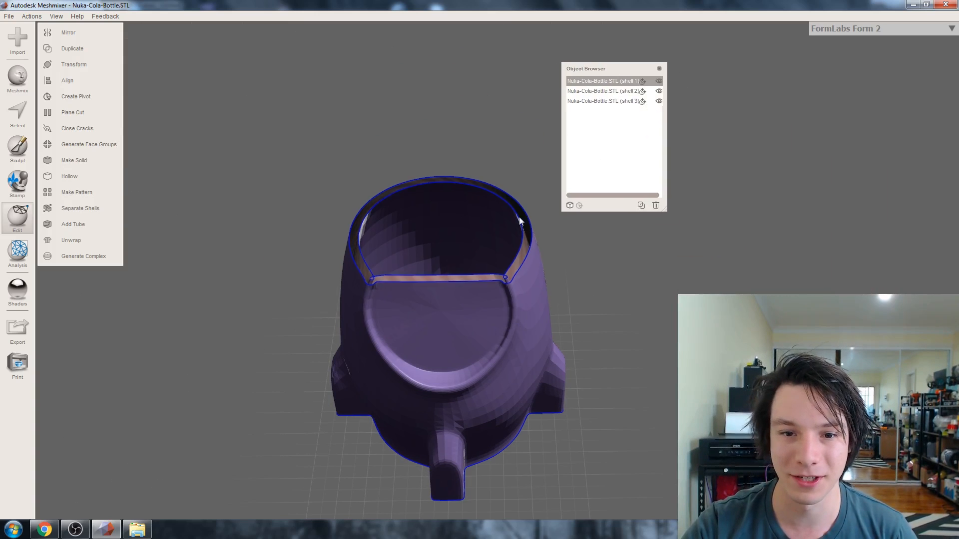
key("Delete")
Delete the leftover shell inside the bottle's underside, keeping only the outer wall shell
right_click_drag(482, 233, 455, 136)
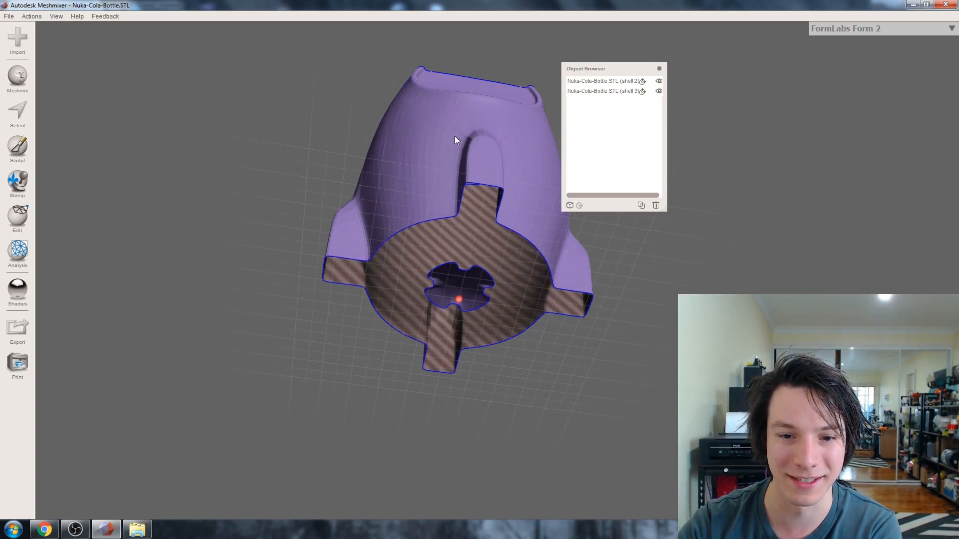
left_click(446, 281)
key("Delete")
right_click_drag(406, 89, 352, 200)
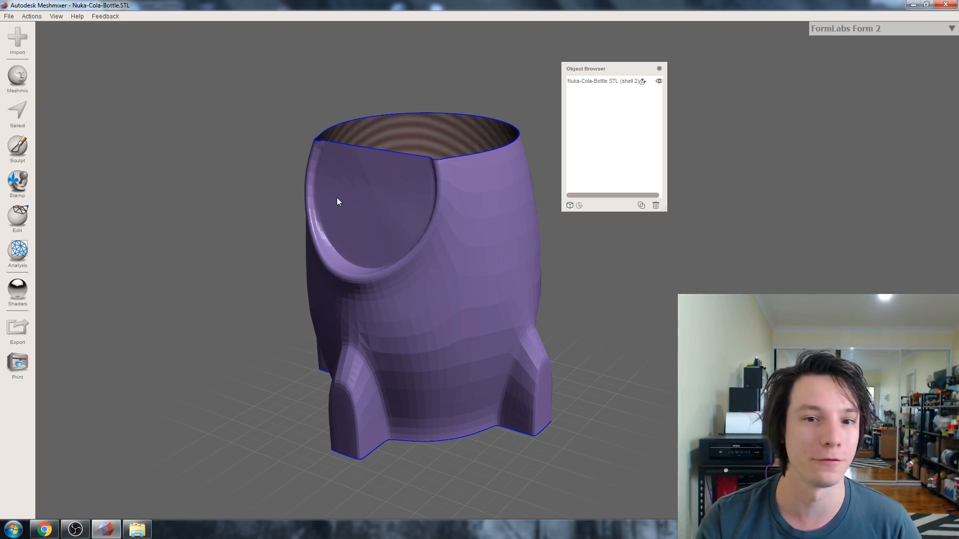
right_click_drag(337, 201, 268, 218)
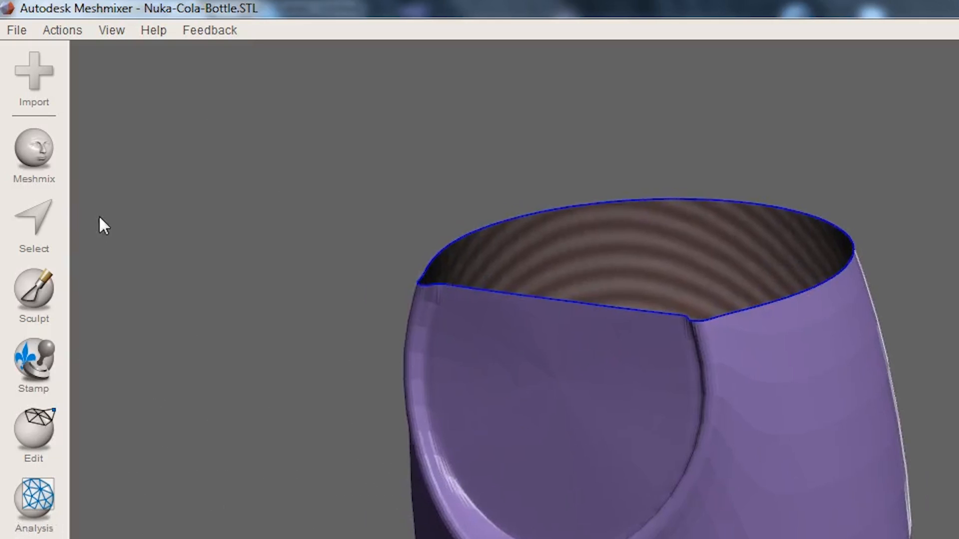
Close the outer shell's open rim and underside using the Inspector's Auto Repair All with Flat Fill
left_click(34, 500)
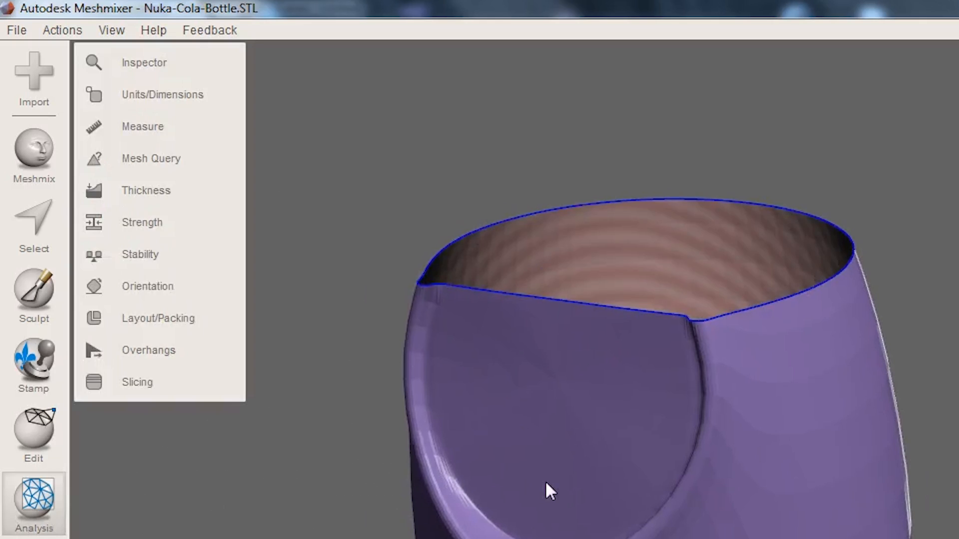
left_click(155, 70)
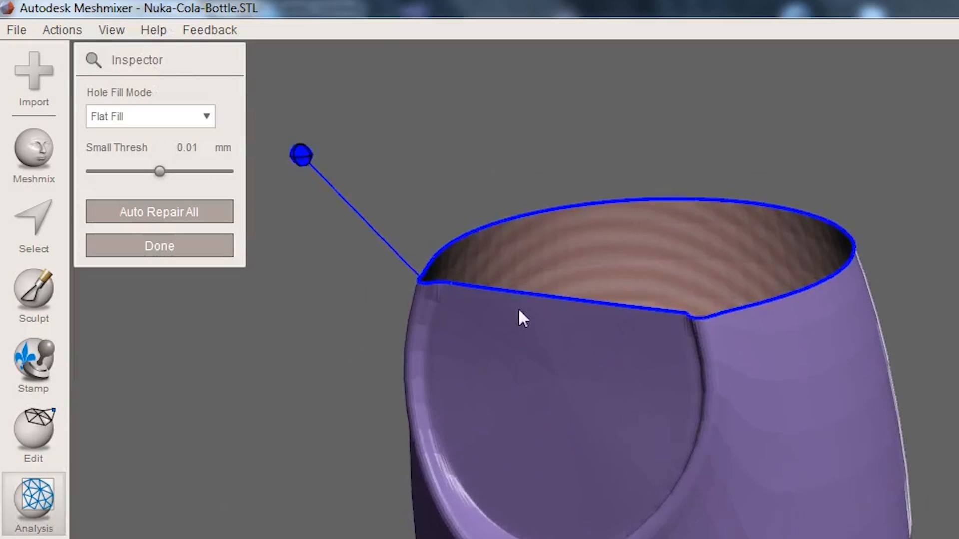
right_click_drag(517, 307, 570, 320)
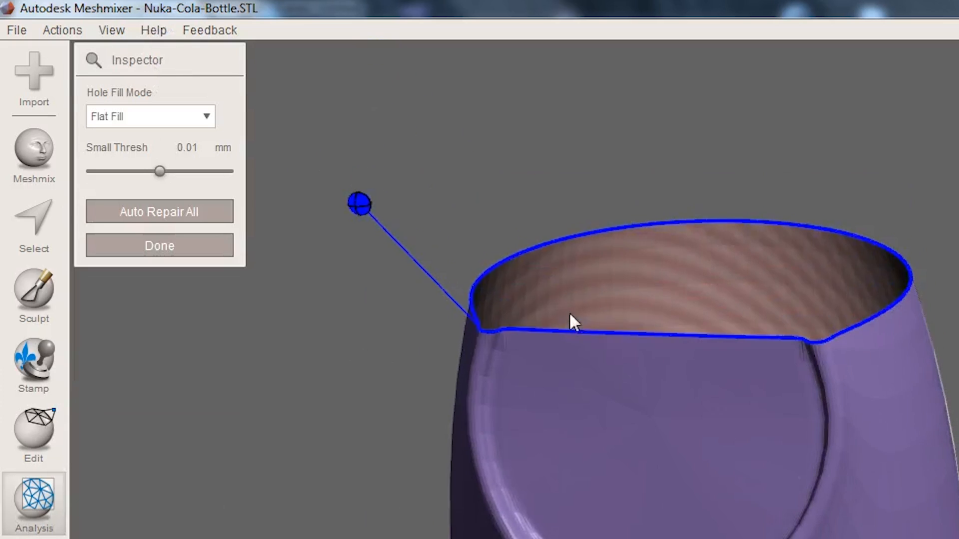
left_click(175, 212)
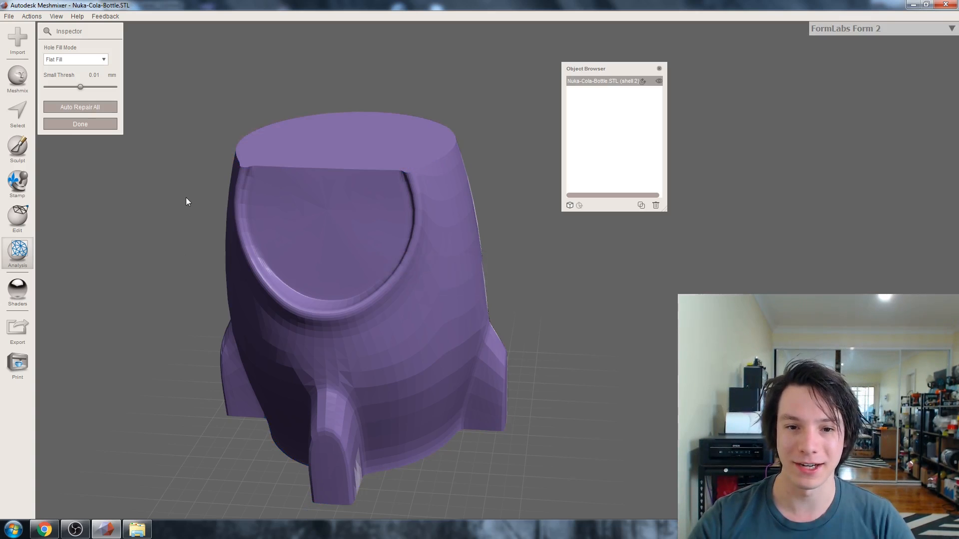
right_click_drag(186, 202, 289, 230)
key("Return")
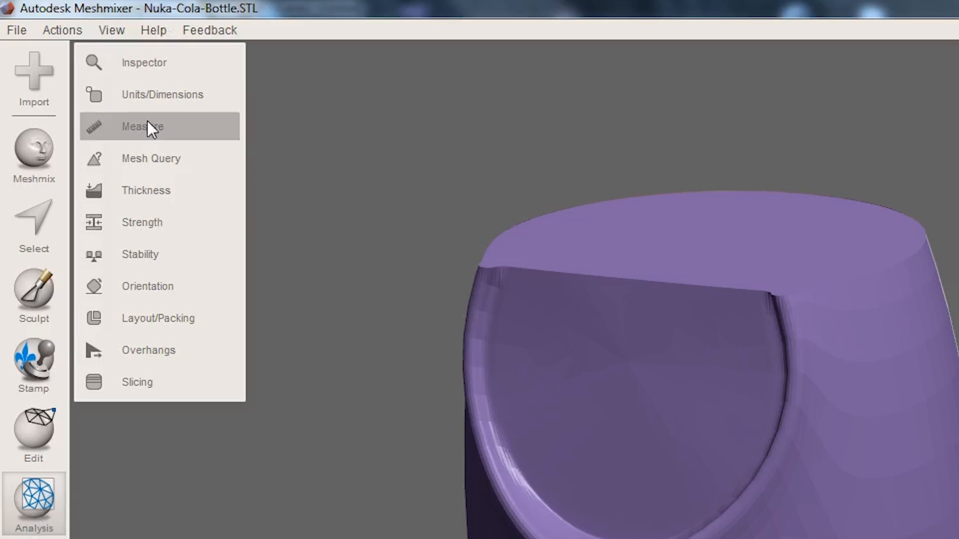
Check the closed bottle body's overall X, Y and Z dimensions
left_click(77, 48)
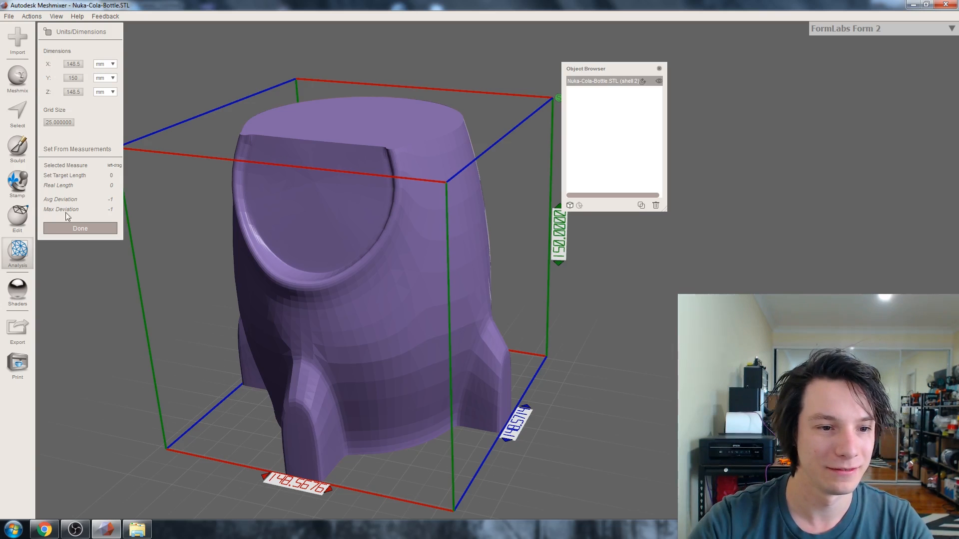
left_click(104, 230)
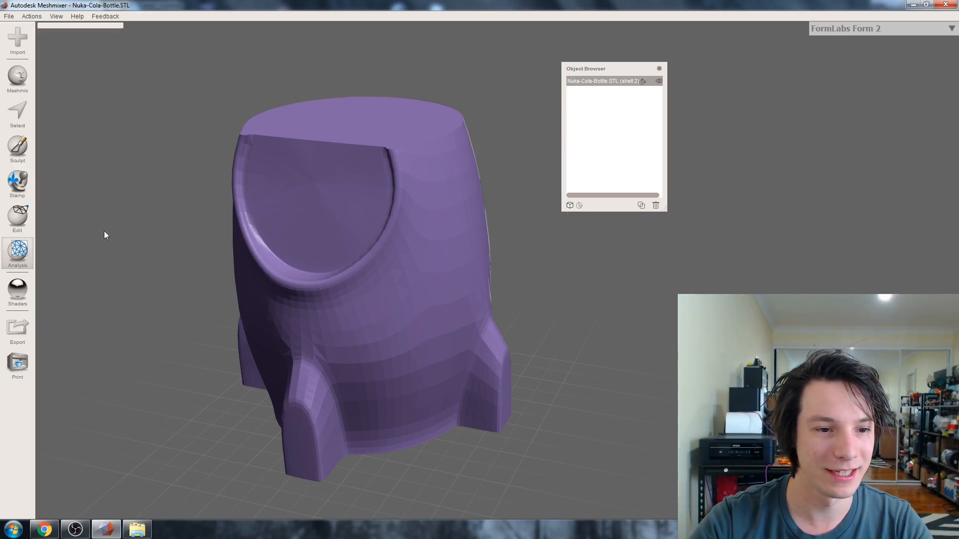
right_click_drag(329, 241, 370, 244)
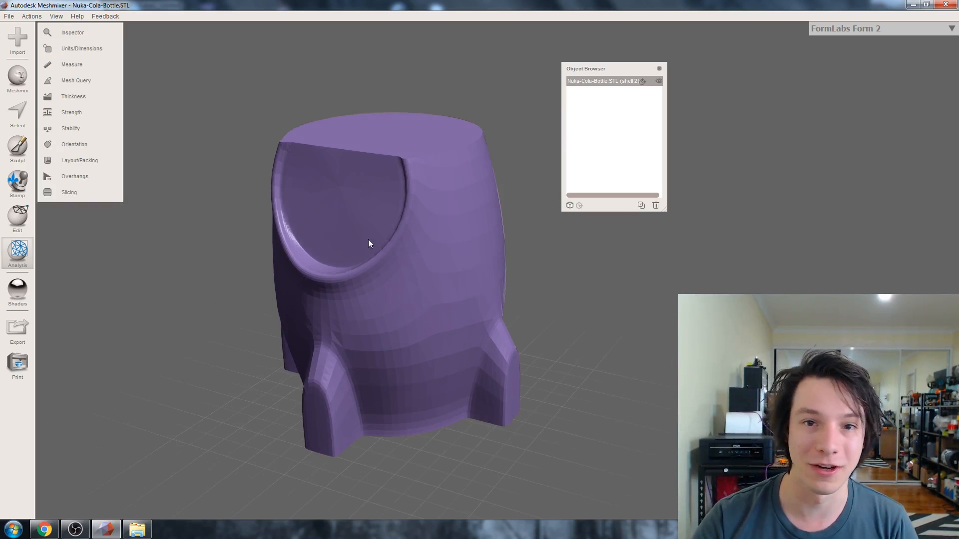
Export the closed bottle body, switch to ideaMaker and inspect the model on the build plate
left_click(4, 17)
left_click(30, 160)
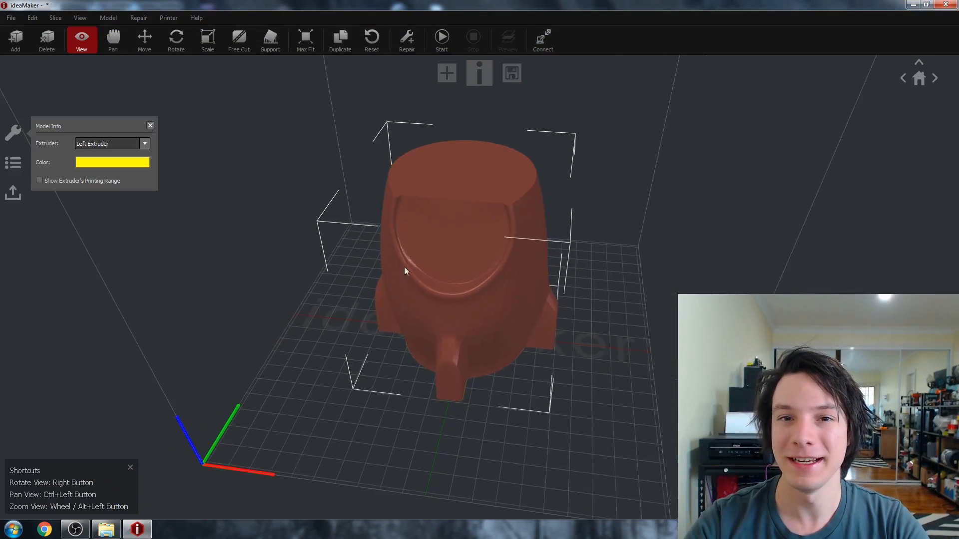
right_click_drag(404, 270, 353, 422)
right_click_drag(485, 428, 419, 395)
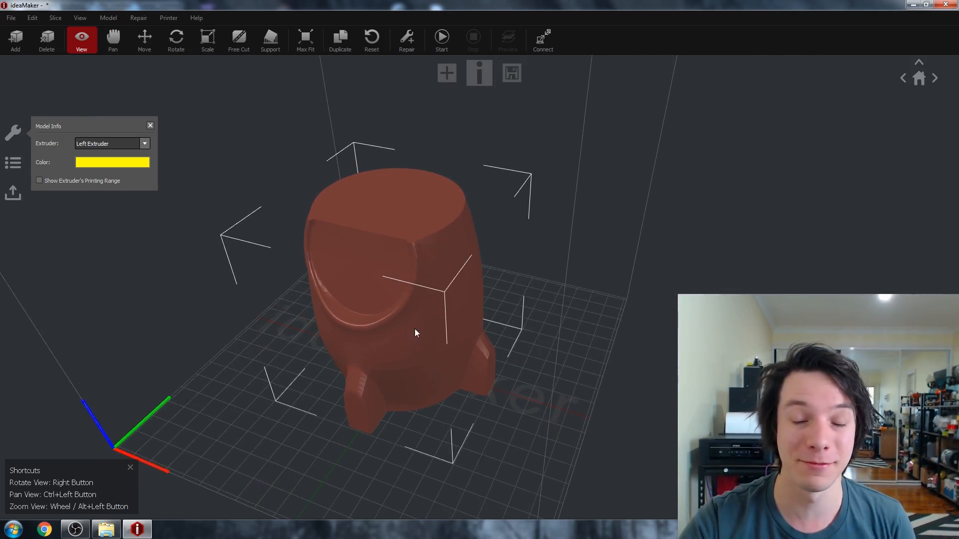
Start slicing setup for the bottle and open the Speed - Vase template for editing
left_click(444, 31)
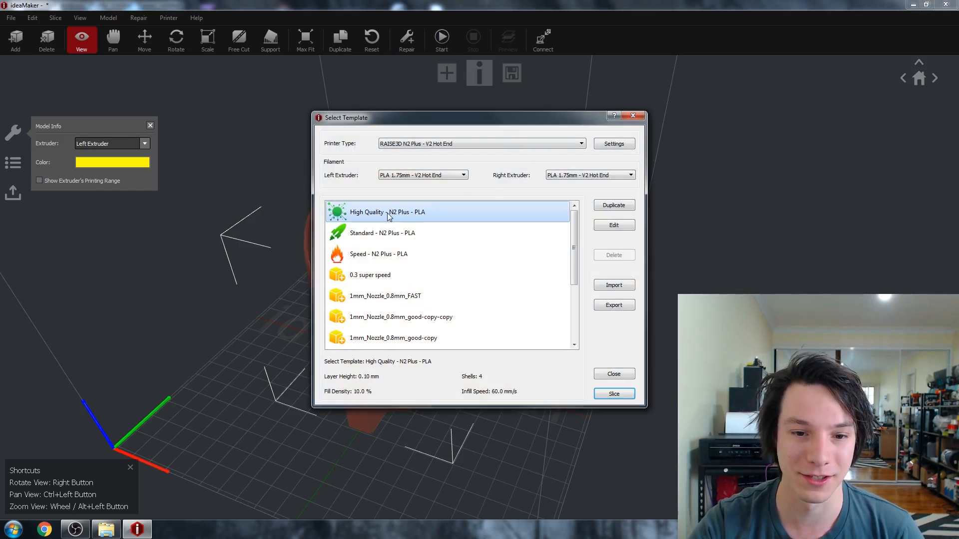
left_click(388, 233)
scroll(394, 246, "down", 2)
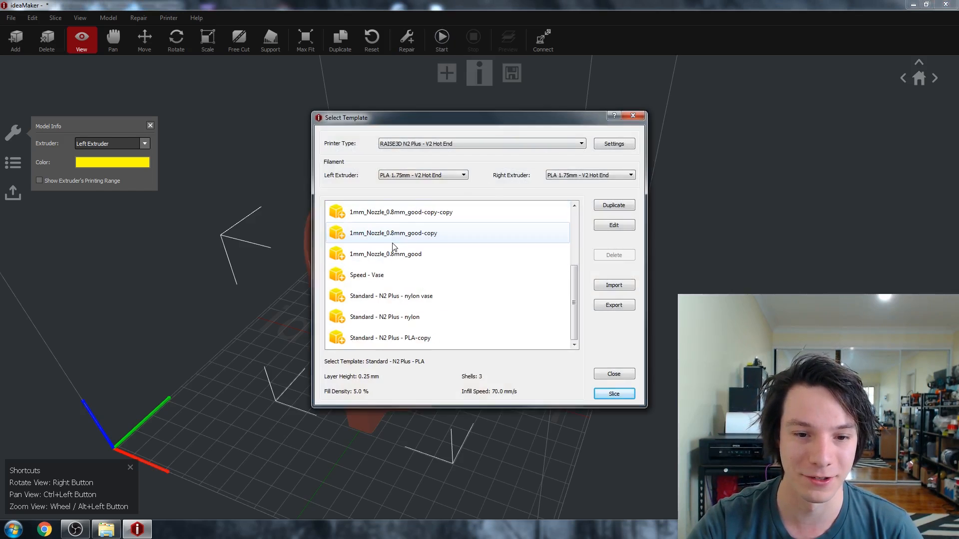
double_click(398, 275)
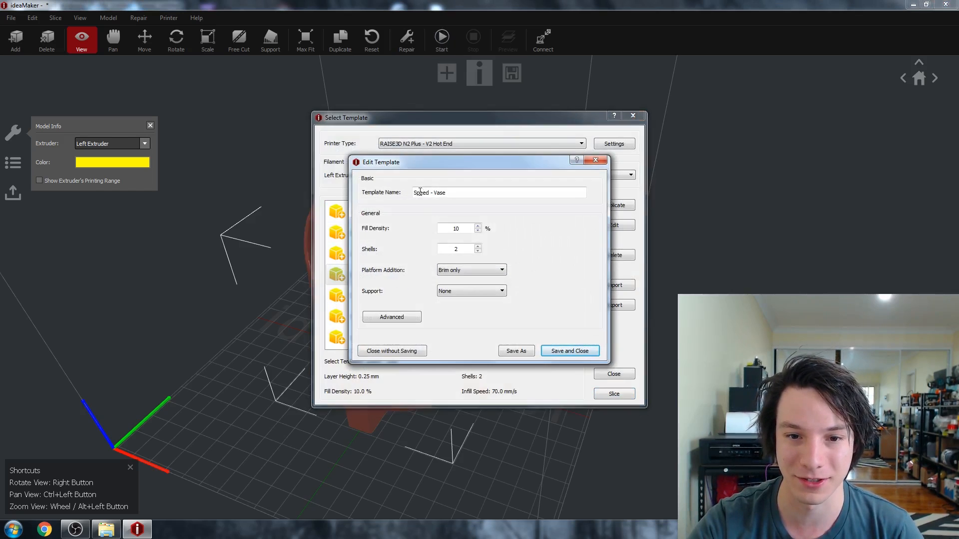
Review the template's layer settings, Spiral Vase Mode option and platform addition choices, keeping Brim only
left_click(399, 318)
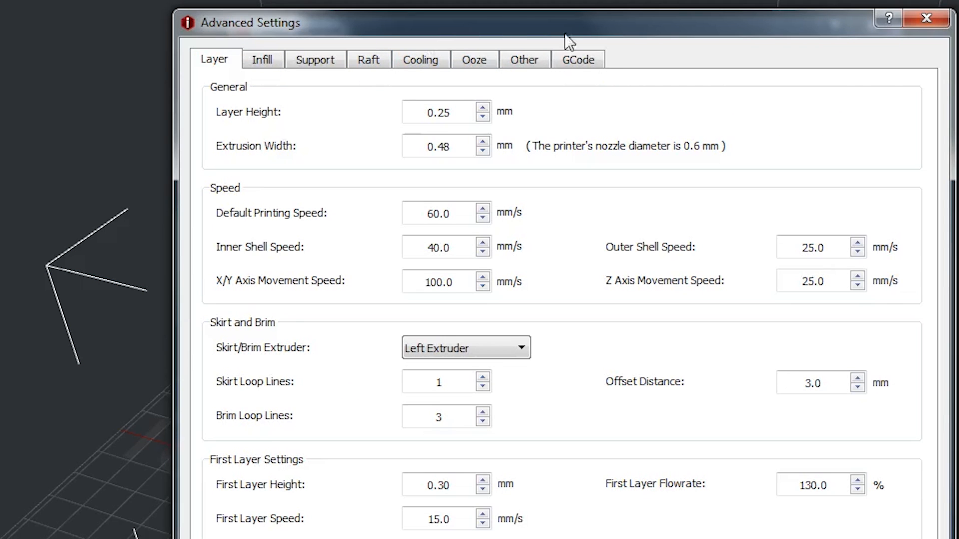
left_click(524, 60)
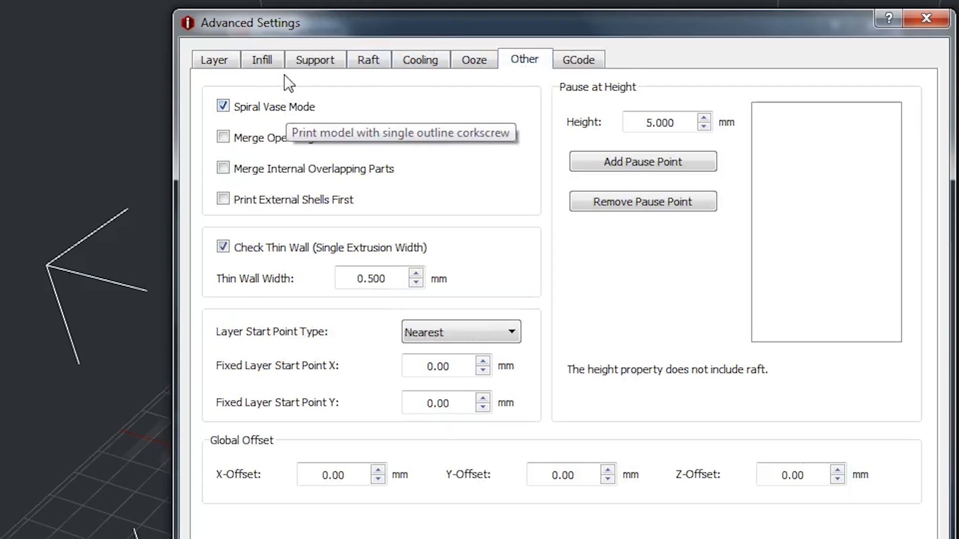
left_click(220, 61)
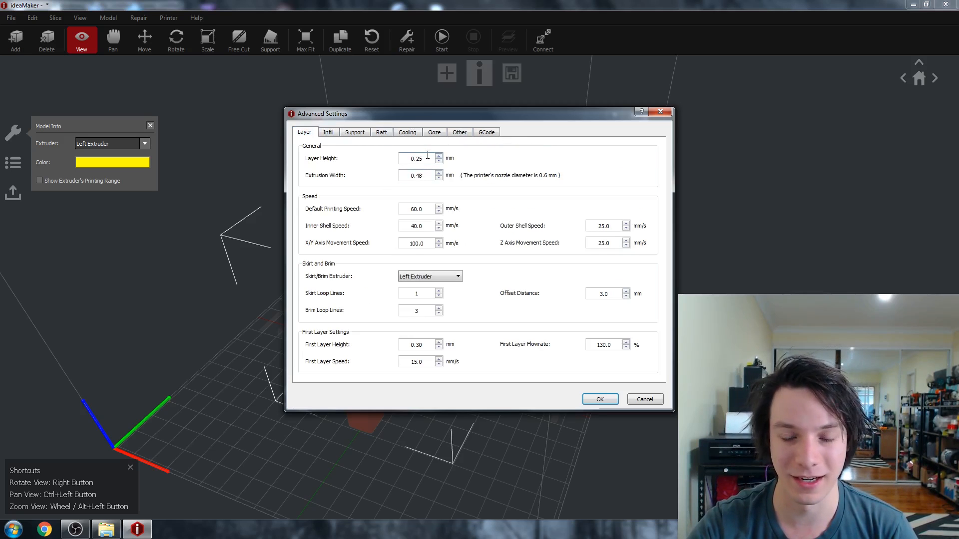
left_click(600, 399)
left_click(485, 272)
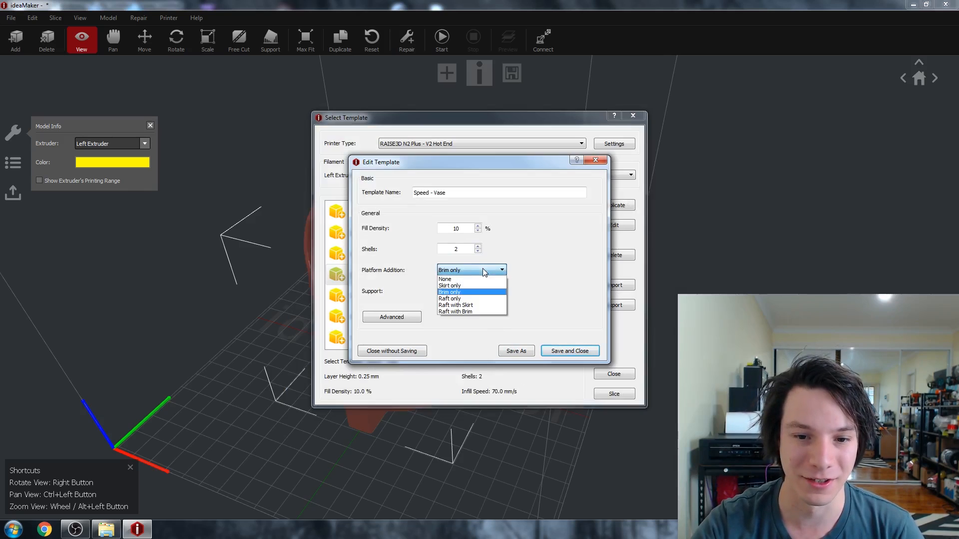
left_click(571, 295)
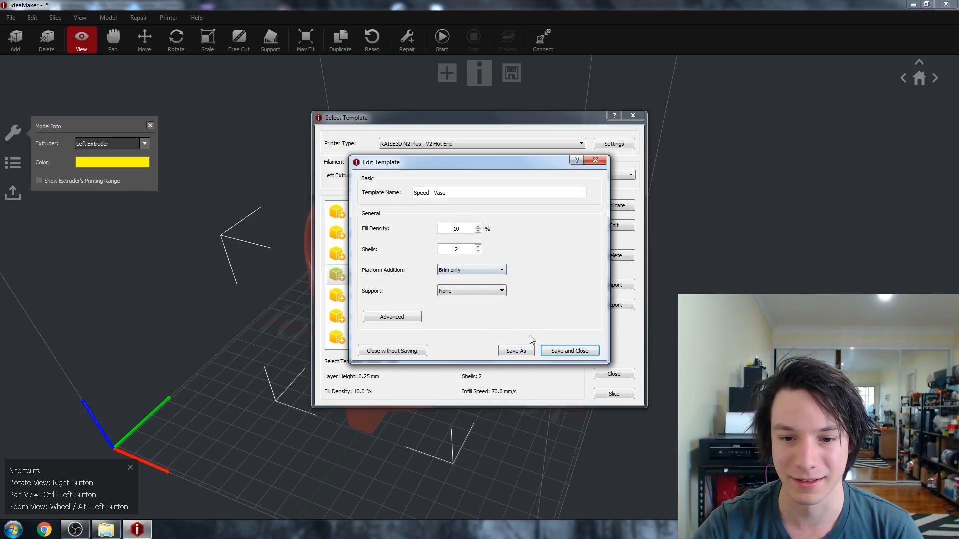
Save the edited vase slicing template under the new name Speed - Vase-copy
left_click(519, 351)
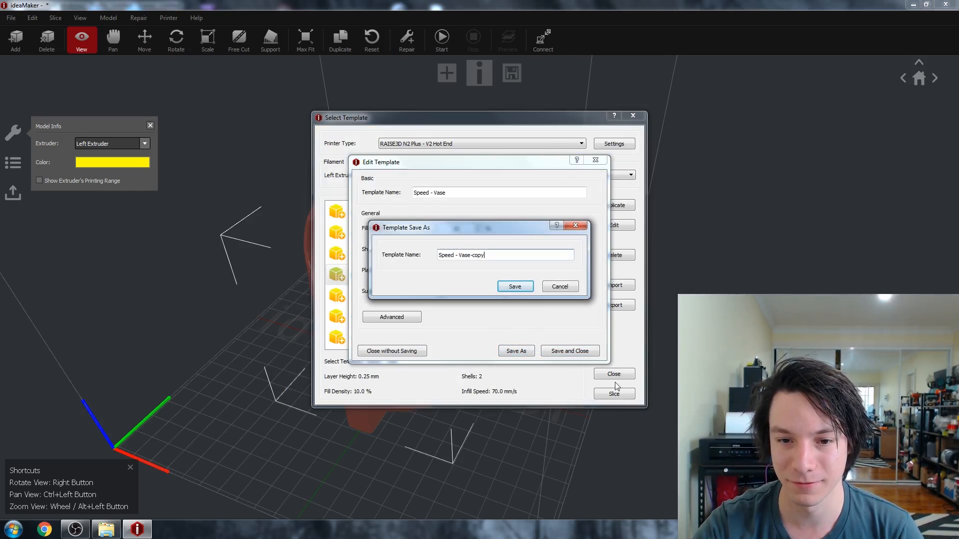
left_click(527, 288)
left_click(520, 273)
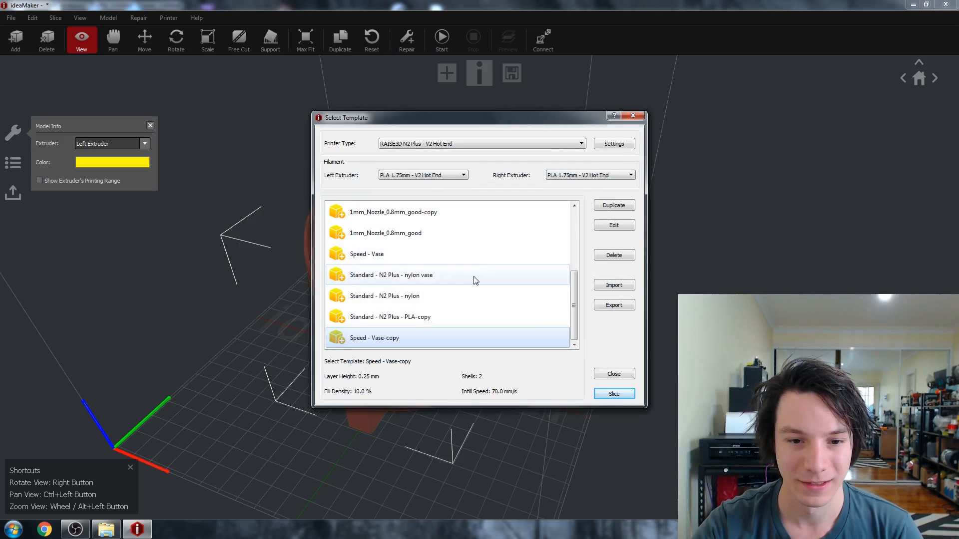
Slice the model with the Speed - Vase-copy template, accept Spiral Vase Mode and open the slice preview
left_click(625, 393)
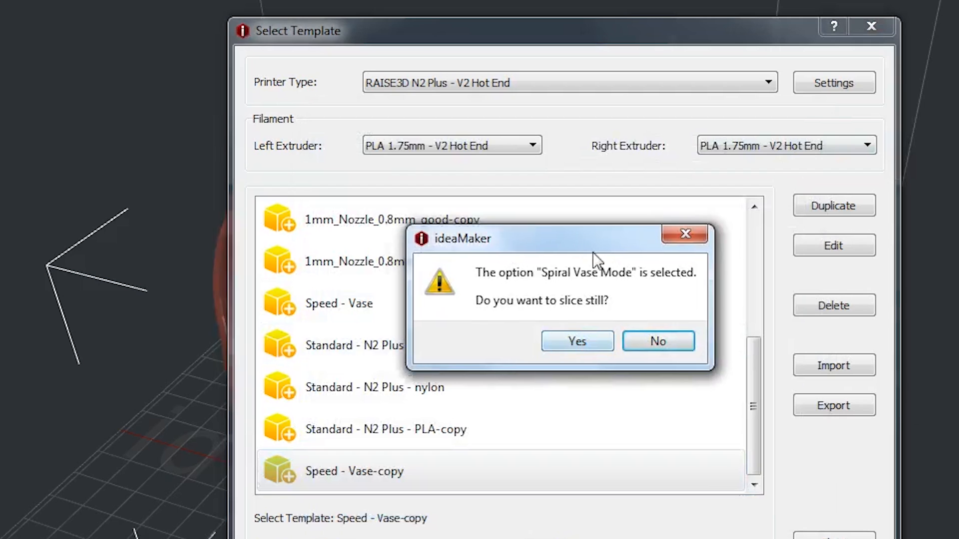
left_click_drag(512, 234, 439, 144)
left_click(445, 182)
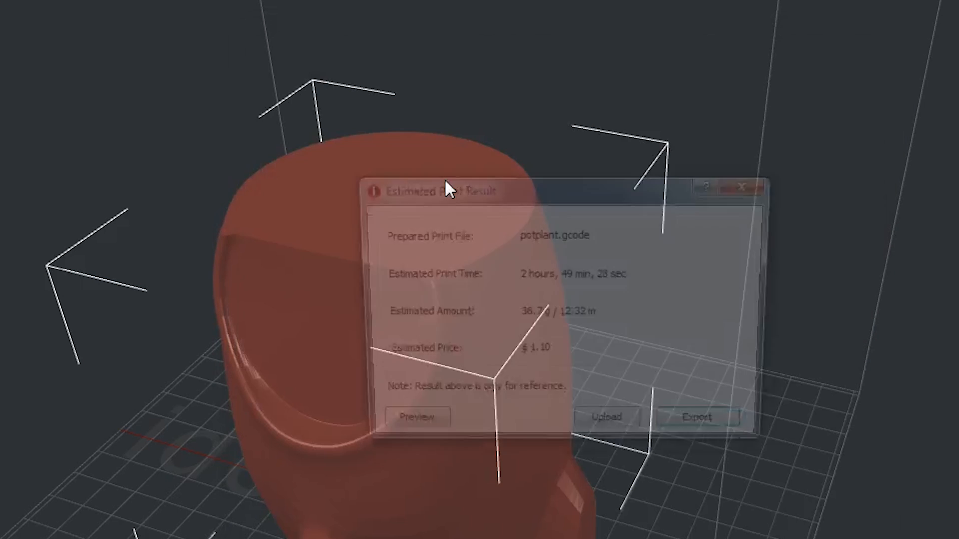
left_click(401, 431)
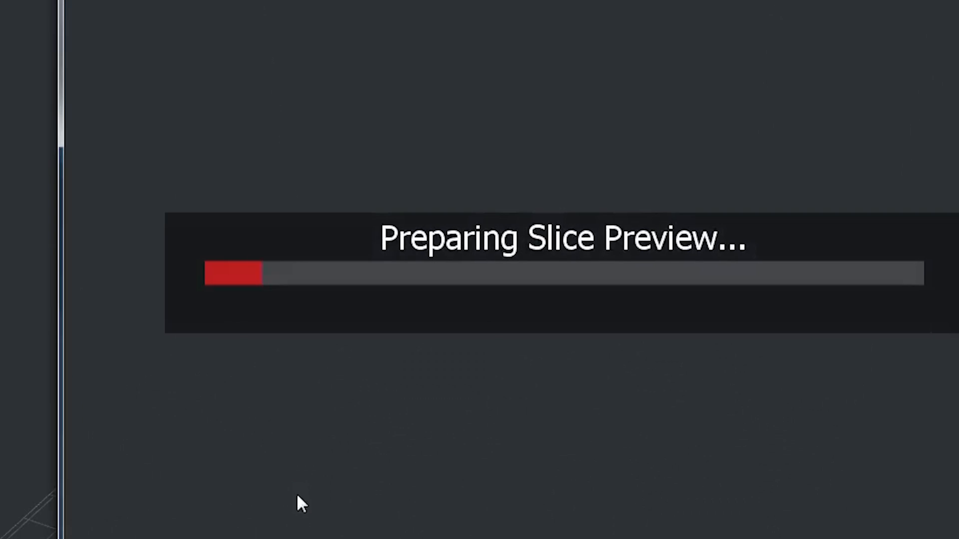
Examine the potplant.gcode preview in an enlarged window, lowering the displayed layers to inspect the inside near the base
right_click_drag(511, 234, 404, 242)
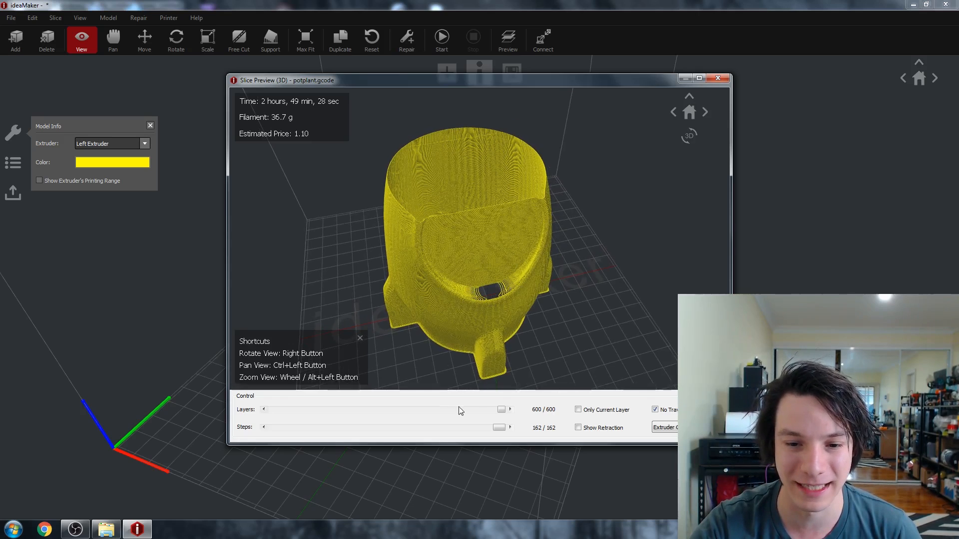
left_click_drag(501, 413, 336, 418)
left_click(698, 78)
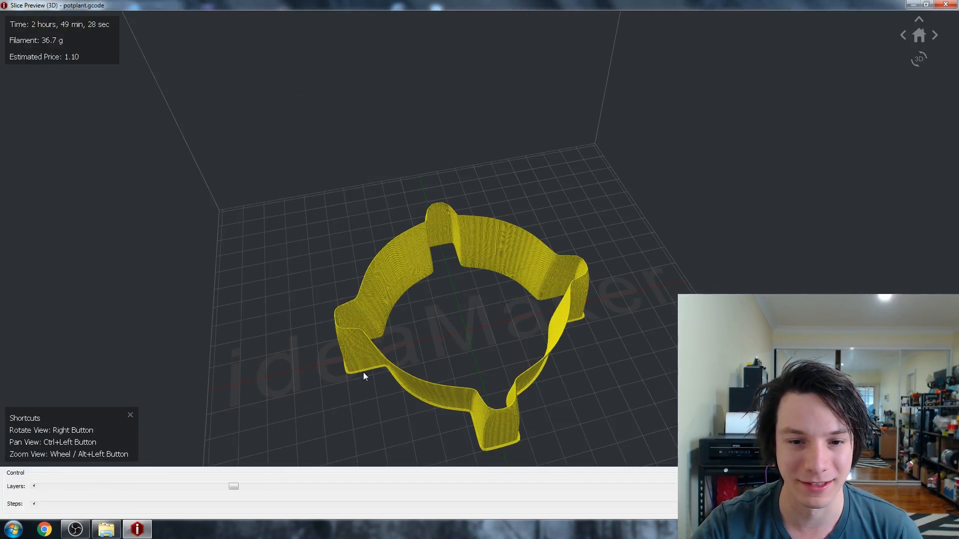
right_click_drag(363, 373, 372, 224)
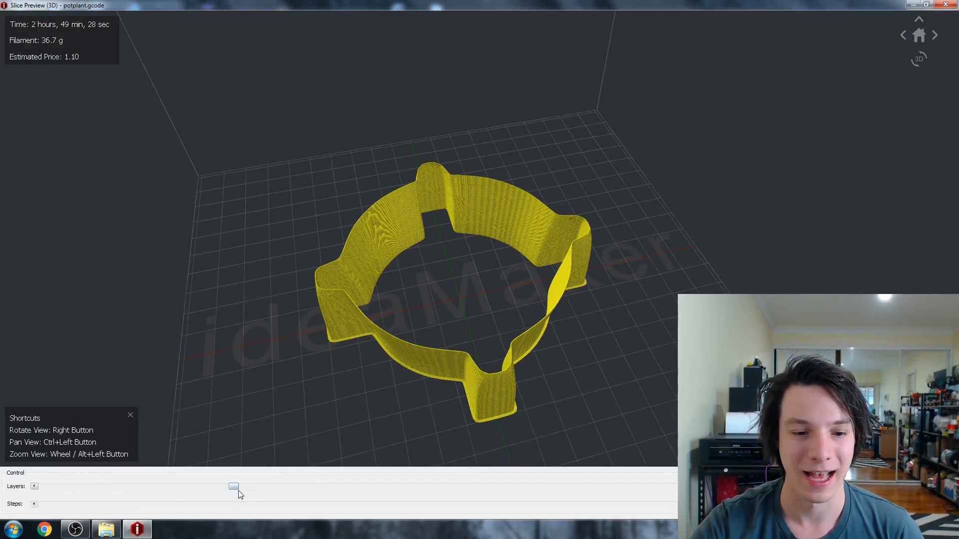
mouse_move(239, 495)
left_mouse_down()
mouse_move(521, 482)
mouse_move(474, 484)
mouse_move(486, 478)
mouse_move(699, 480)
mouse_move(234, 486)
left_mouse_up()
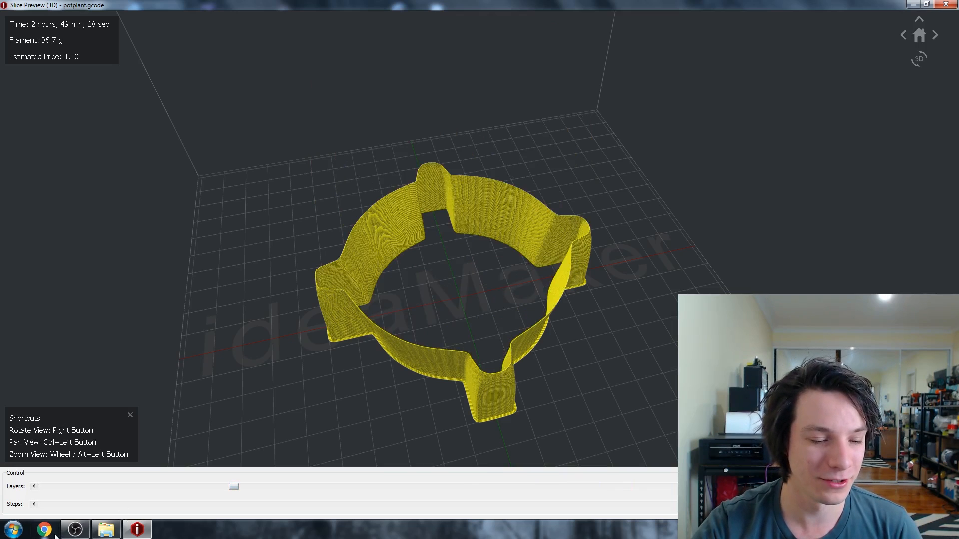
Switch to Meshmixer and generate Edge Angle face groups on potplant.stl, adjusting the angle threshold to separate the front recess
left_click(14, 529)
left_click(47, 217)
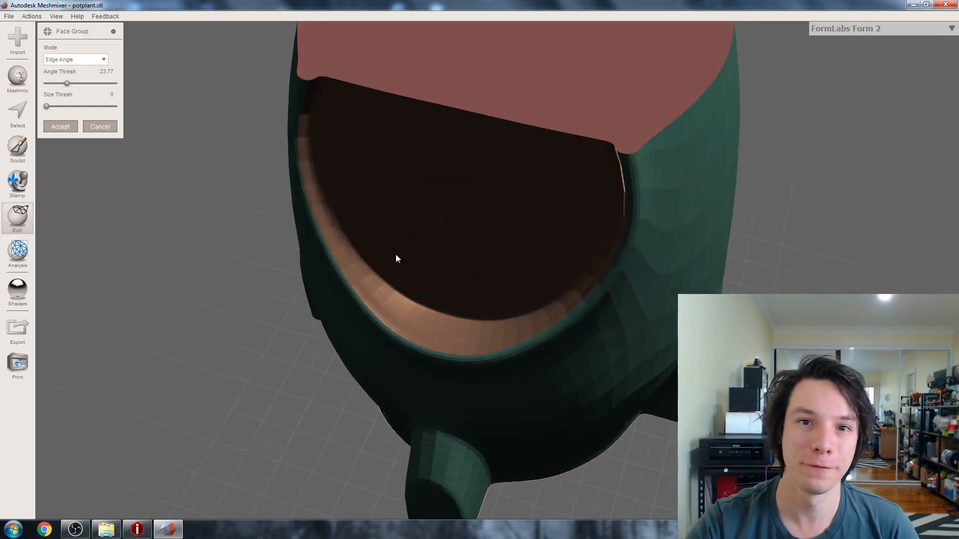
right_click_drag(396, 256, 301, 242)
left_click_drag(67, 81, 66, 85)
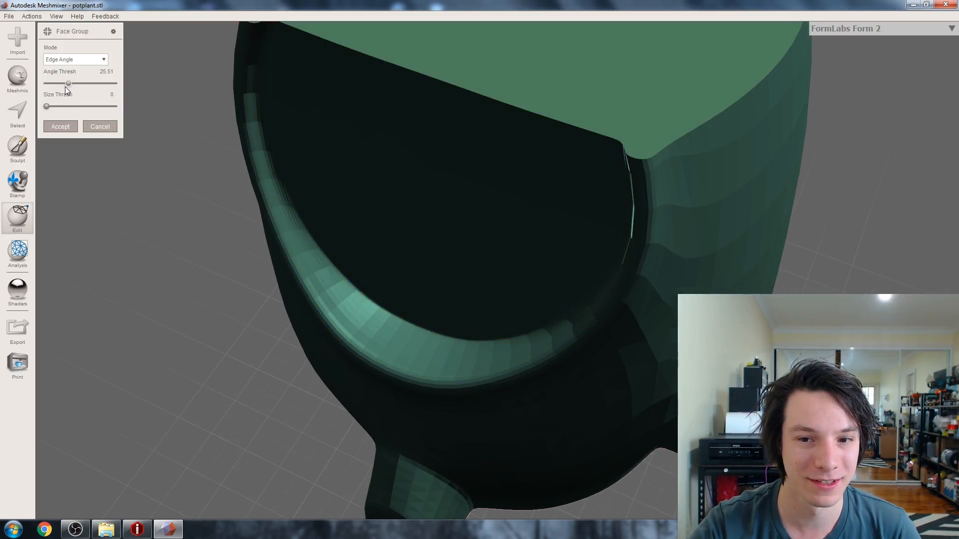
left_click(59, 128)
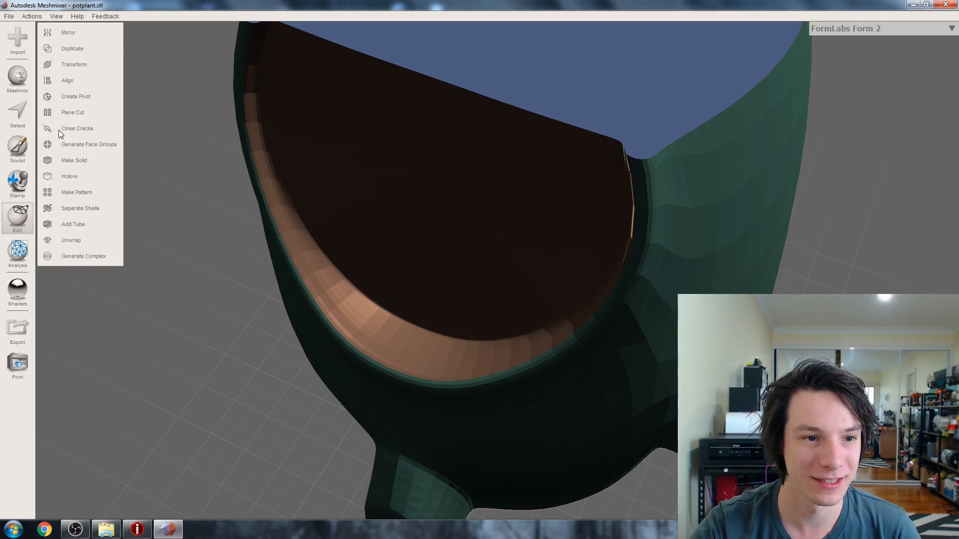
Select the front recess's face group and start smoothing it with the Max Smoothness type
key("s")
double_click(428, 229)
right_click_drag(428, 230, 363, 232)
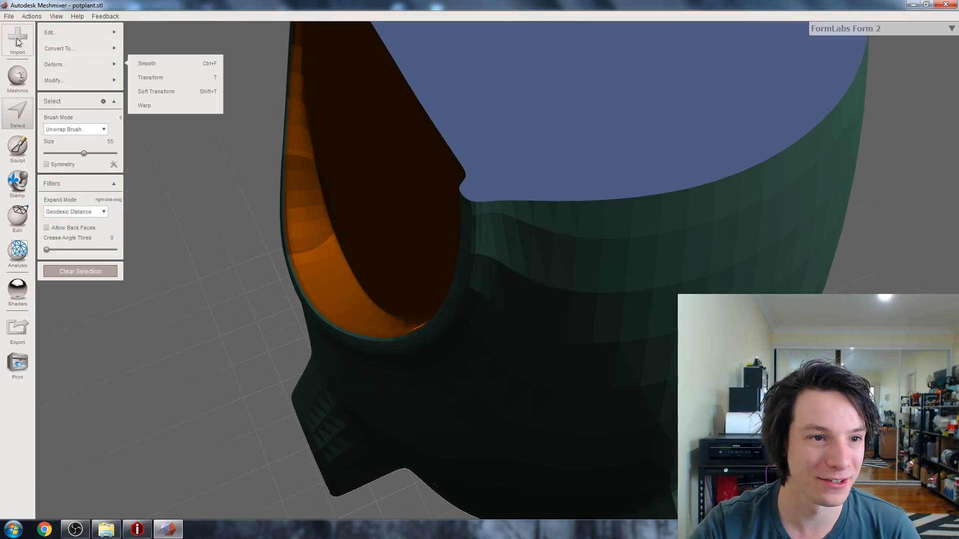
mouse_move(120, 64)
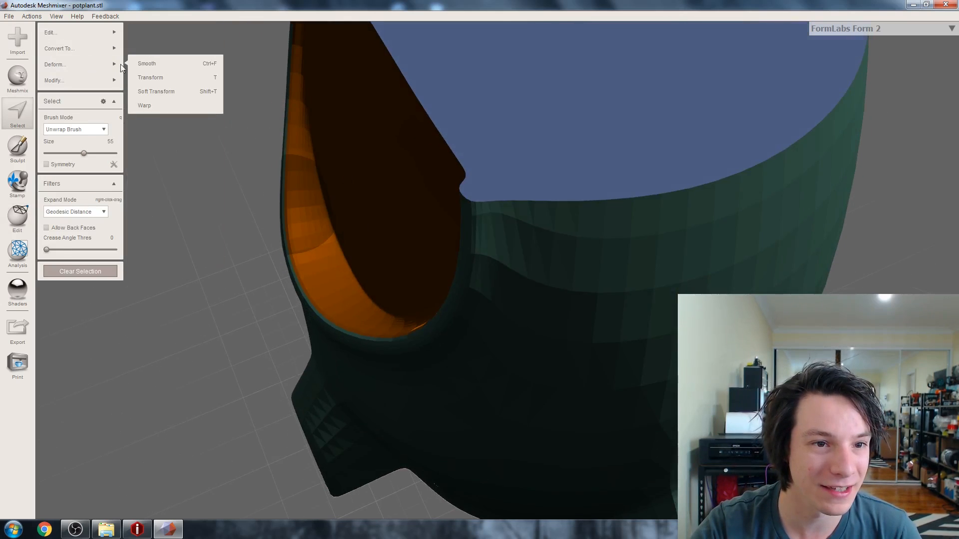
left_click(149, 64)
right_click_drag(317, 246, 164, 157)
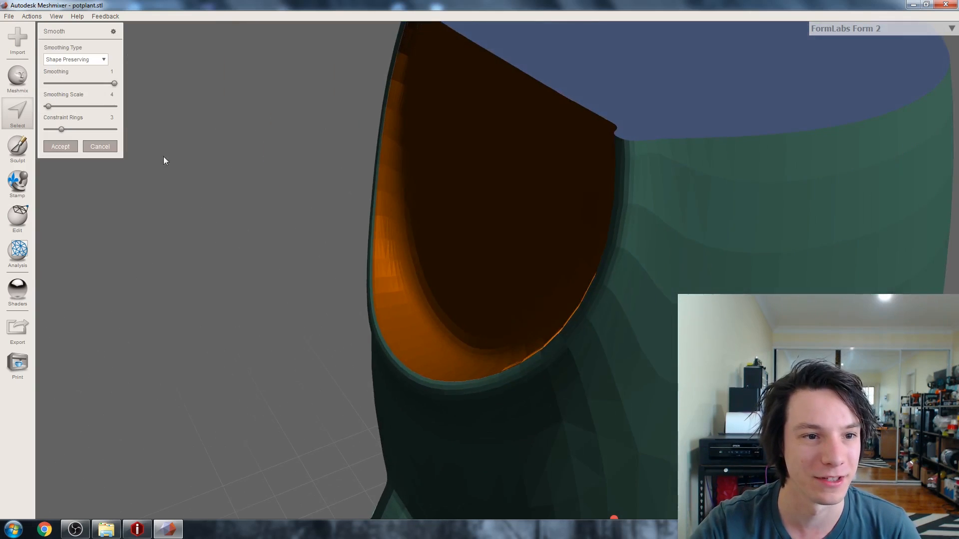
right_click_drag(349, 249, 365, 350)
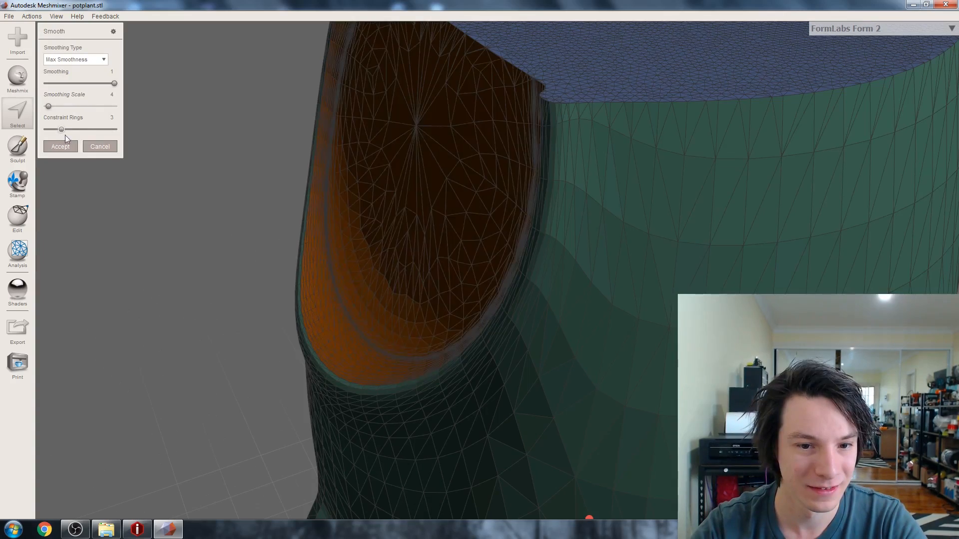
Set the recess smoothing to 3 constraint rings, apply it and clear the selection
left_click_drag(62, 131, 44, 133)
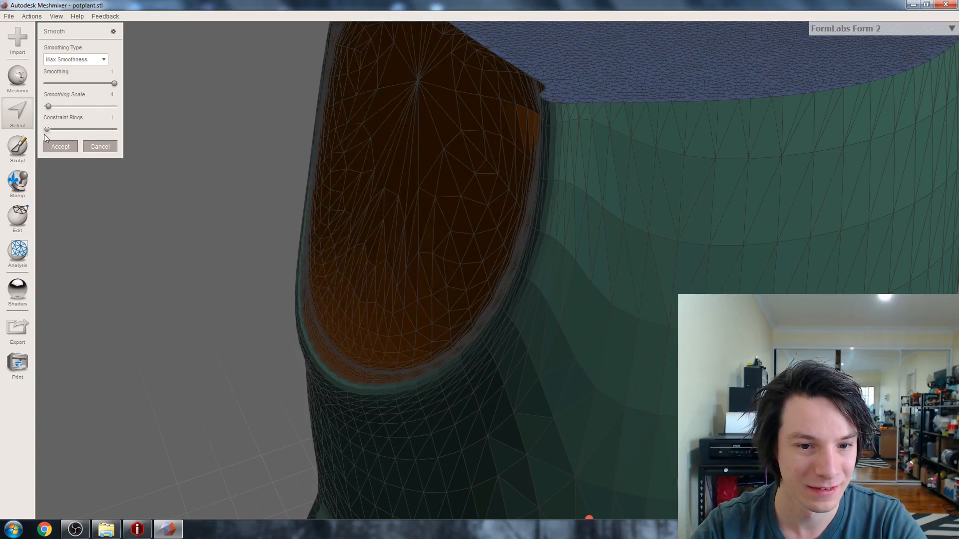
right_click_drag(225, 205, 225, 165)
left_click_drag(48, 129, 56, 133)
right_click_drag(347, 163, 271, 172)
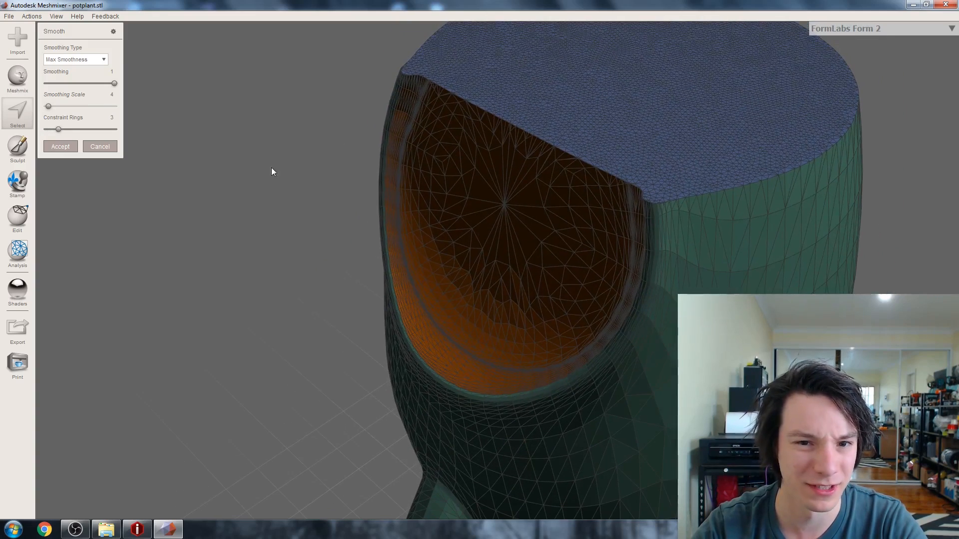
left_click(67, 150)
scroll(196, 200, "down", 4)
left_click(104, 270)
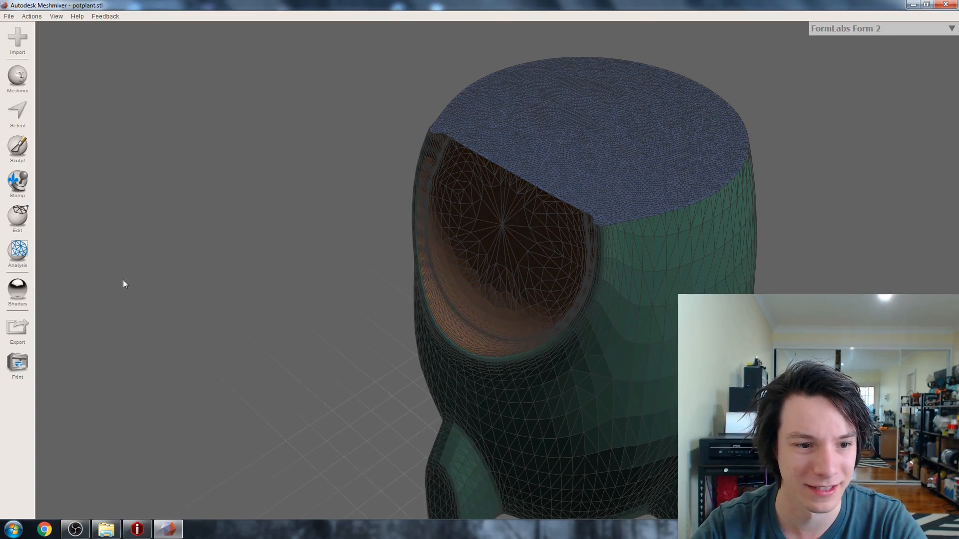
Hide the wireframe and automatically repair all mesh defects of the smoothed pot with the Inspector
key("w")
right_click_drag(287, 267, 335, 276)
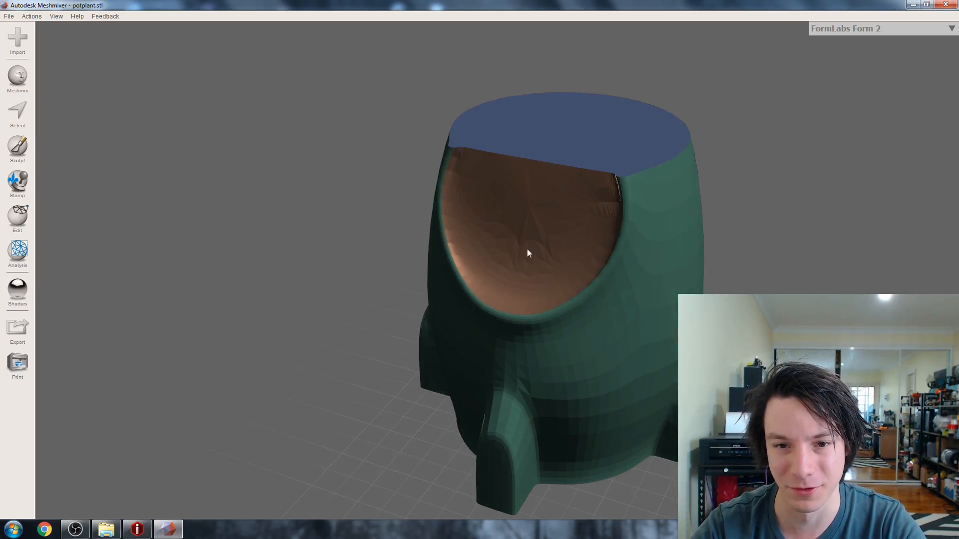
right_click_drag(529, 252, 153, 298)
left_click(15, 257)
left_click(70, 32)
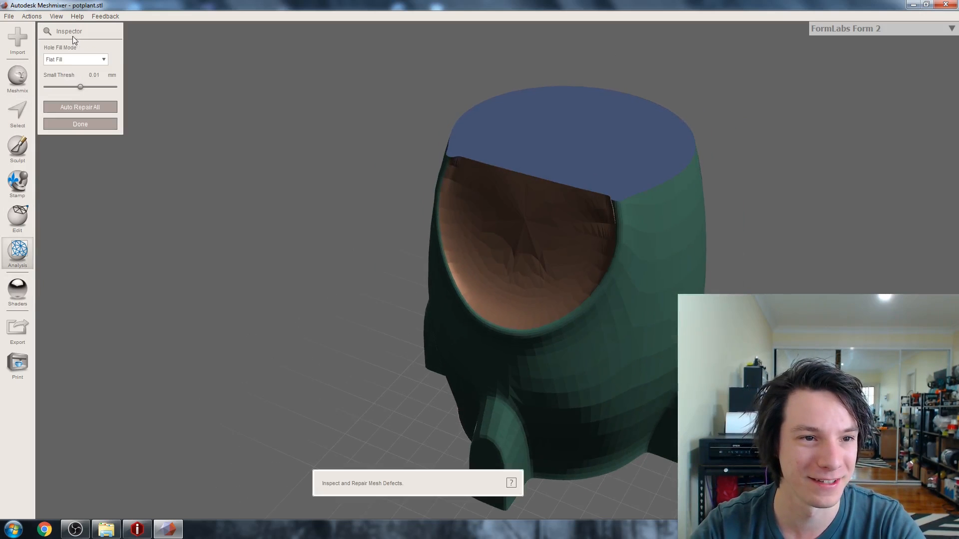
left_click(79, 107)
left_click(92, 123)
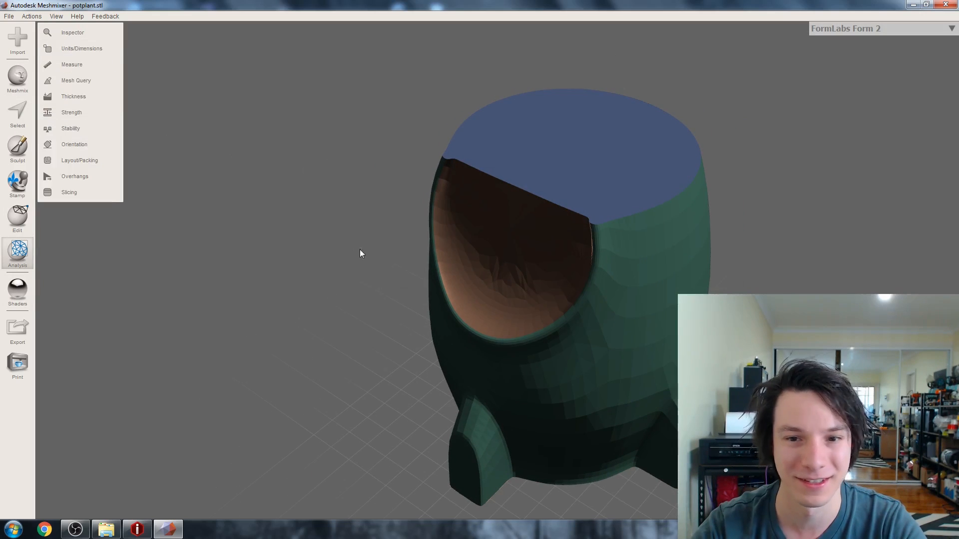
right_click_drag(351, 278, 373, 256)
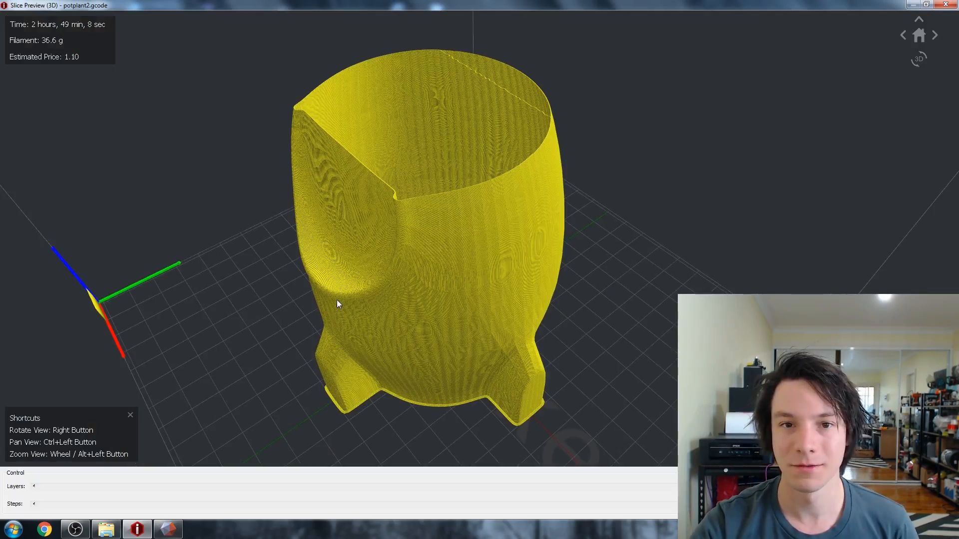
Examine the potplant2.gcode slice preview in ideaMaker, checking the smoothed front recess, the rim and the pot's interior
right_click_drag(336, 300, 431, 268)
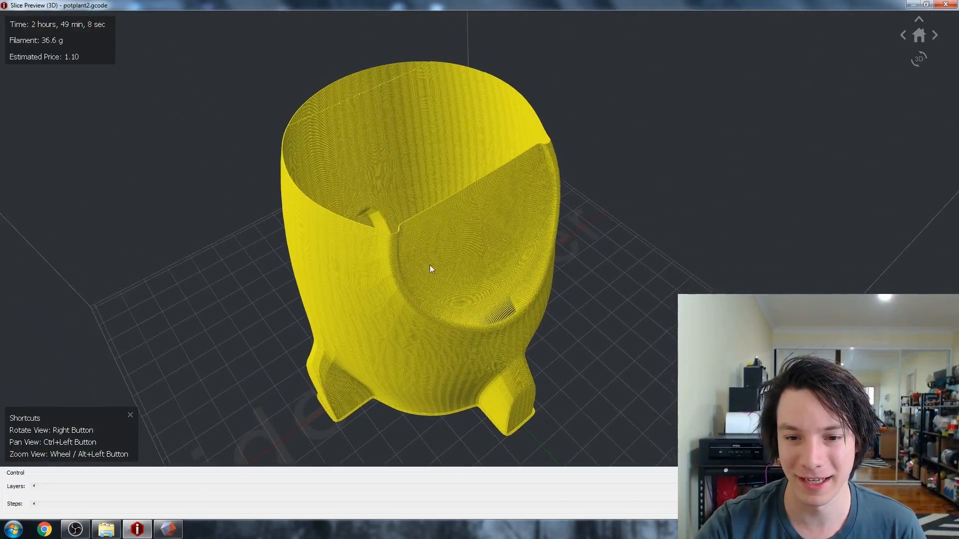
scroll(528, 313, "up", 5)
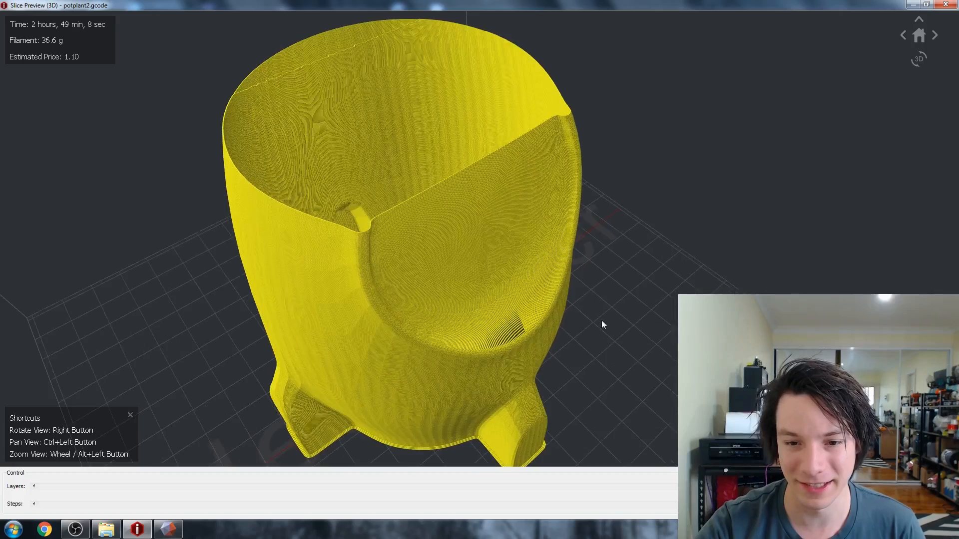
scroll(529, 354, "down", 5)
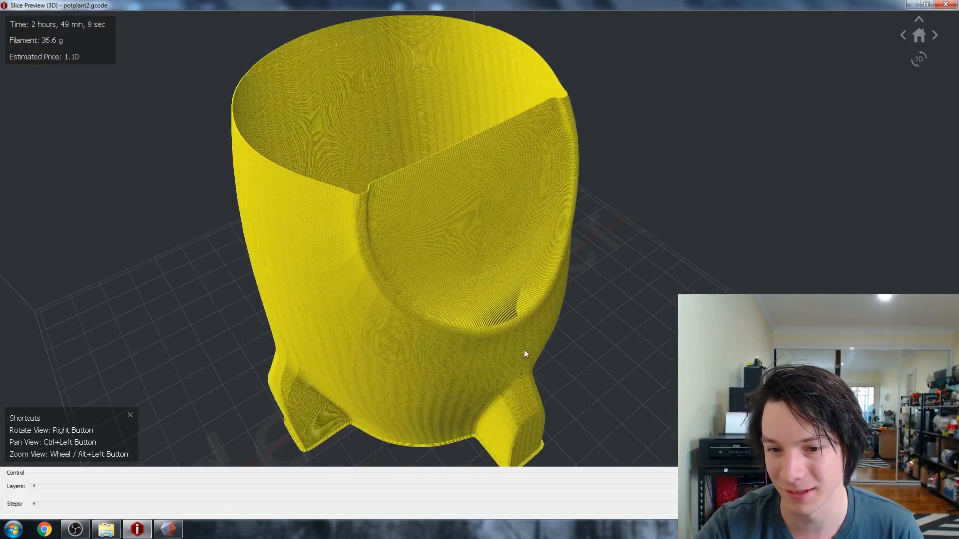
scroll(357, 280, "up", 1)
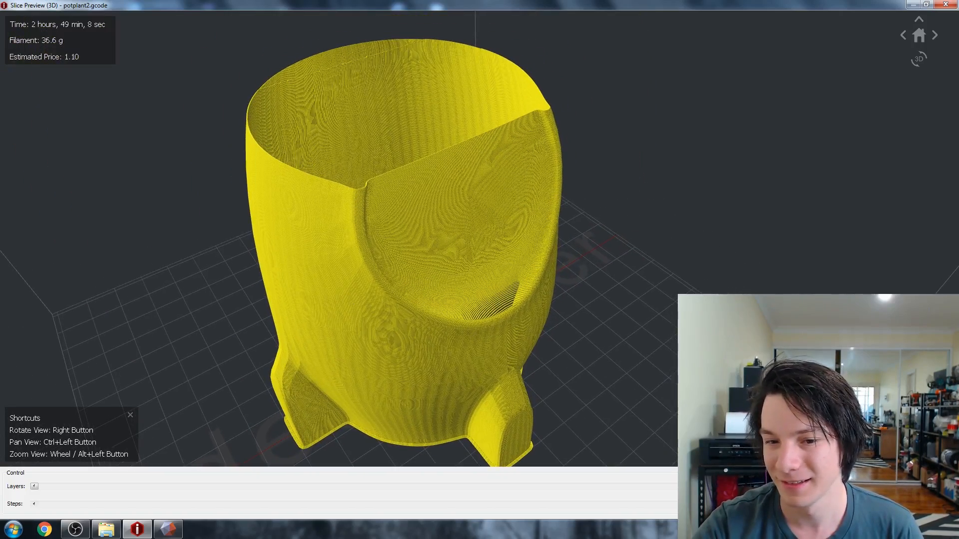
left_click_drag(663, 487, 672, 455)
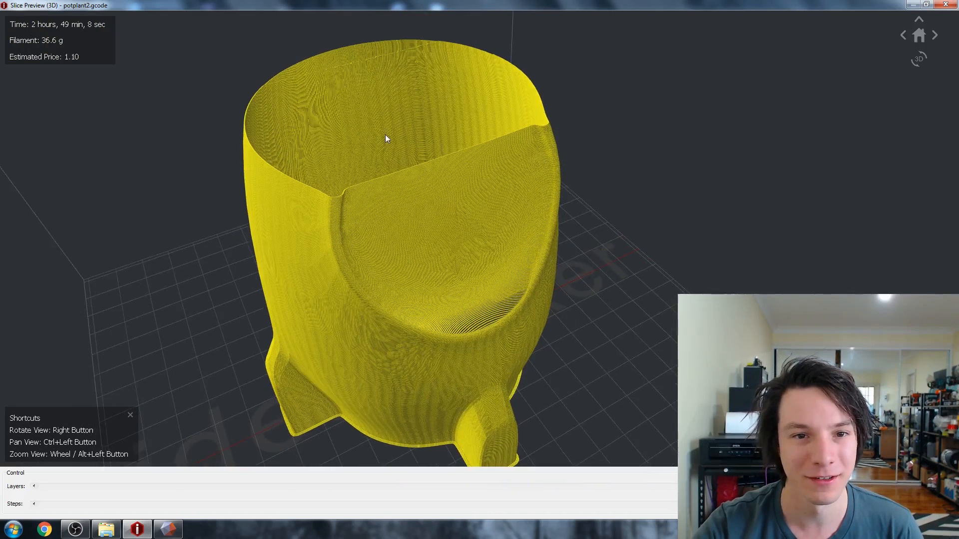
scroll(386, 139, "up", 5)
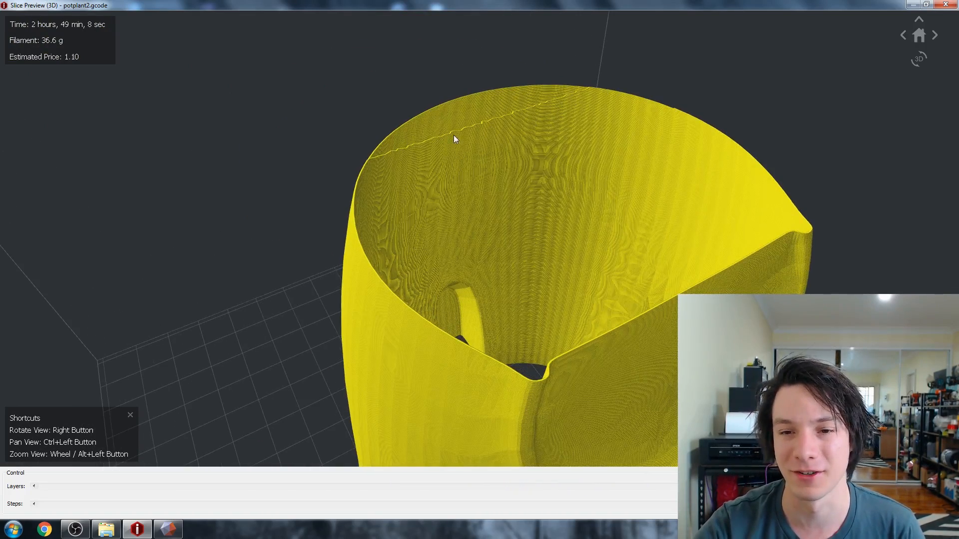
right_click_drag(361, 181, 386, 313)
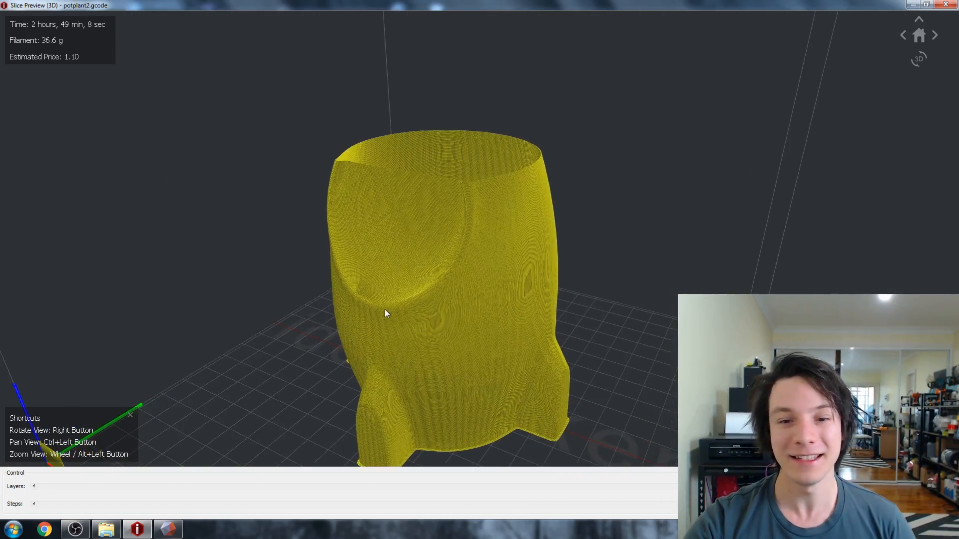